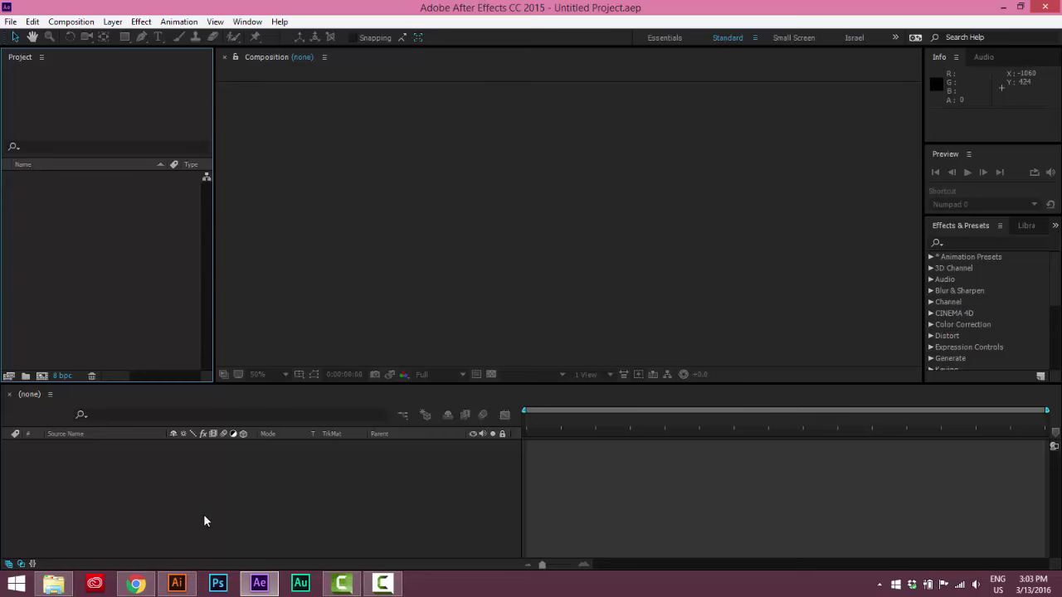
- Switch to Illustrator and examine the grouped NES controller artwork in NES.ai
{"action": "left_click", "coordinate": [177, 583]}
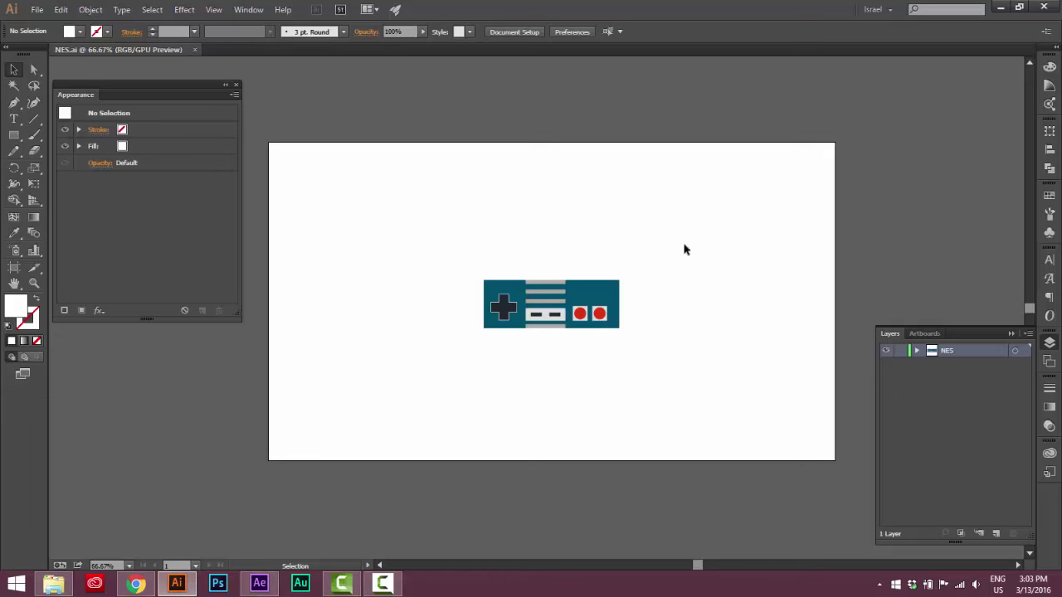
{"action": "left_click_drag", "start_coordinate": [685, 242], "coordinate": [419, 390]}
{"action": "left_click", "coordinate": [659, 196]}
{"action": "left_click", "coordinate": [591, 291]}
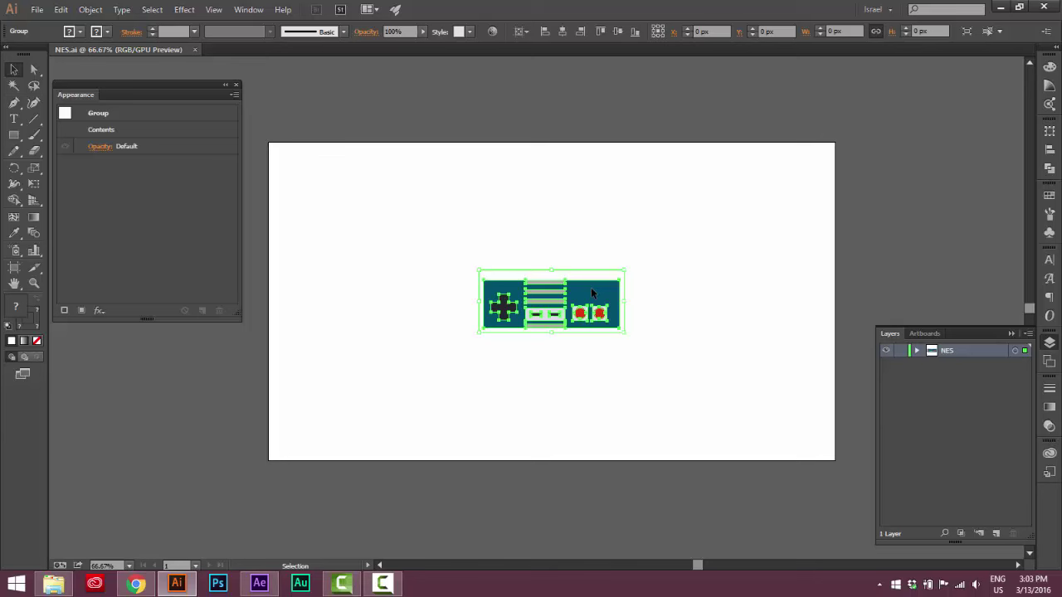
{"action": "left_click", "coordinate": [316, 442]}
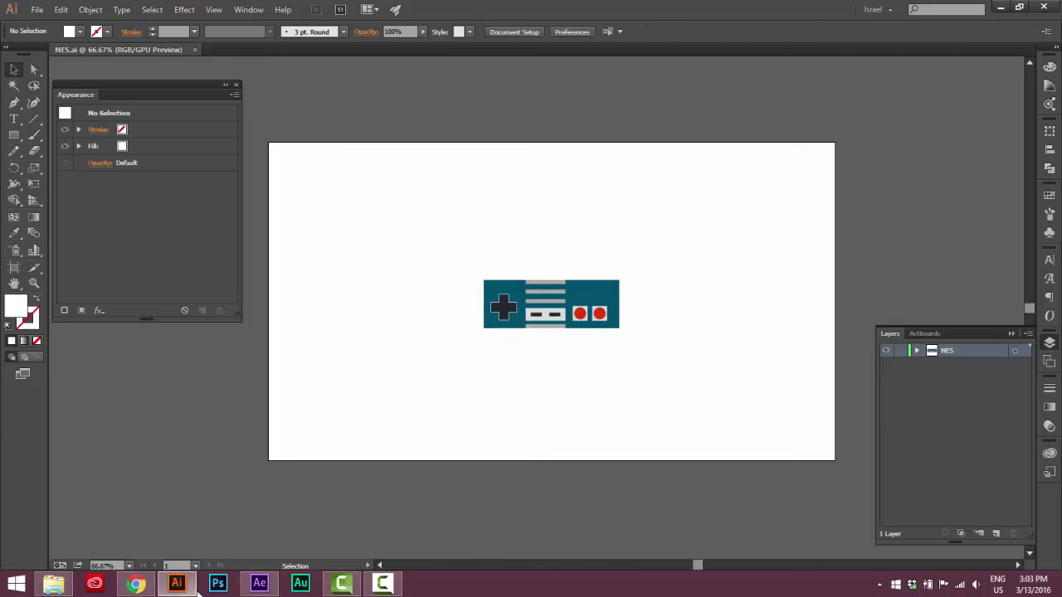
- Switch back to After Effects and import NES.ai from the file explorer into the project
{"action": "mouse_move", "coordinate": [259, 584]}
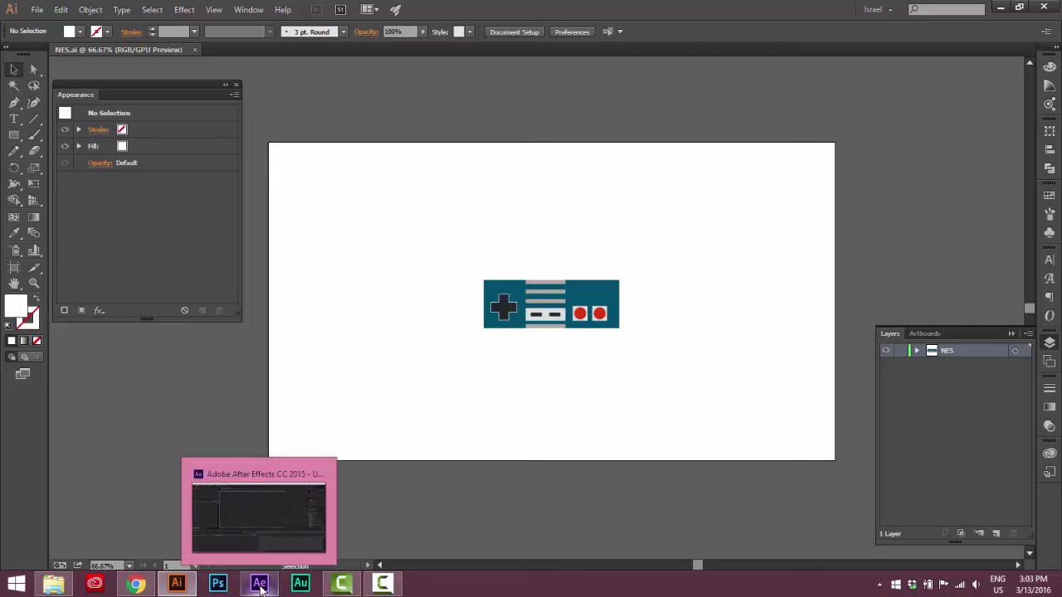
{"action": "left_click", "coordinate": [259, 529]}
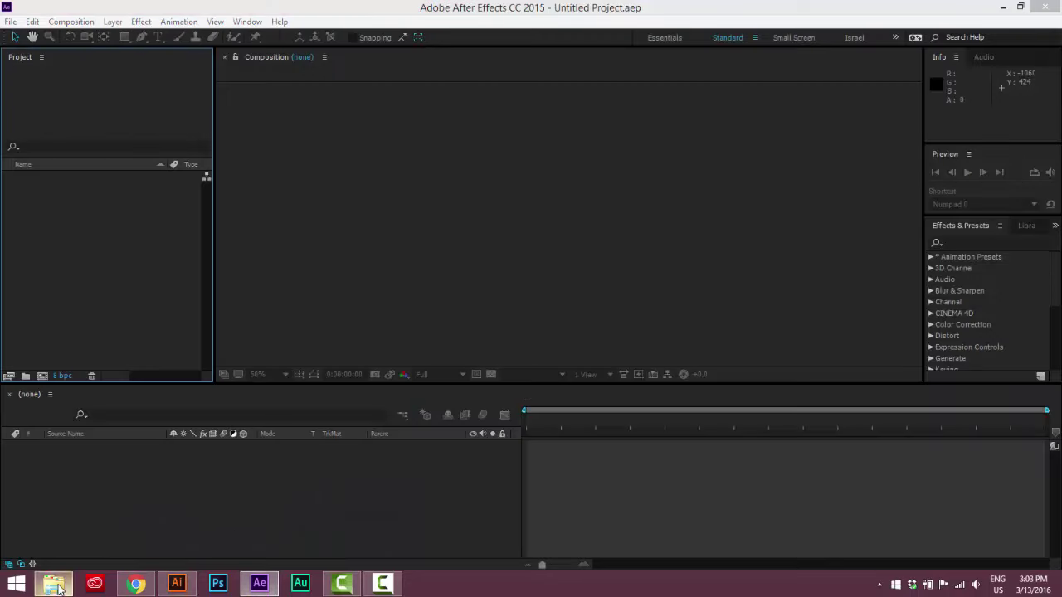
{"action": "left_click", "coordinate": [54, 583]}
{"action": "left_click_drag", "start_coordinate": [422, 266], "coordinate": [128, 305]}
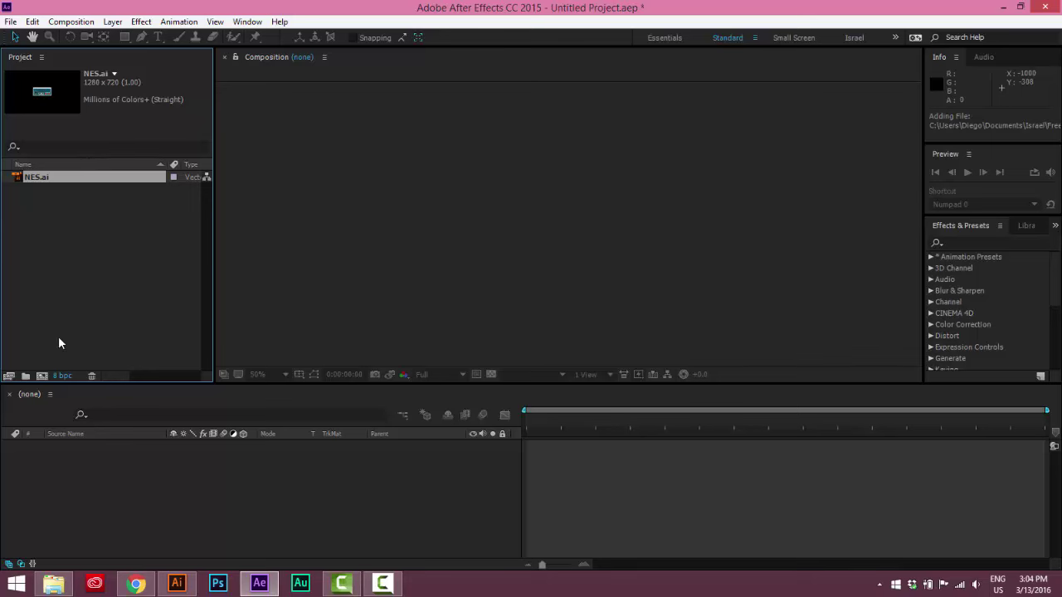
- Create a composition named Comp 3D at 1280 x 720 px, 24 fps, Full resolution and 10 seconds long
{"action": "left_click", "coordinate": [140, 334]}
{"action": "key", "text": "ctrl+n"}
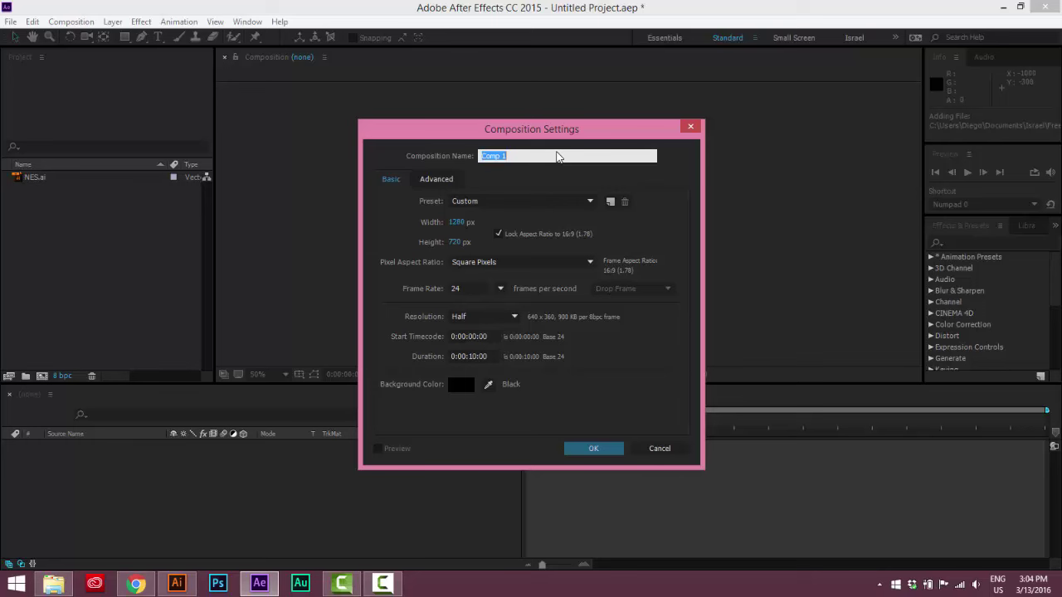
{"action": "type", "text": "Comp 3D"}
{"action": "left_click", "coordinate": [467, 288]}
{"action": "left_click", "coordinate": [475, 313]}
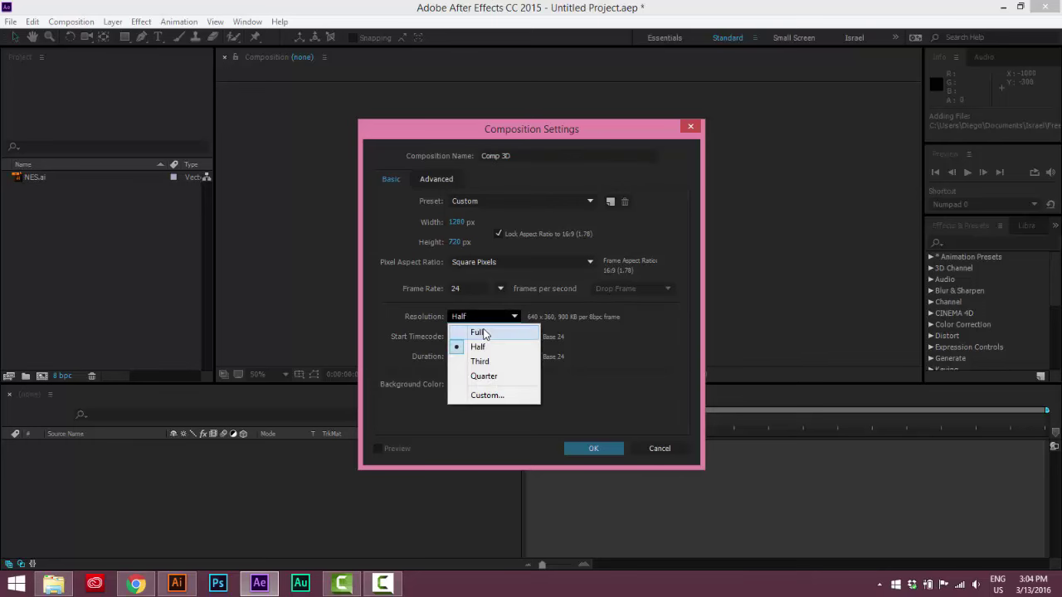
{"action": "left_click", "coordinate": [483, 329]}
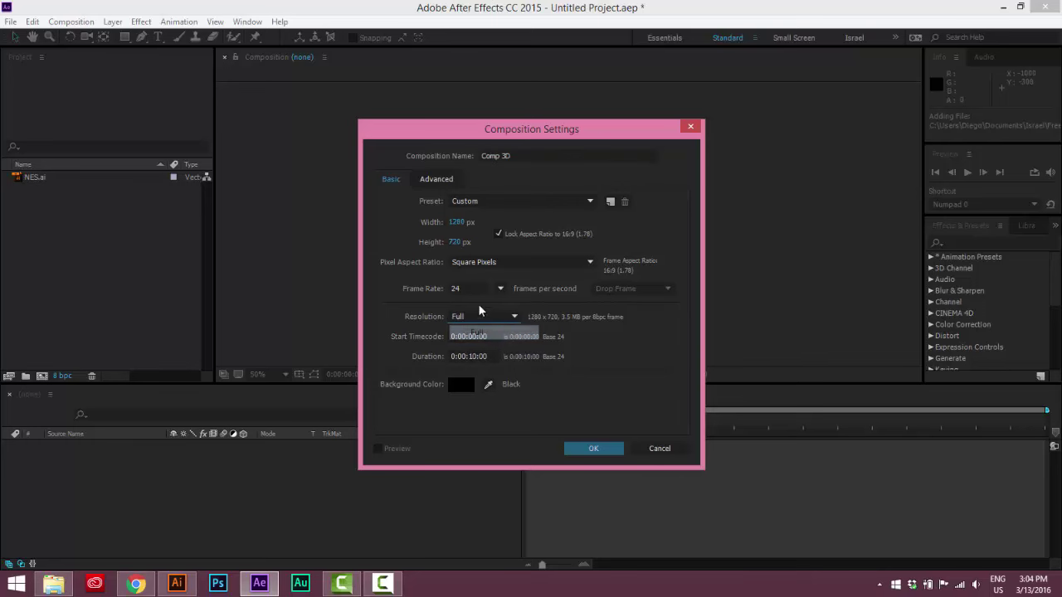
{"action": "left_click", "coordinate": [494, 355]}
{"action": "left_click", "coordinate": [590, 404]}
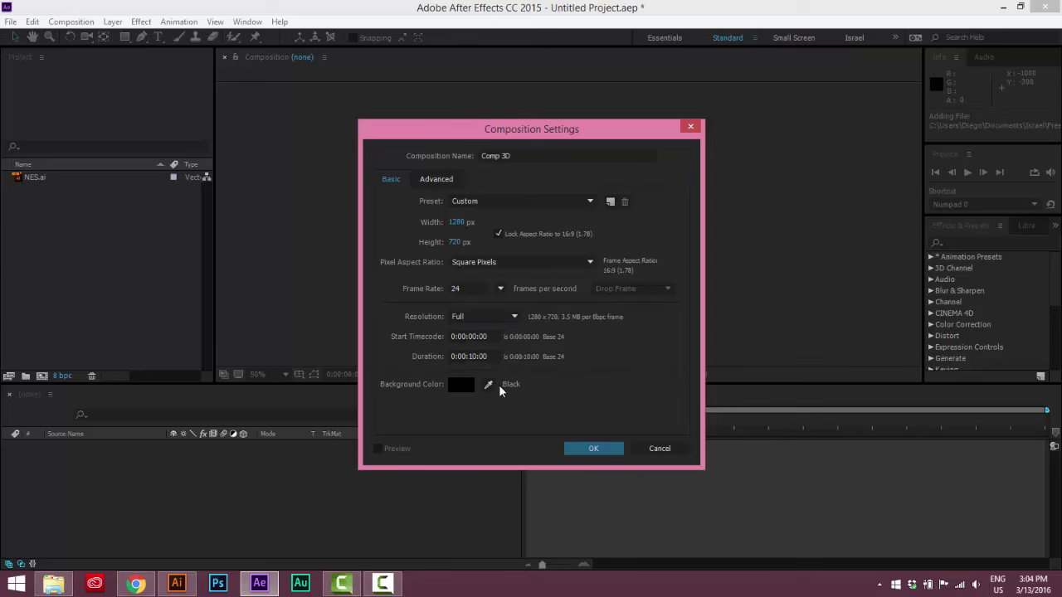
{"action": "left_click", "coordinate": [583, 448]}
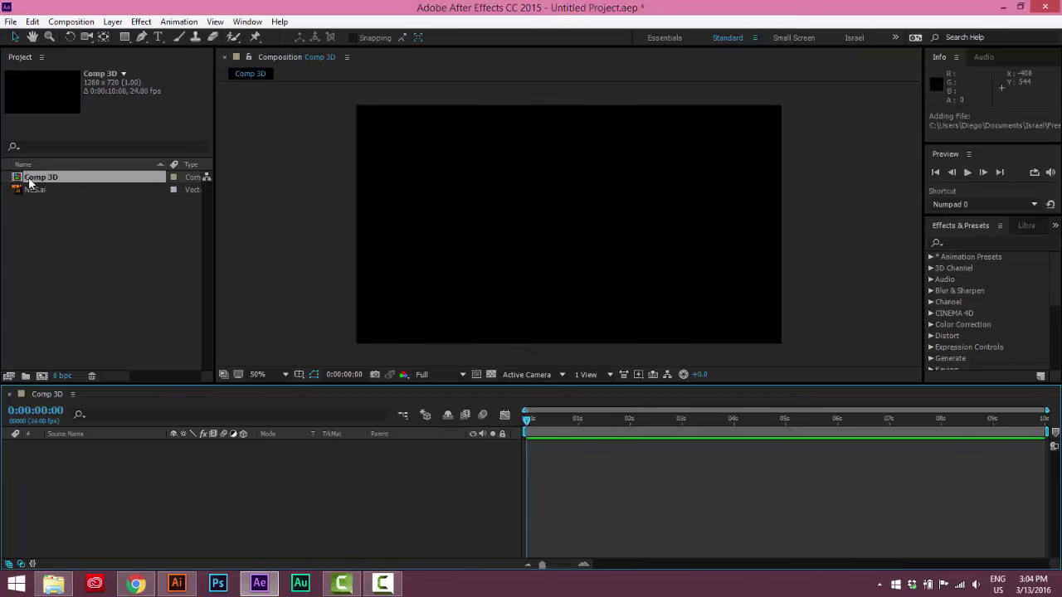
- Add the NES.ai footage as a layer in the Comp 3D timeline
{"action": "left_click_drag", "start_coordinate": [31, 189], "coordinate": [124, 475]}
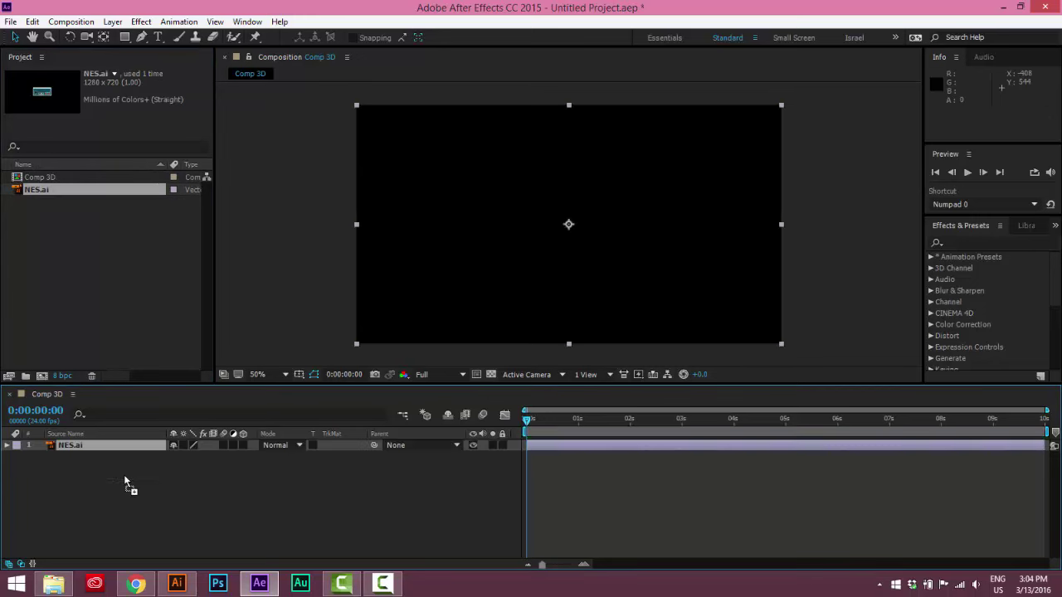
{"action": "left_click", "coordinate": [811, 199]}
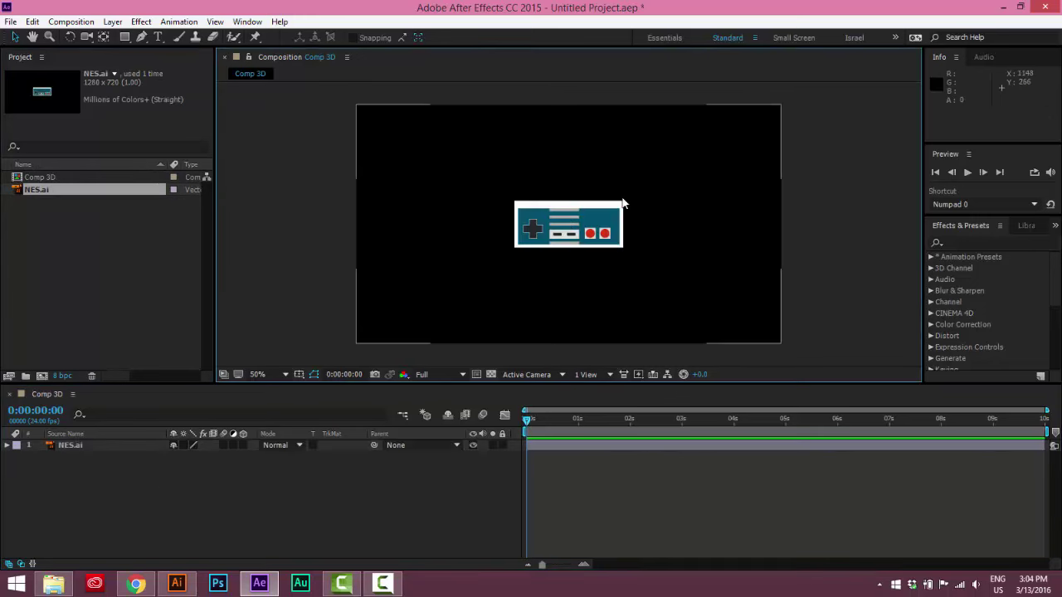
{"action": "left_click_drag", "start_coordinate": [602, 214], "coordinate": [670, 168]}
{"action": "key", "text": "ctrl+z"}
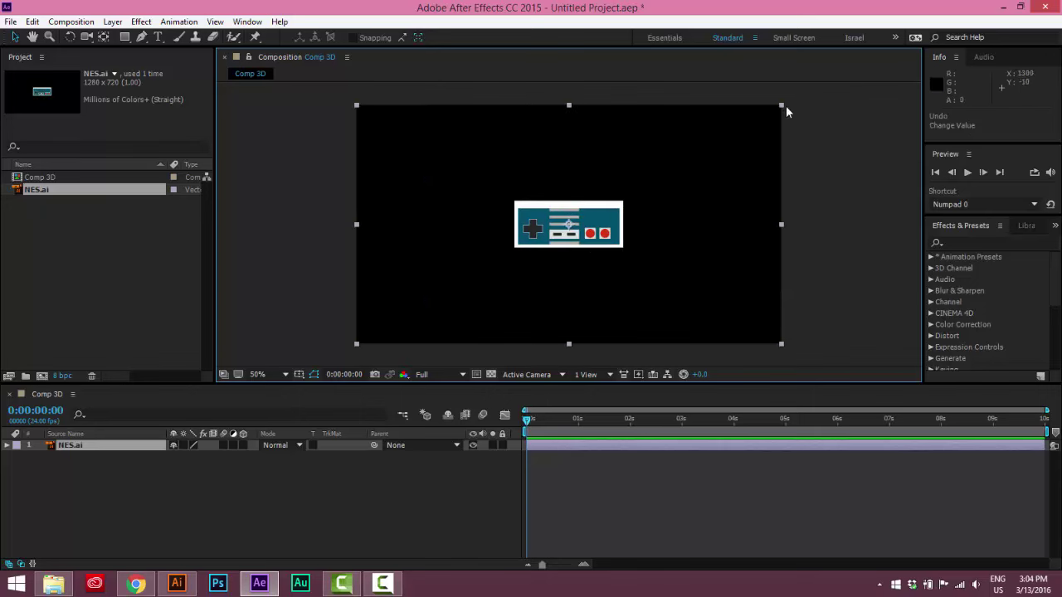
{"action": "left_click_drag", "start_coordinate": [588, 236], "coordinate": [559, 214]}
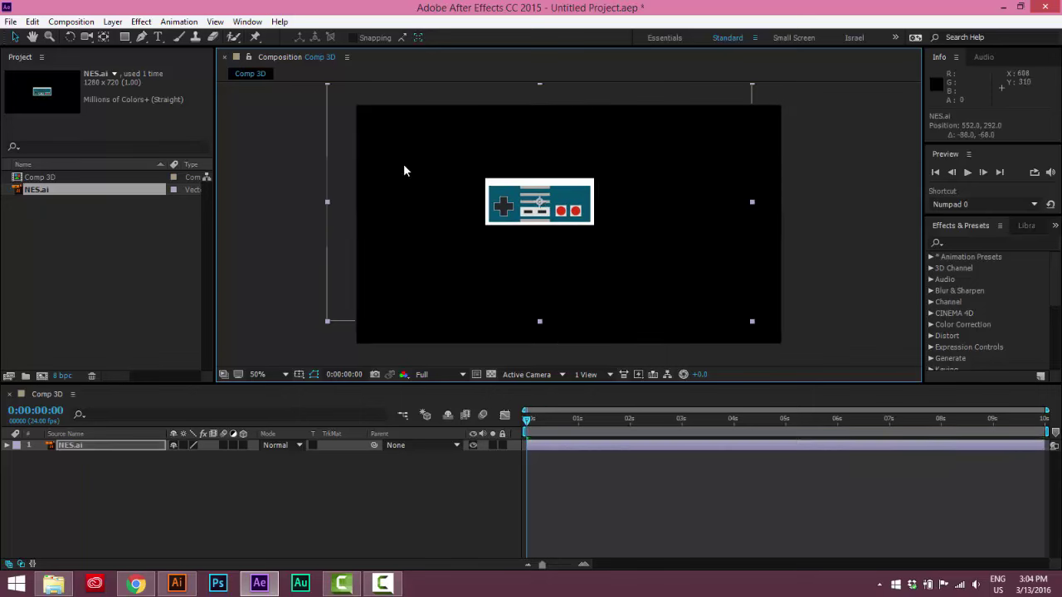
{"action": "key", "text": "ctrl+z"}
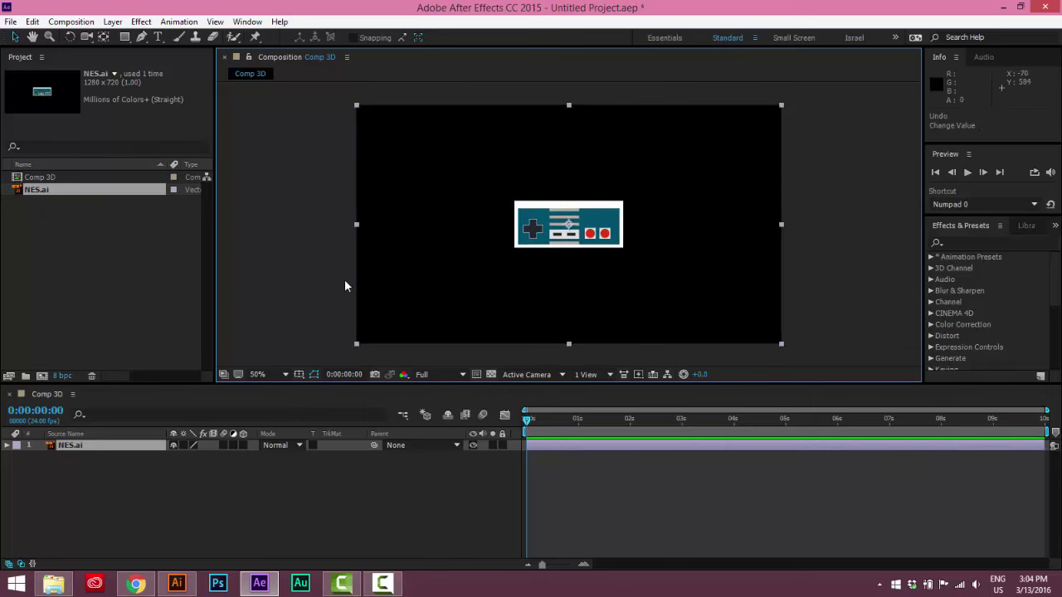
- Open the NES.ai layer's source in Illustrator and create a second artboard fitted to the controller group
{"action": "key", "text": "ctrl+e"}
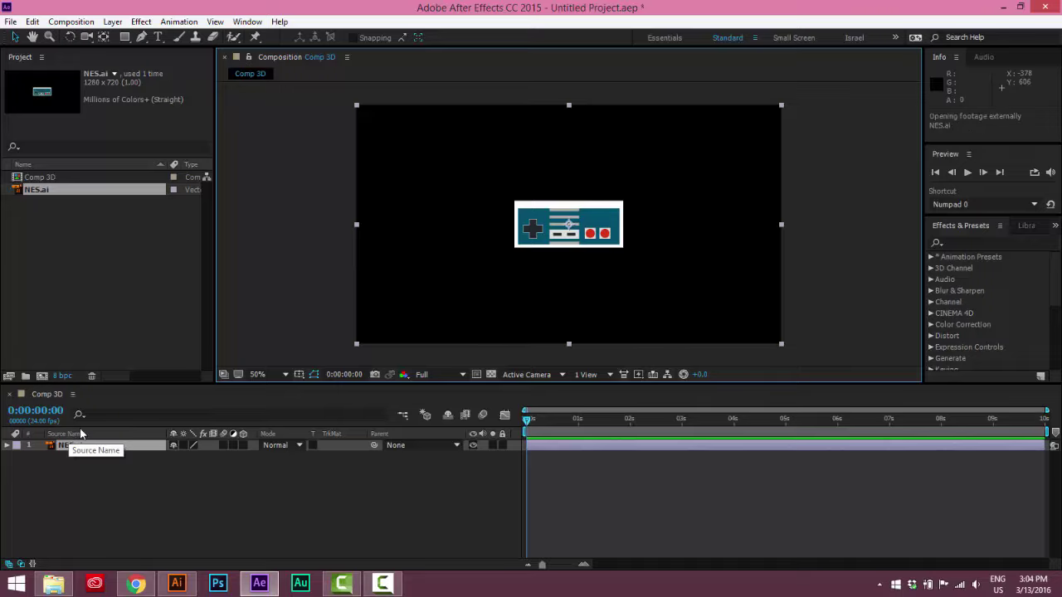
{"action": "left_click_drag", "start_coordinate": [679, 199], "coordinate": [469, 382]}
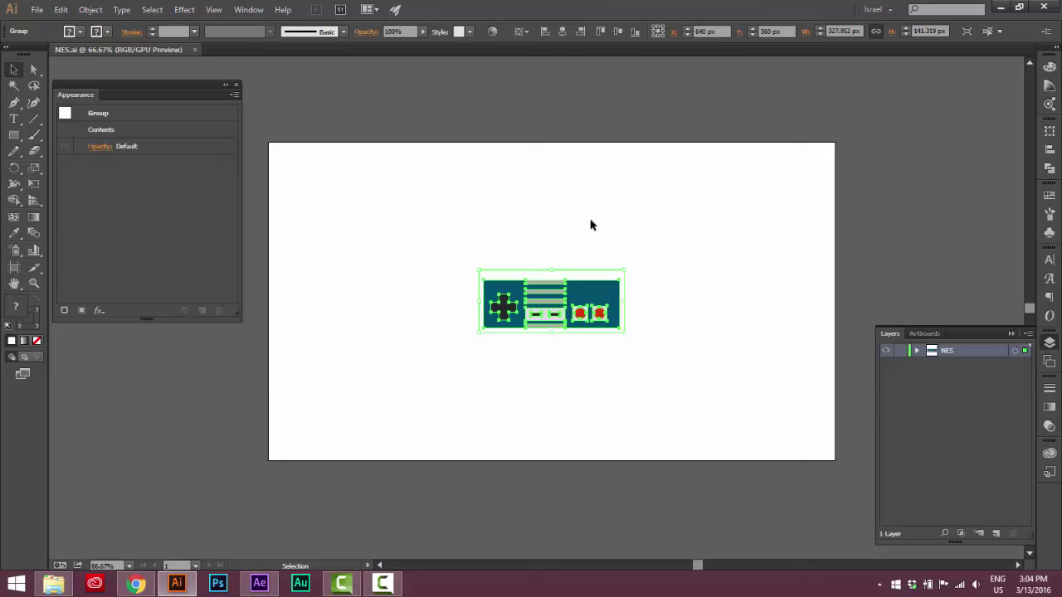
{"action": "left_click", "coordinate": [590, 223]}
{"action": "left_click", "coordinate": [581, 292]}
{"action": "key", "text": "shift+o"}
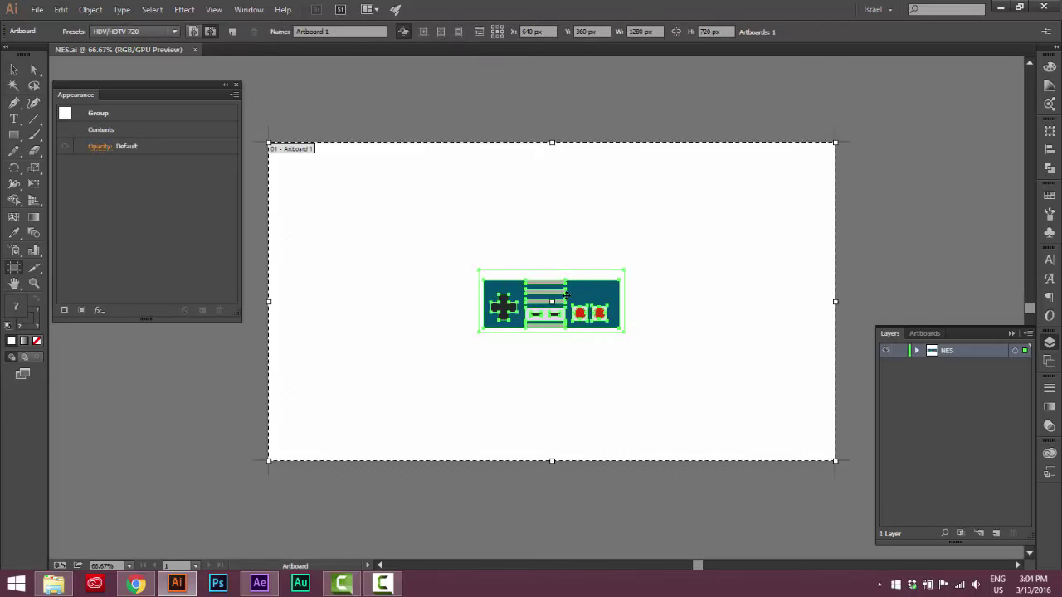
{"action": "left_click", "coordinate": [573, 299]}
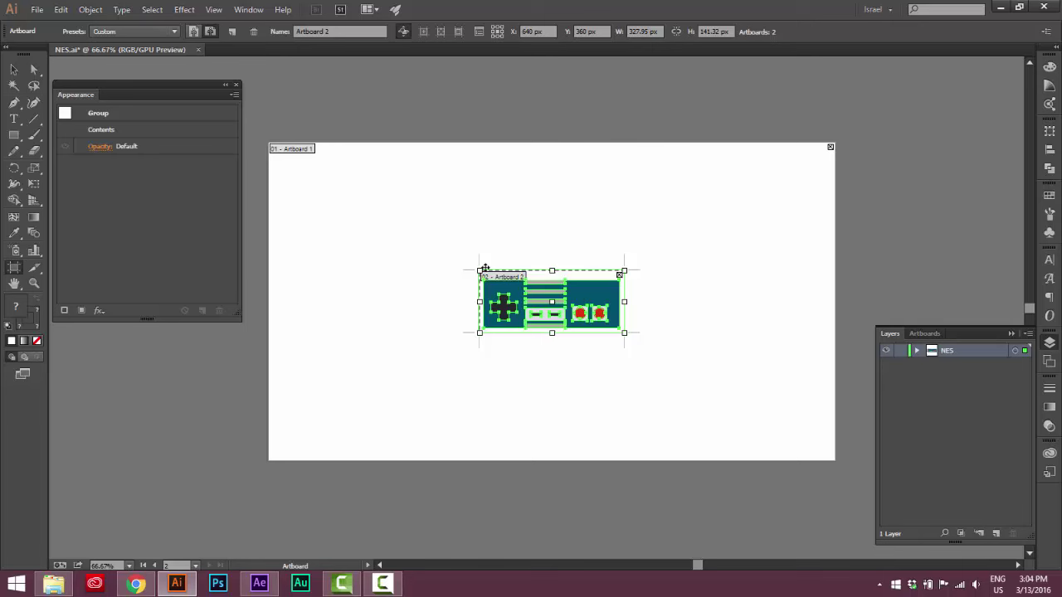
- Delete the original 1280 x 720 px artboard, save NES.ai and return to After Effects
{"action": "left_click", "coordinate": [790, 180]}
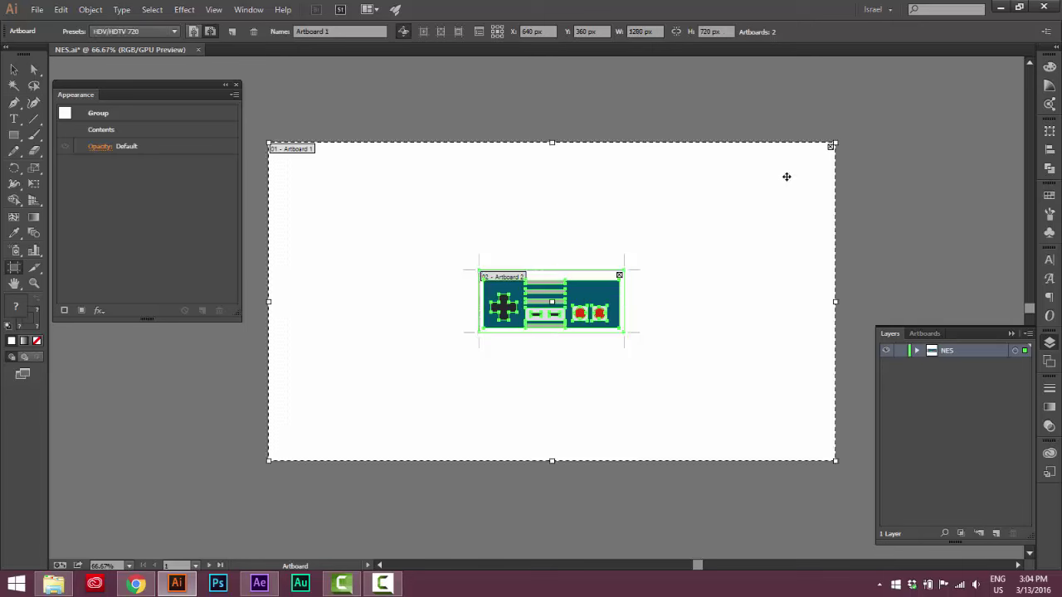
{"action": "key", "text": "Delete"}
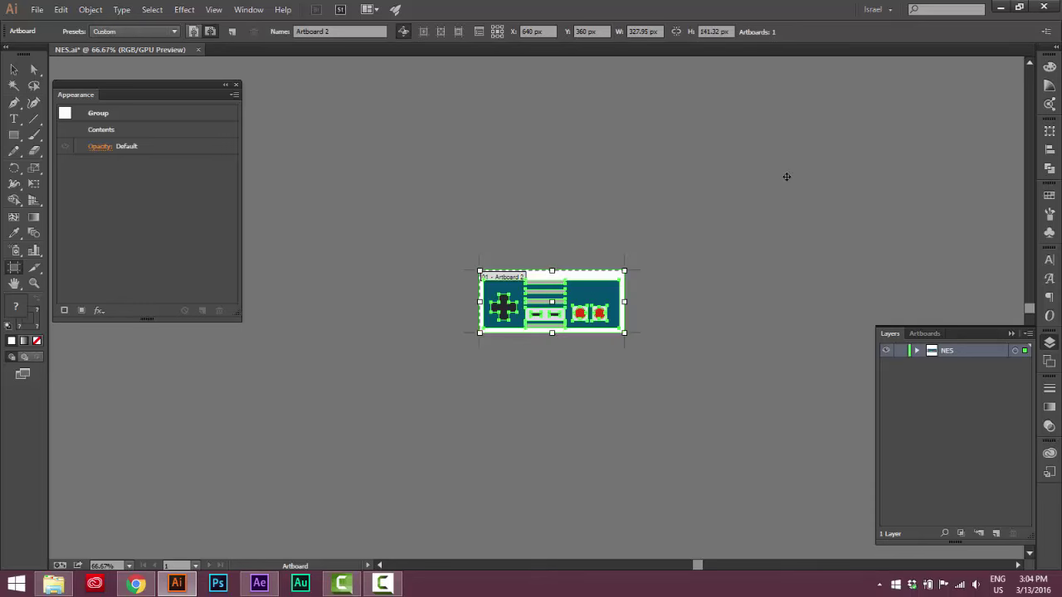
{"action": "key", "text": "Escape"}
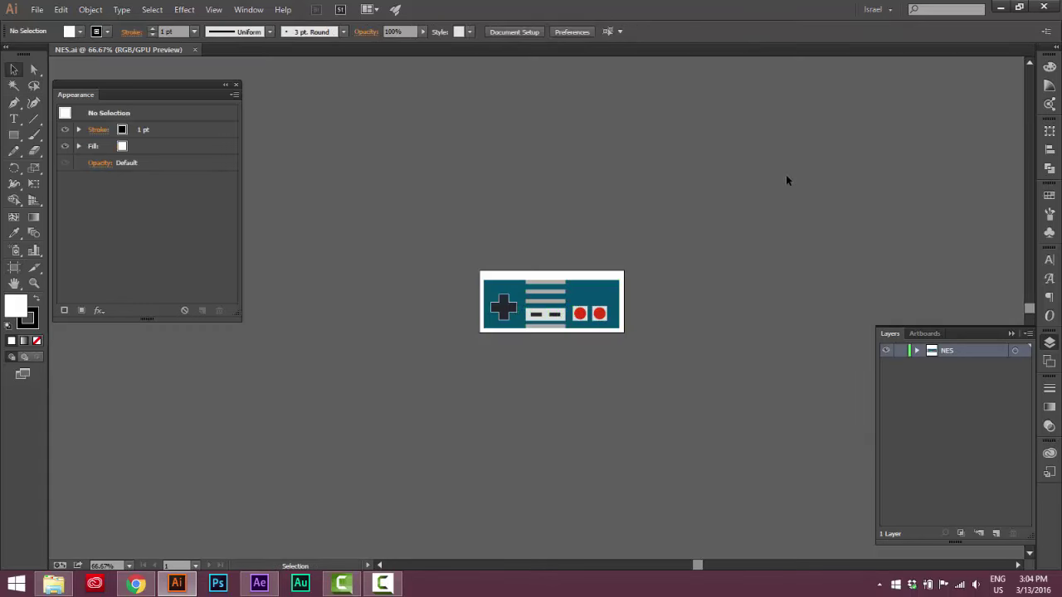
{"action": "left_click", "coordinate": [259, 583]}
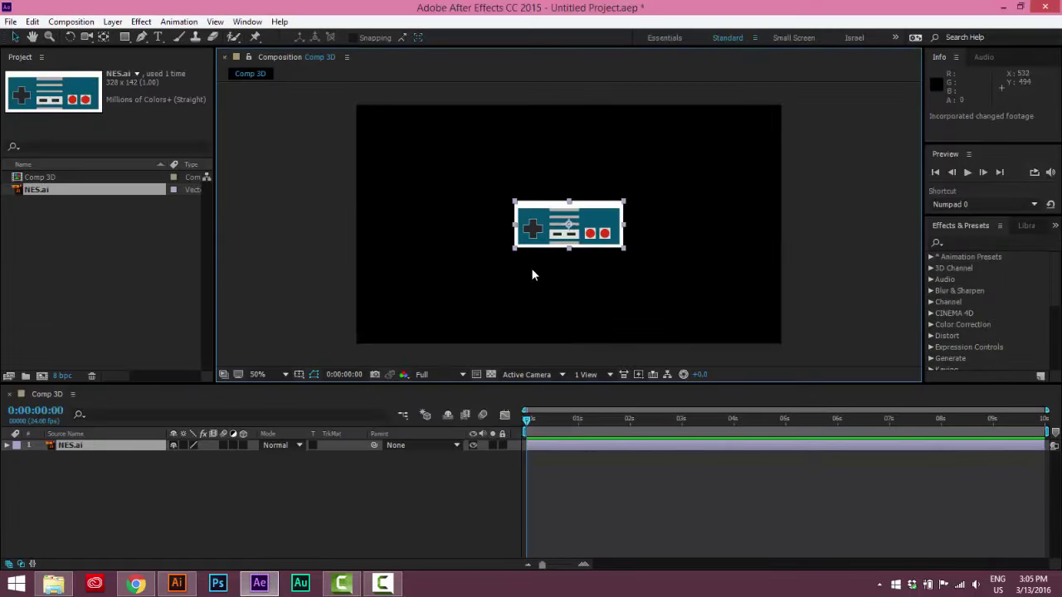
{"action": "left_click", "coordinate": [452, 270]}
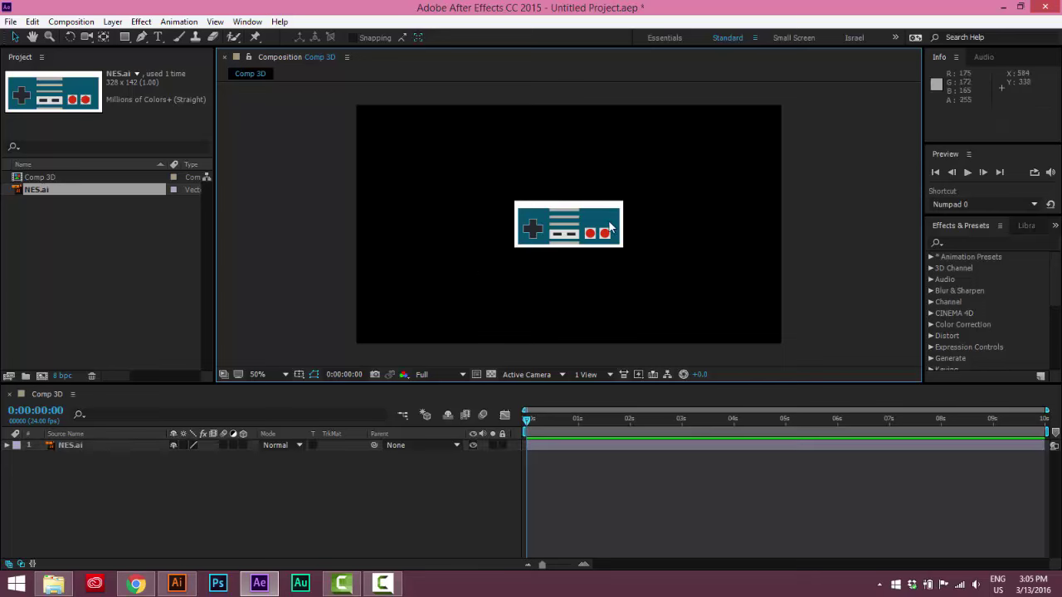
- Reveal the Position, Scale and Rotation properties of the NES.ai layer
{"action": "left_click", "coordinate": [76, 444]}
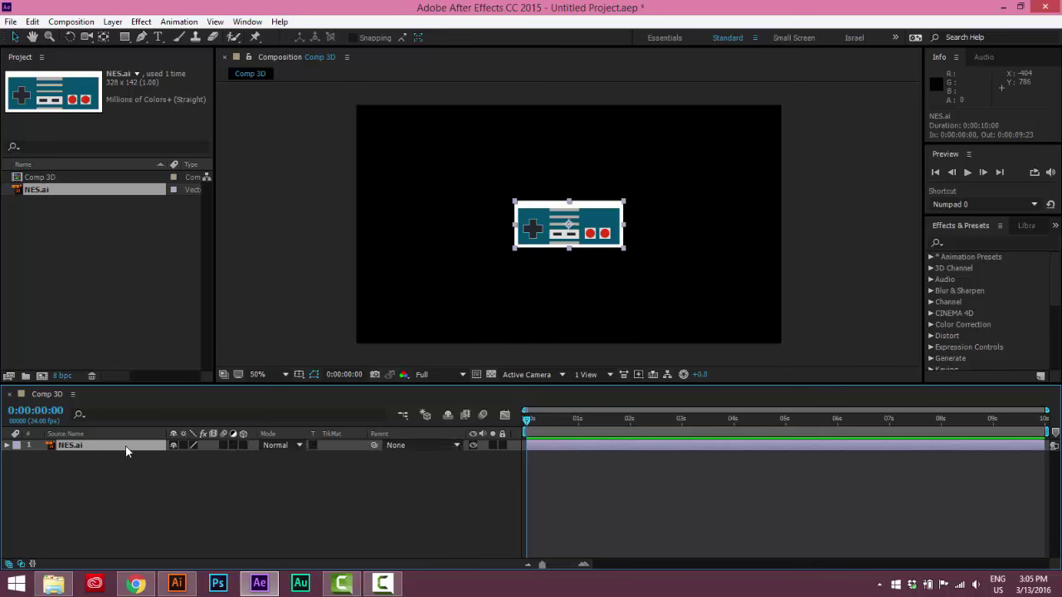
{"action": "key", "text": "p"}
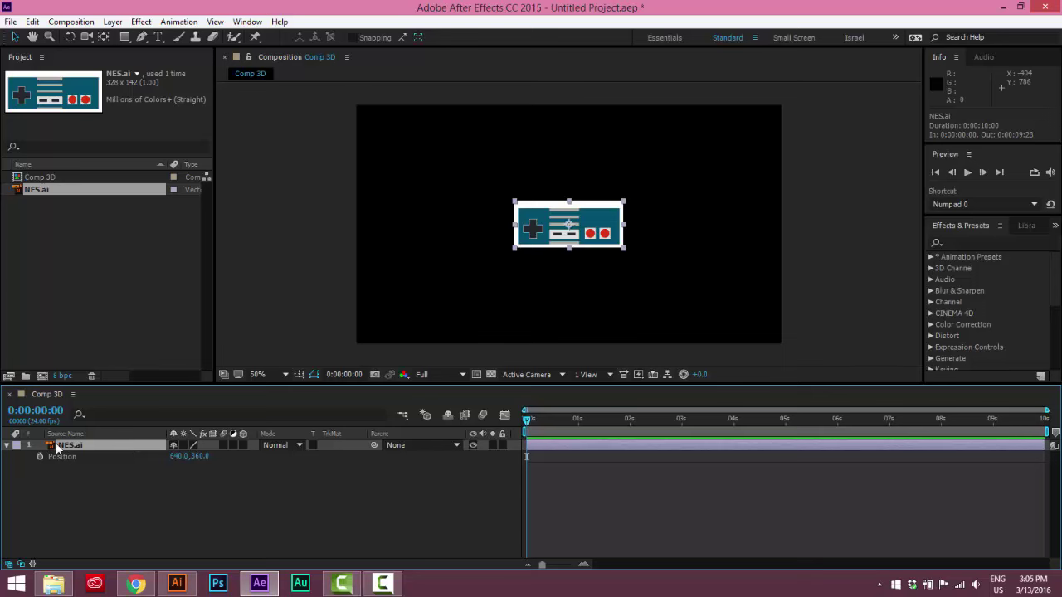
{"action": "key", "text": "shift+r"}
{"action": "key", "text": "shift+s"}
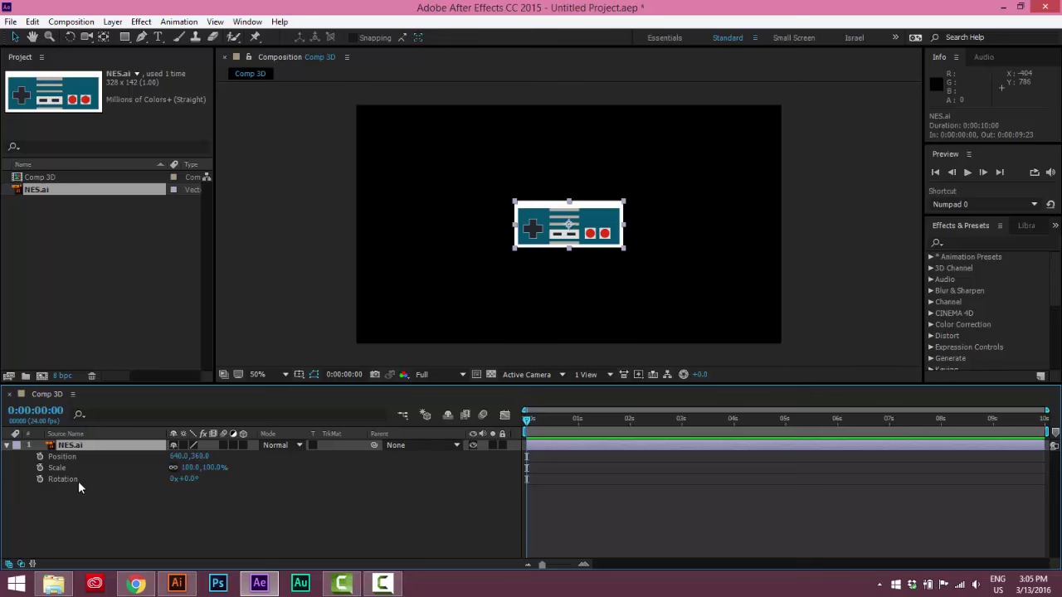
- Turn on continuous rasterization and 3D for the NES.ai layer, and review its Material Options
{"action": "left_click", "coordinate": [183, 444]}
{"action": "left_click", "coordinate": [244, 446]}
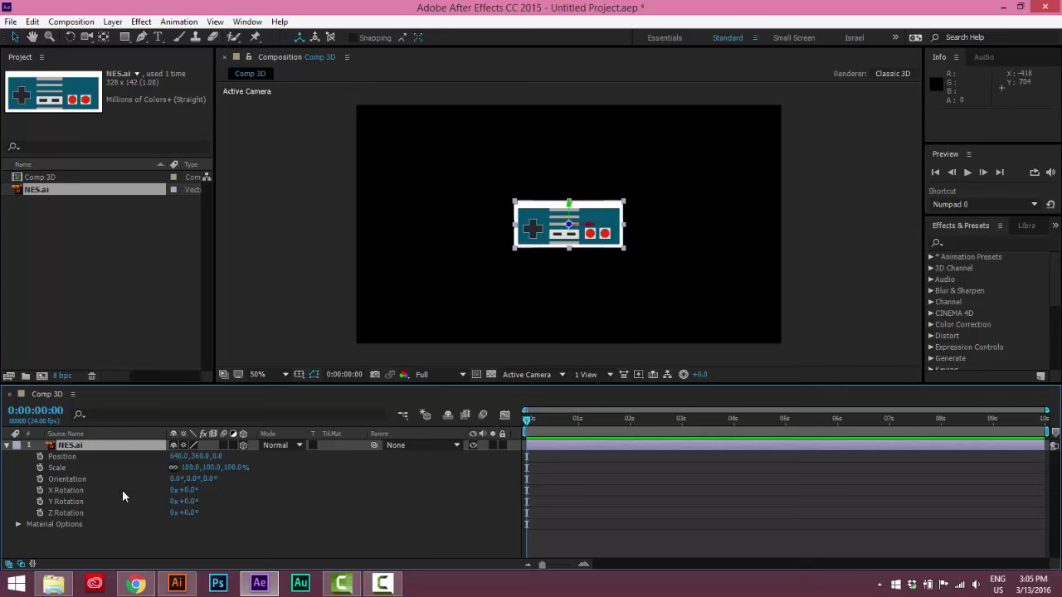
{"action": "left_click", "coordinate": [19, 524]}
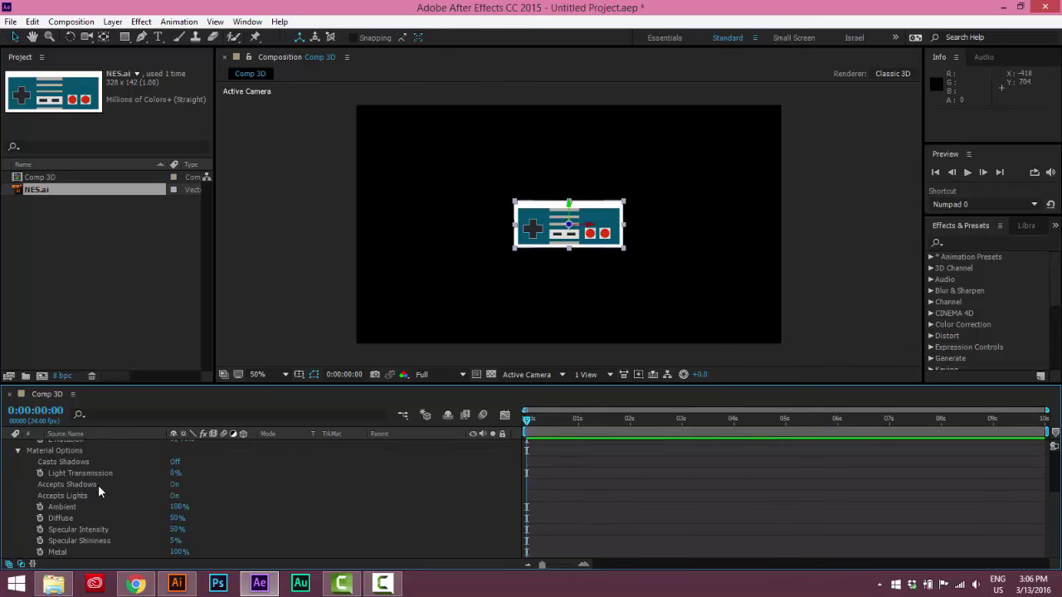
{"action": "left_click", "coordinate": [19, 450]}
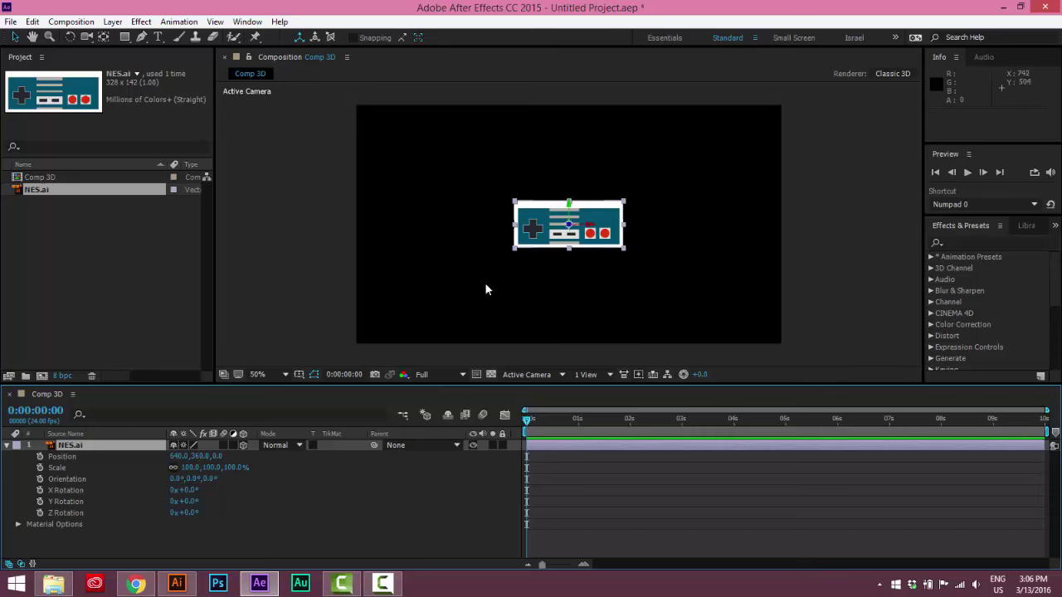
- Create a yellow 720 x 720 px solid named Piso above the NES.ai layer and collapse that layer's properties
{"action": "left_click", "coordinate": [127, 291]}
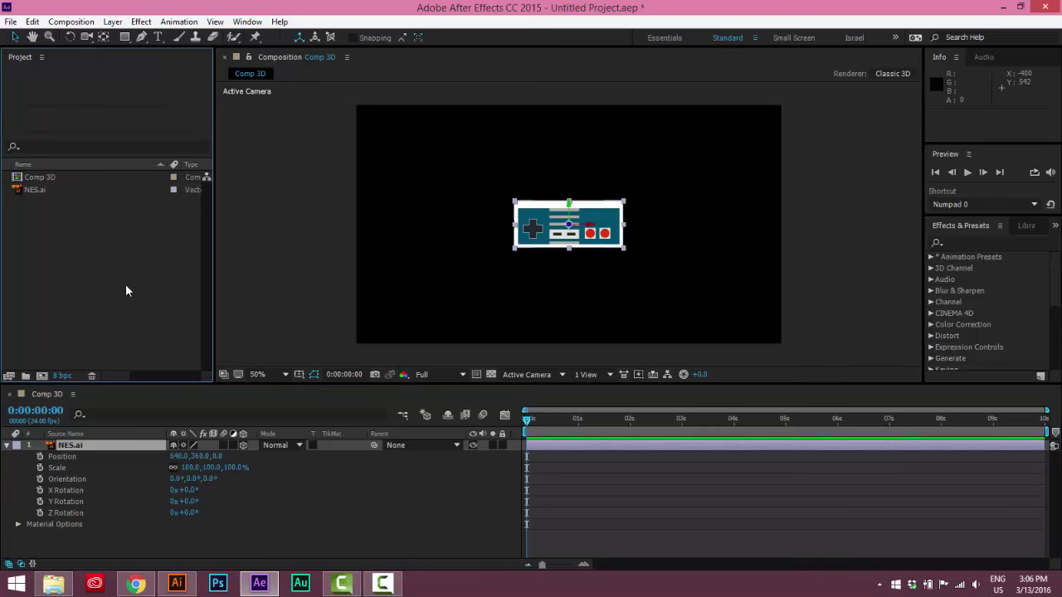
{"action": "left_click", "coordinate": [97, 446]}
{"action": "key", "text": "ctrl+y"}
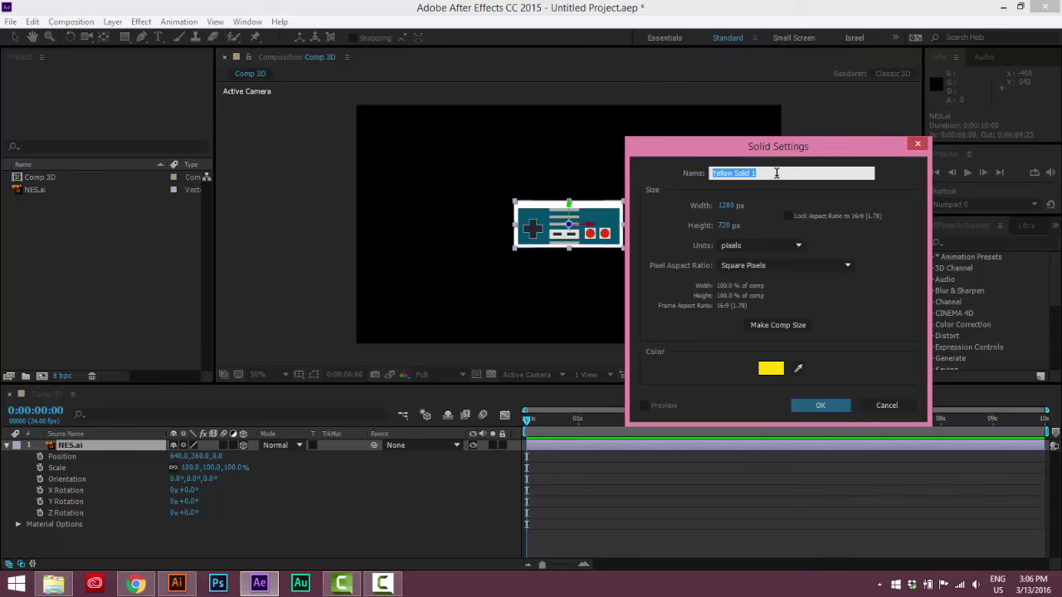
{"action": "type", "text": "Piso"}
{"action": "left_click", "coordinate": [726, 208]}
{"action": "type", "text": "720"}
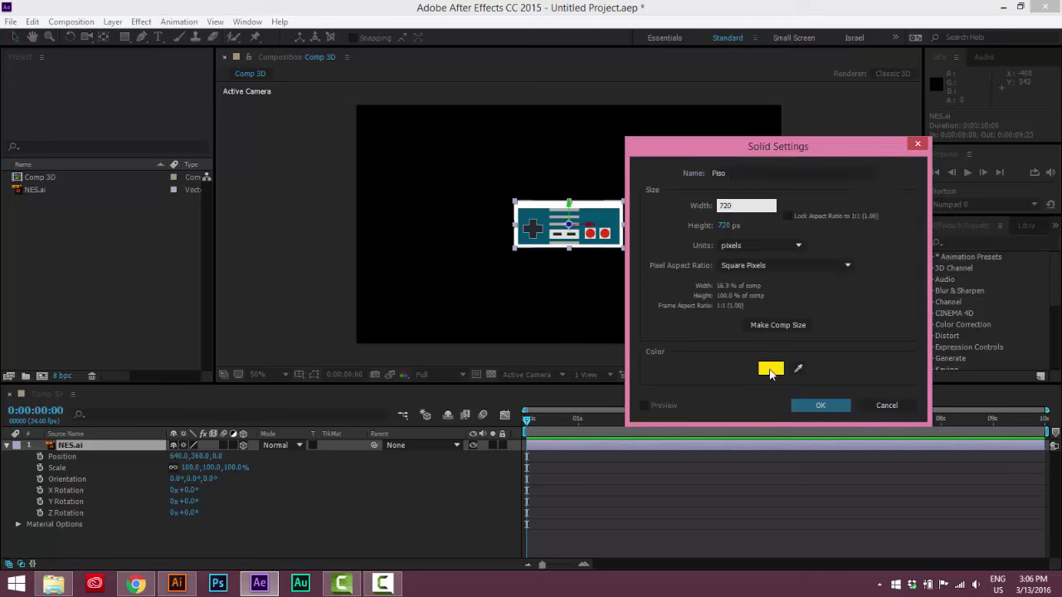
{"action": "left_click", "coordinate": [822, 406]}
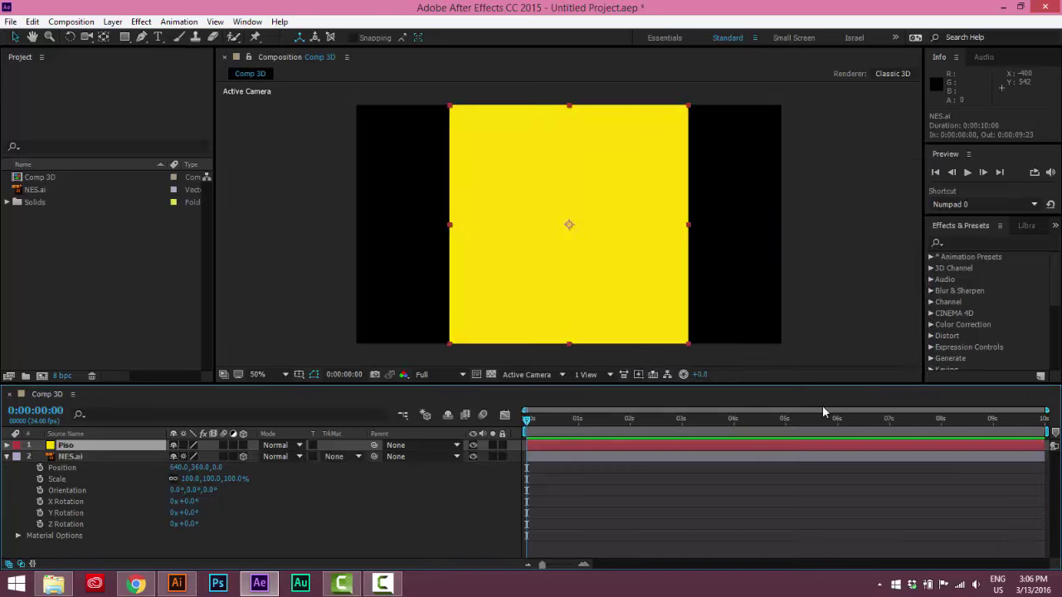
{"action": "left_click", "coordinate": [7, 456]}
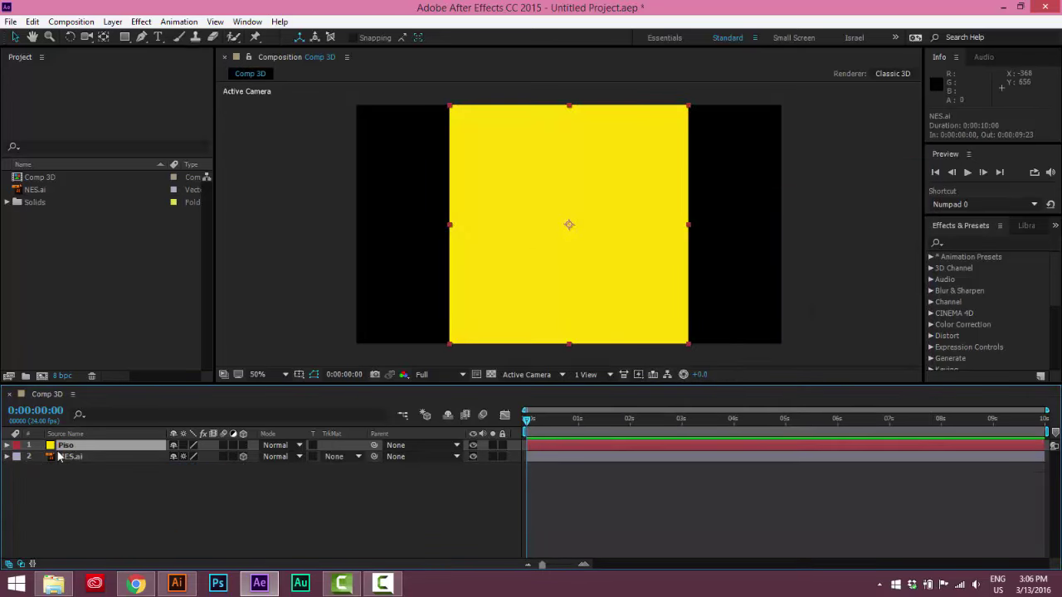
- Move the Piso layer below NES.ai and make it a 3D layer
{"action": "left_click_drag", "start_coordinate": [63, 448], "coordinate": [80, 477]}
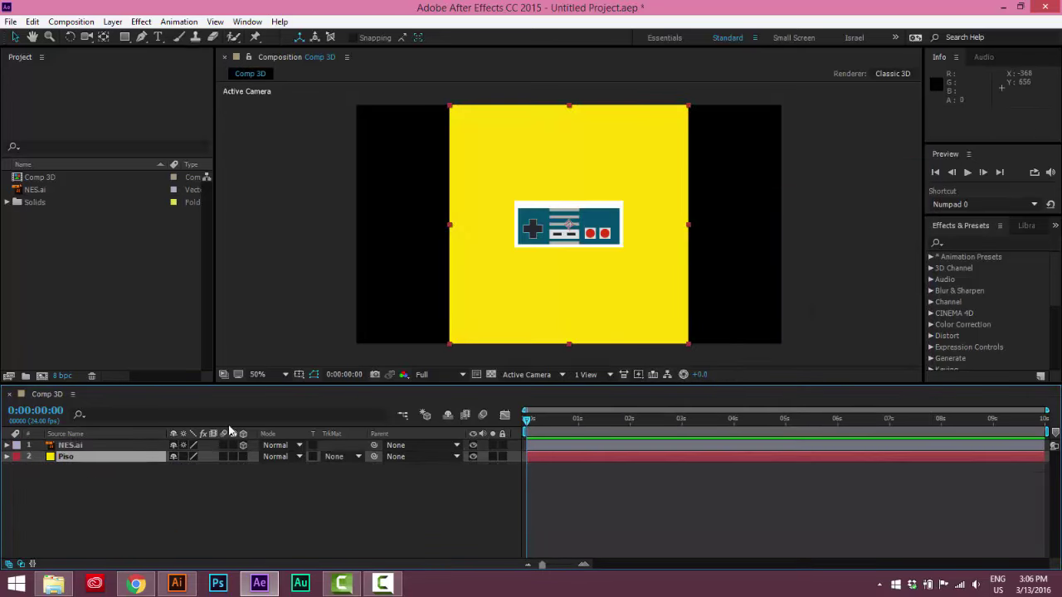
{"action": "left_click", "coordinate": [244, 456]}
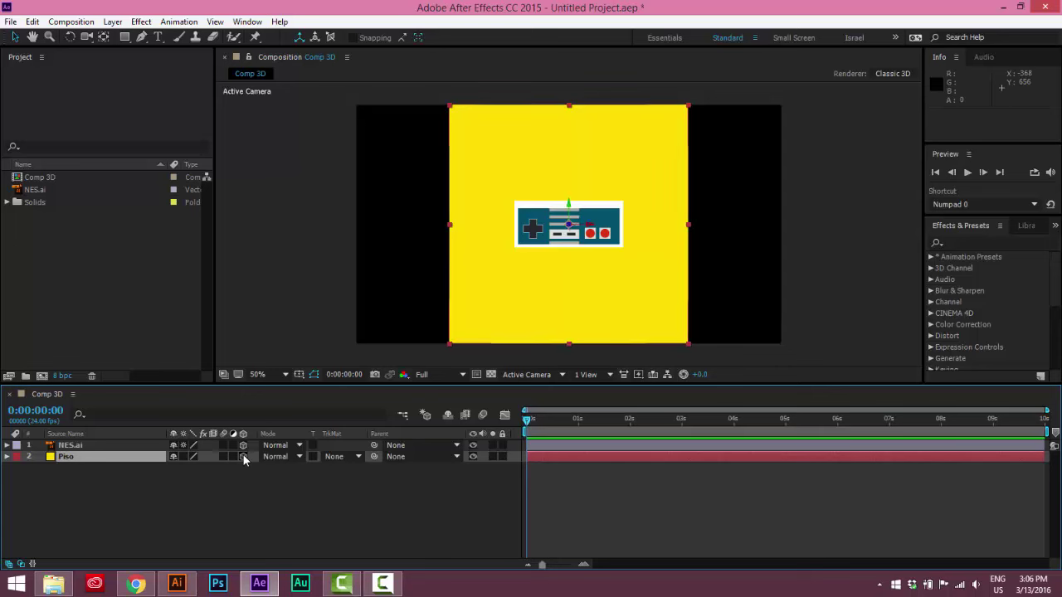
- Set the X Rotation of the Piso layer to 90° so the solid lies flat
{"action": "left_click", "coordinate": [107, 456]}
{"action": "key", "text": "r"}
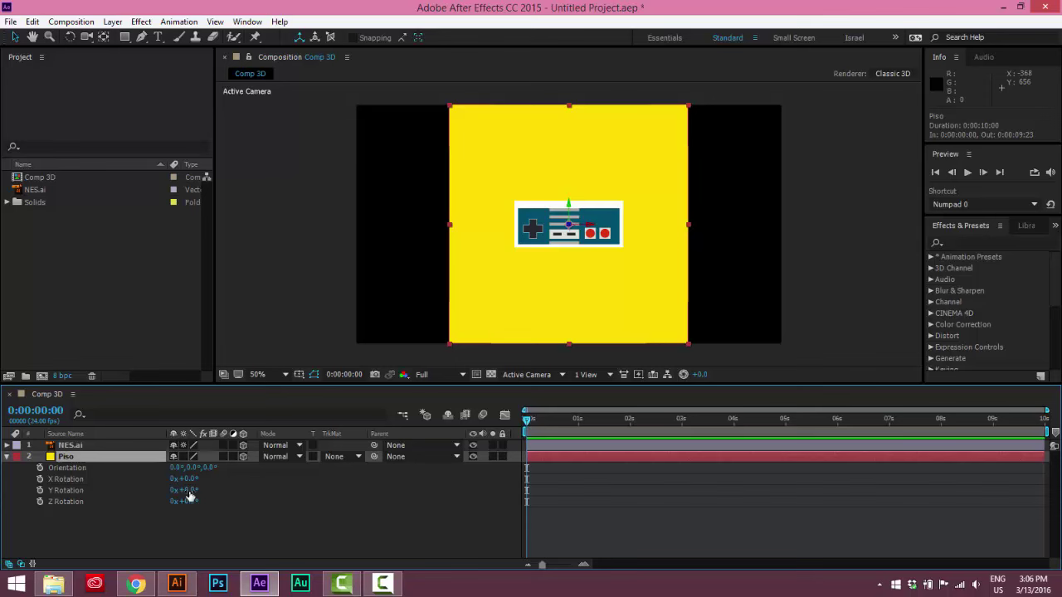
{"action": "left_click_drag", "start_coordinate": [191, 479], "coordinate": [214, 479]}
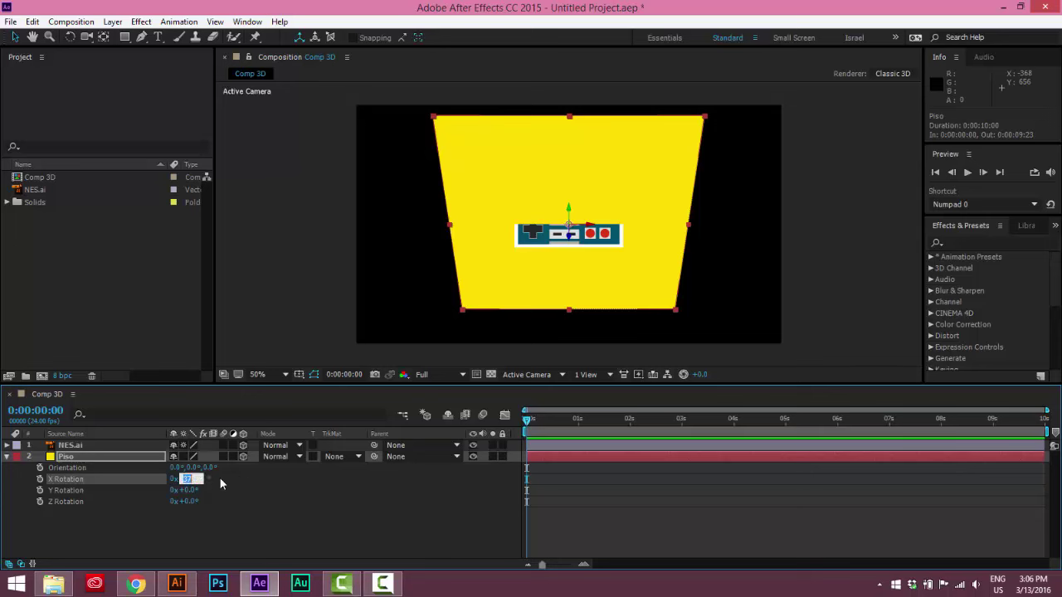
{"action": "type", "text": "90"}
{"action": "key", "text": "Return"}
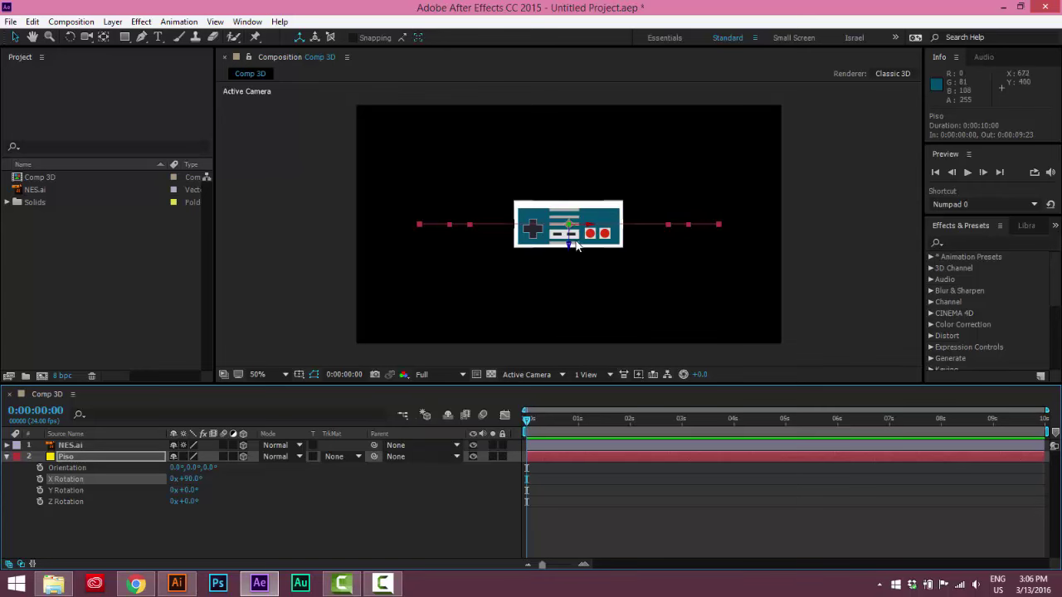
- Lower the Piso floor beneath the controller to a Y position of about 593
{"action": "scroll", "coordinate": [581, 240], "scroll_direction": "up", "scroll_amount": 6}
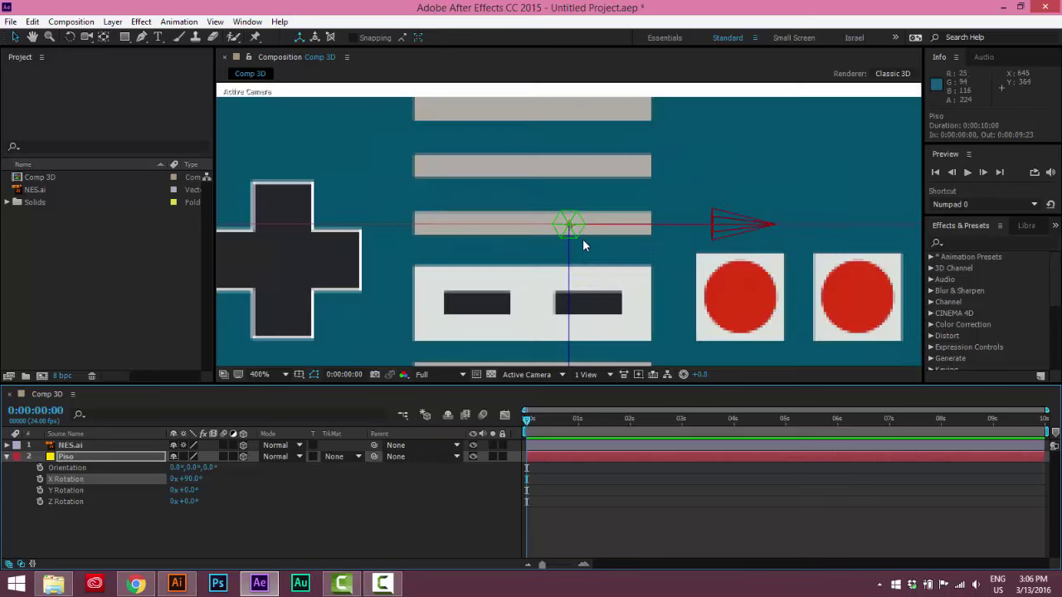
{"action": "scroll", "coordinate": [586, 243], "scroll_direction": "down", "scroll_amount": 6}
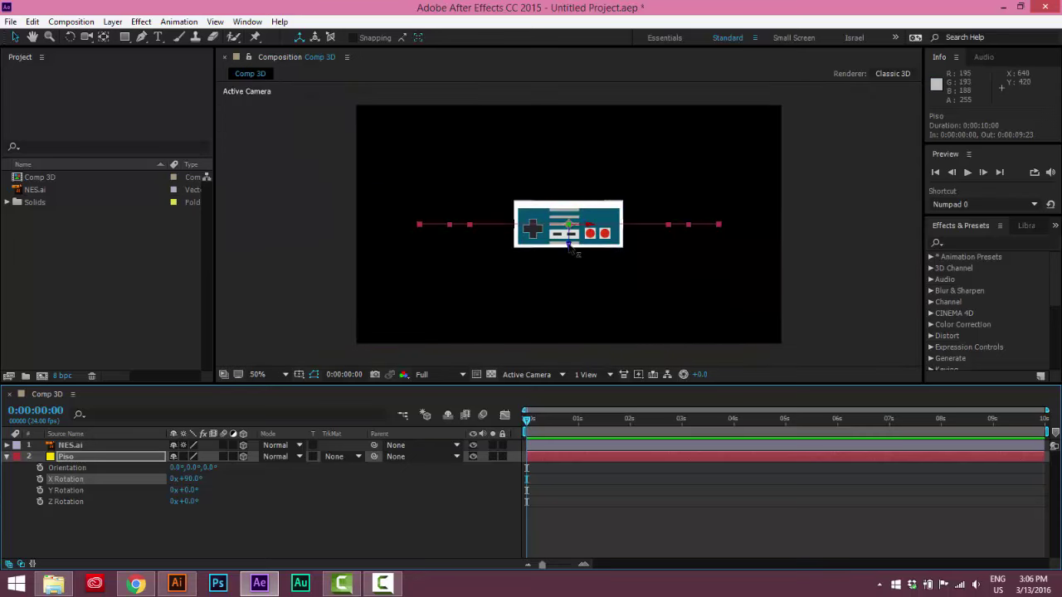
{"action": "left_click_drag", "start_coordinate": [569, 247], "coordinate": [568, 315]}
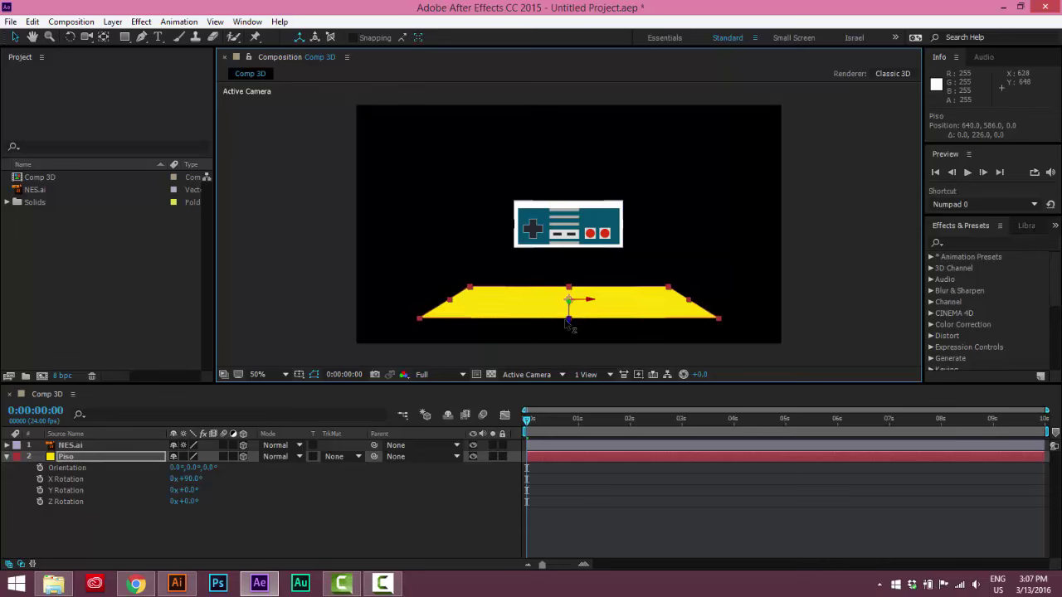
{"action": "key", "text": "p"}
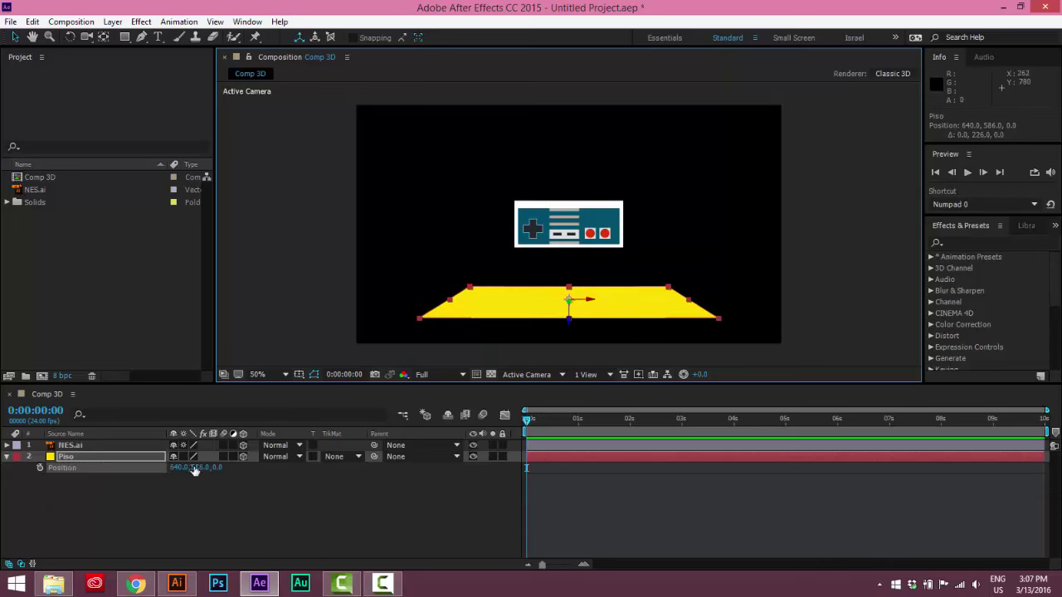
{"action": "left_click_drag", "start_coordinate": [199, 468], "coordinate": [143, 480]}
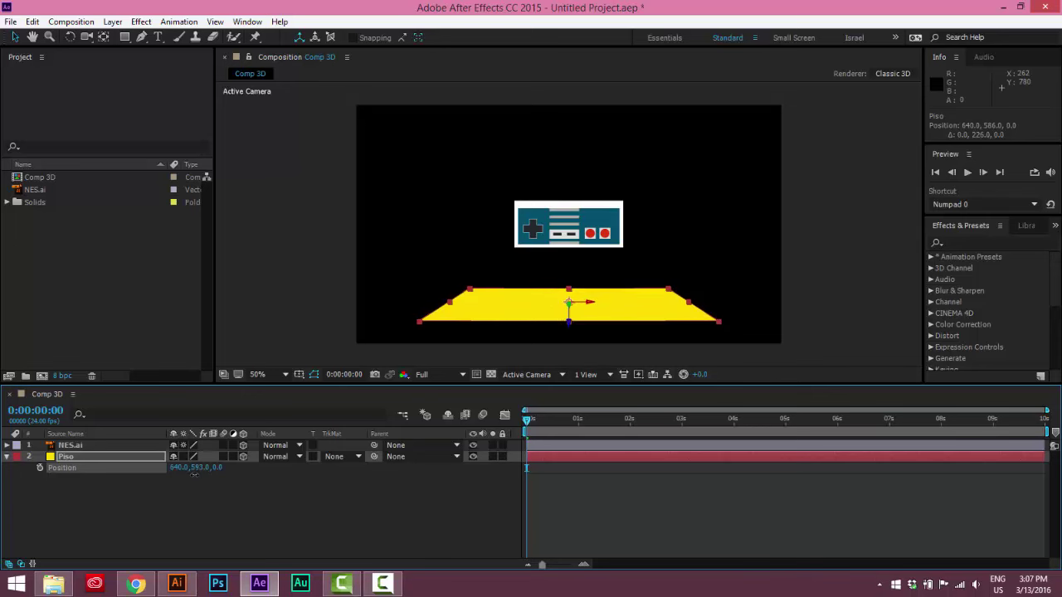
- Apply the Checkerboard effect to the Piso layer and set its Width to about 81.4
{"action": "left_click", "coordinate": [110, 456]}
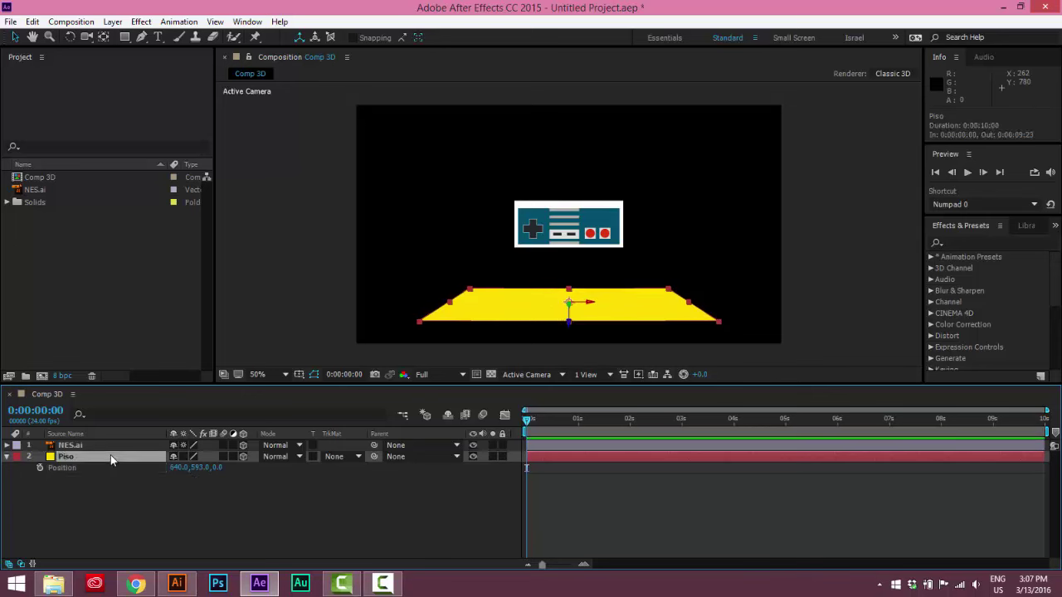
{"action": "left_click", "coordinate": [973, 241]}
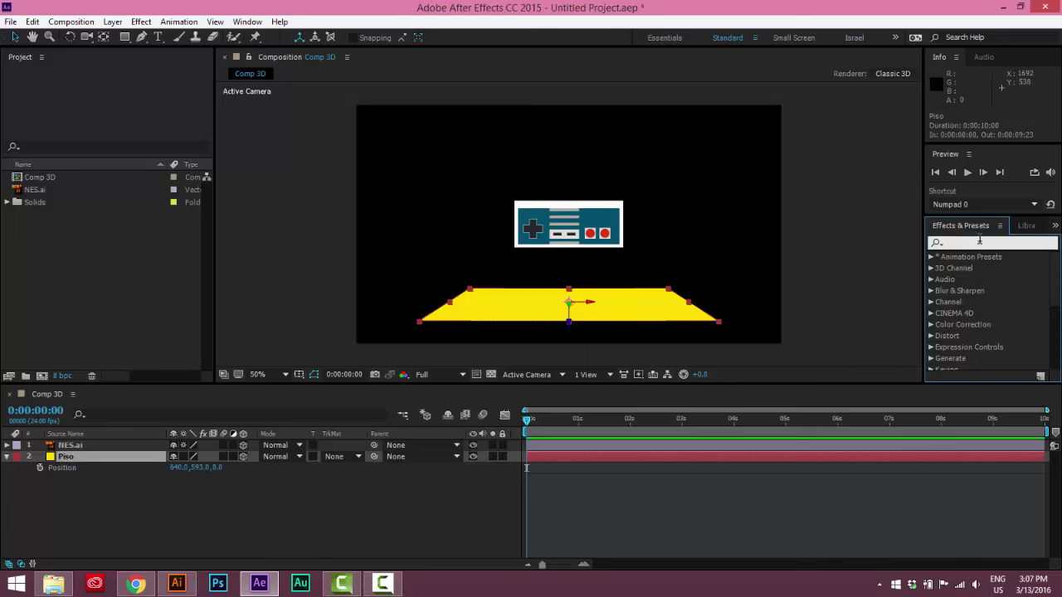
{"action": "type", "text": "chec"}
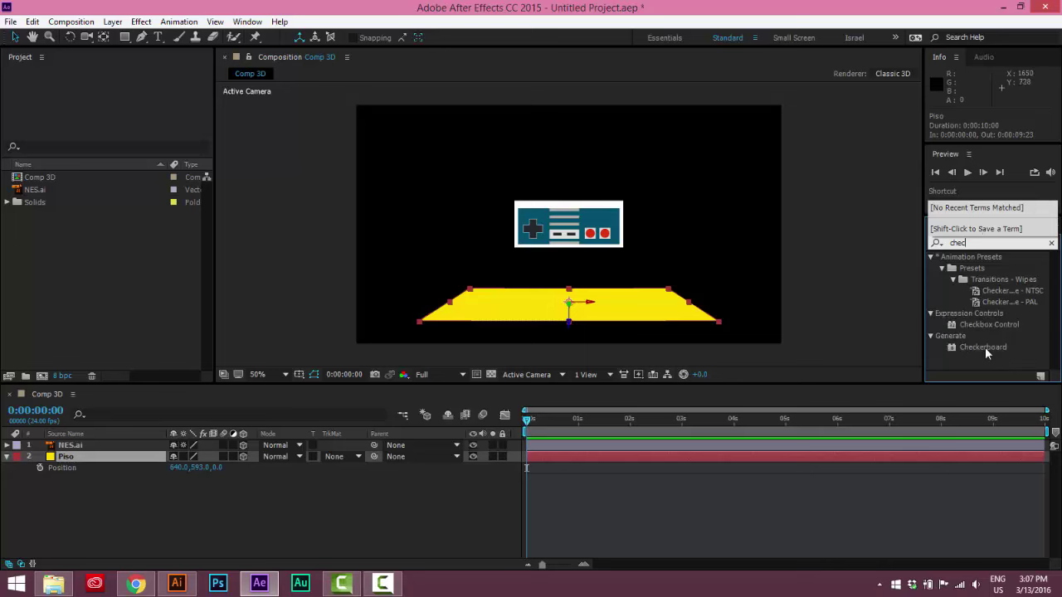
{"action": "double_click", "coordinate": [987, 347]}
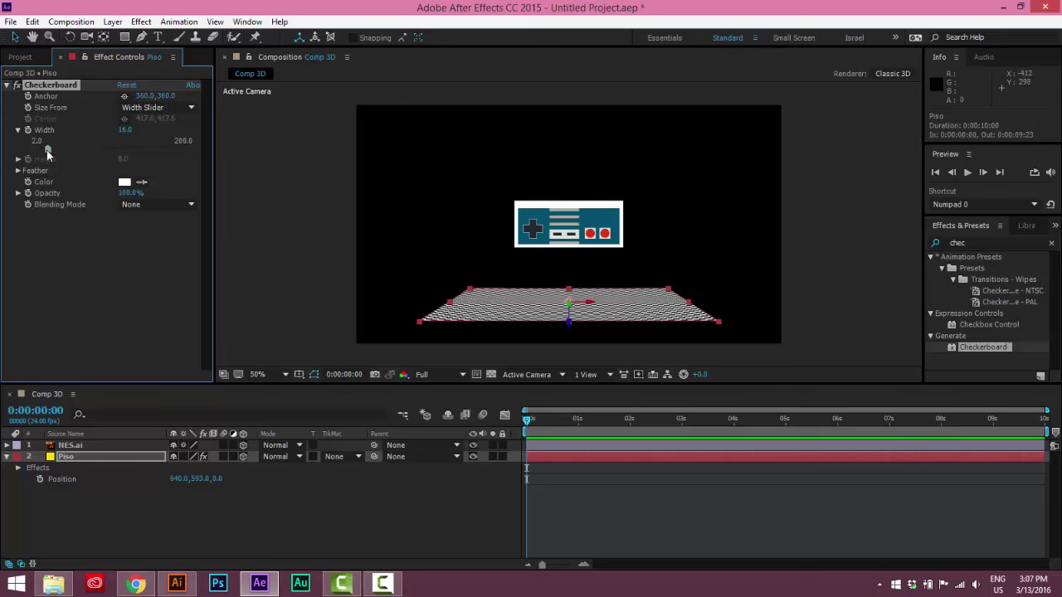
{"action": "left_click_drag", "start_coordinate": [47, 150], "coordinate": [97, 148]}
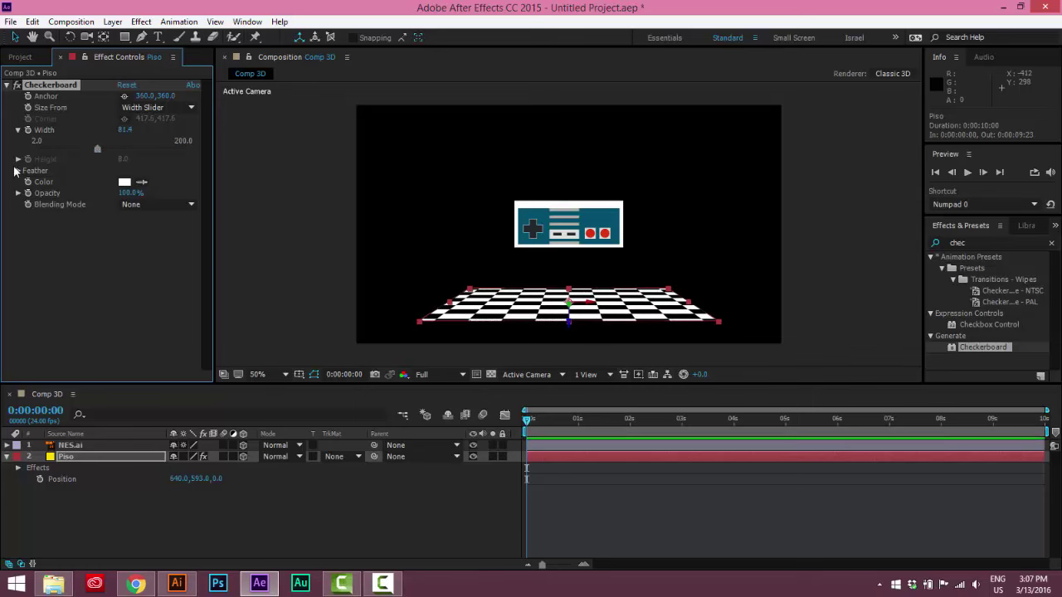
{"action": "left_click", "coordinate": [400, 521]}
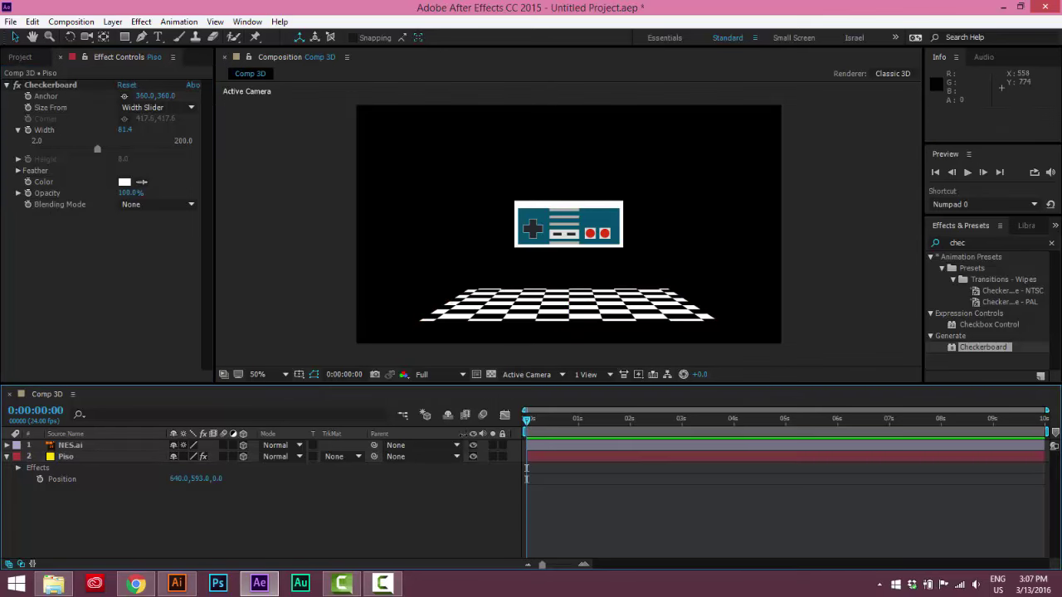
- Change the composition's background color to gray 656565
{"action": "key", "text": "ctrl+k"}
{"action": "left_click", "coordinate": [453, 390]}
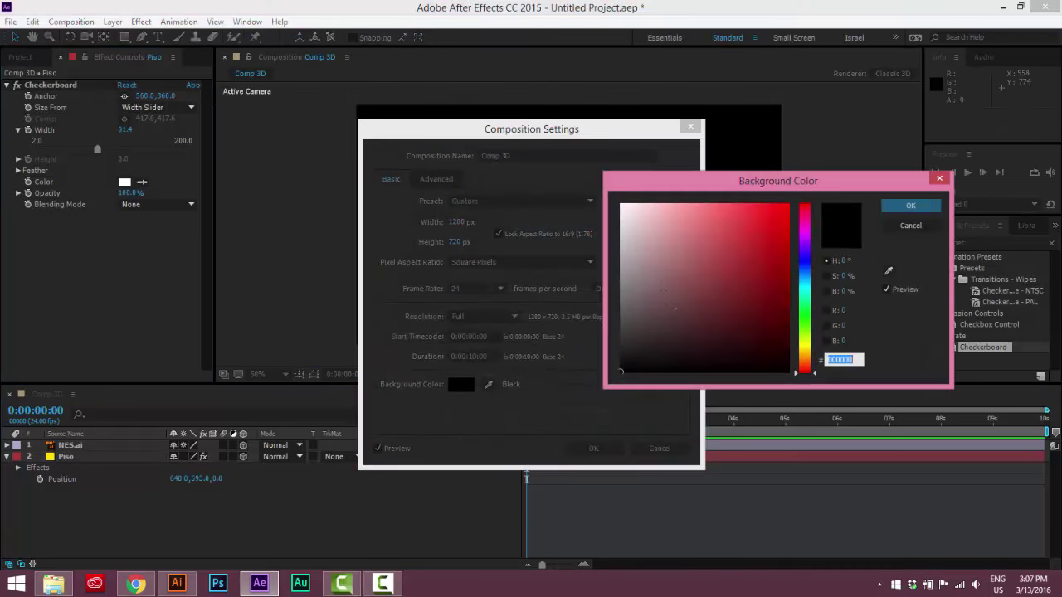
{"action": "left_click_drag", "start_coordinate": [656, 293], "coordinate": [566, 286]}
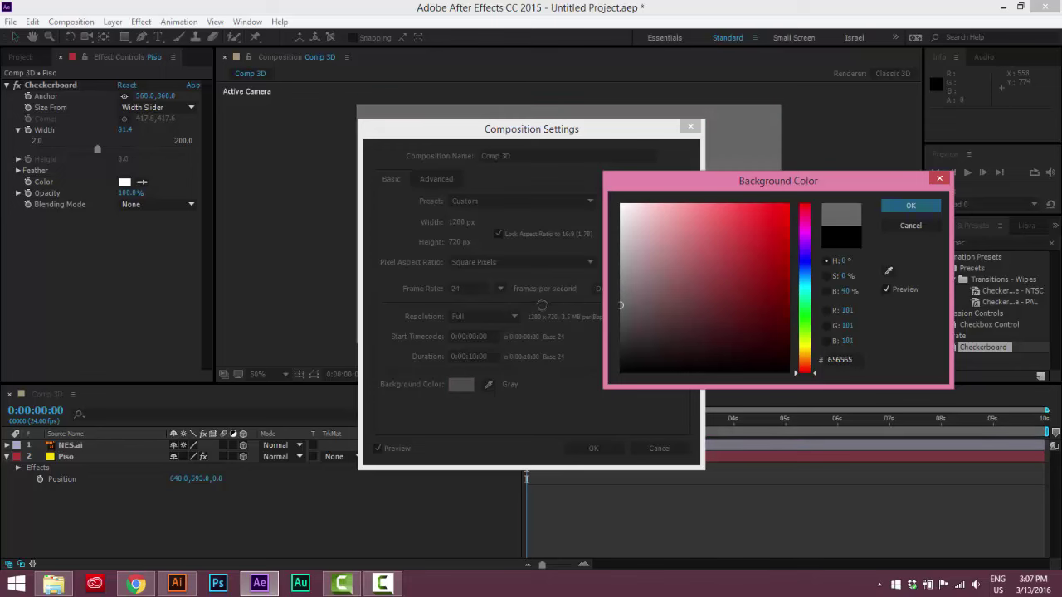
{"action": "left_click", "coordinate": [925, 207]}
{"action": "left_click", "coordinate": [617, 445]}
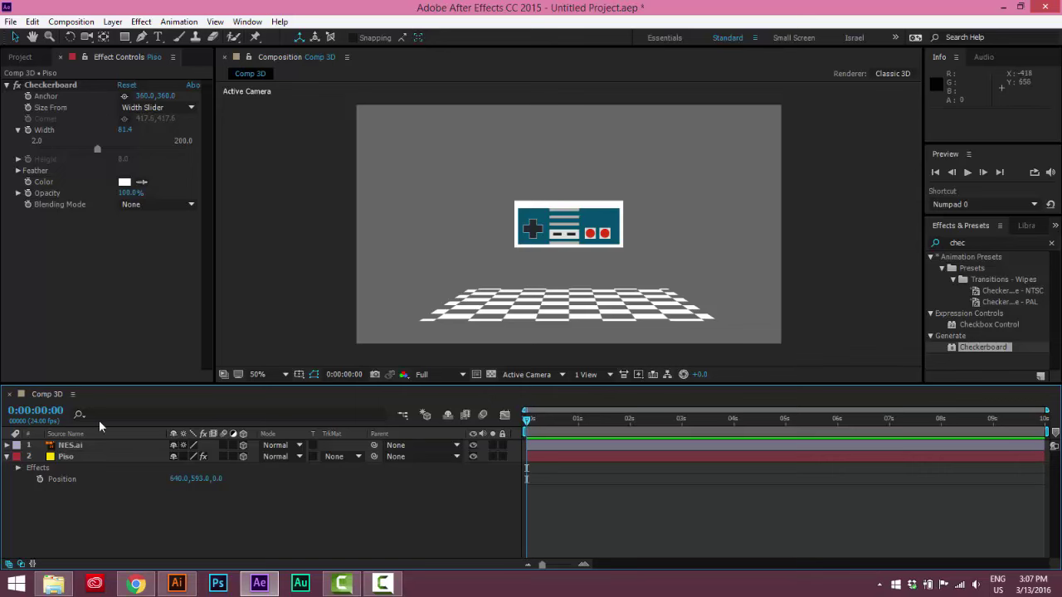
- Try moving the NES.ai controller sideways along its X axis, and undo the move
{"action": "left_click", "coordinate": [593, 226]}
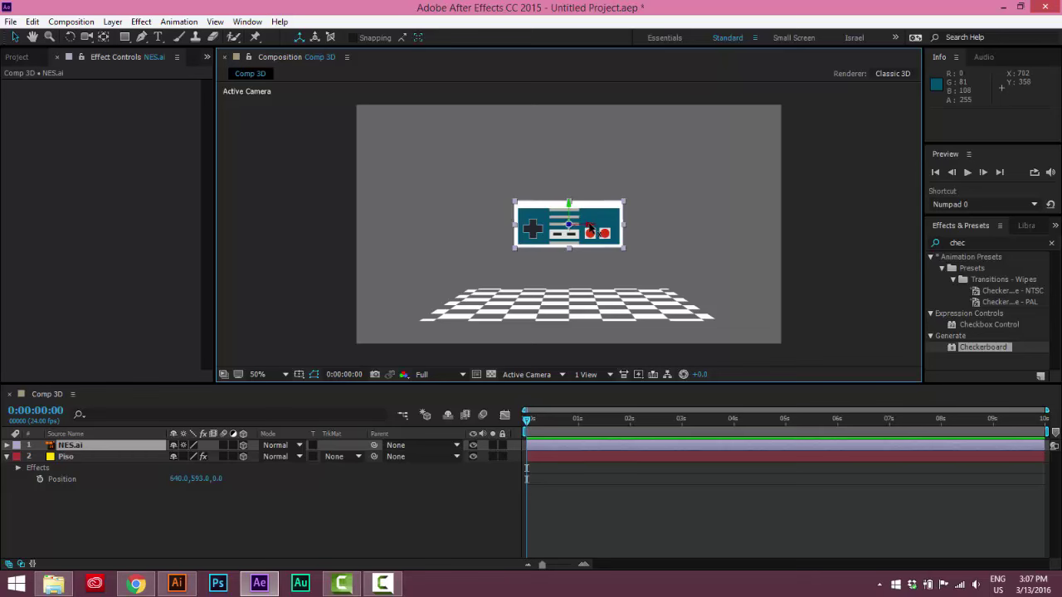
{"action": "left_click_drag", "start_coordinate": [590, 226], "coordinate": [661, 237]}
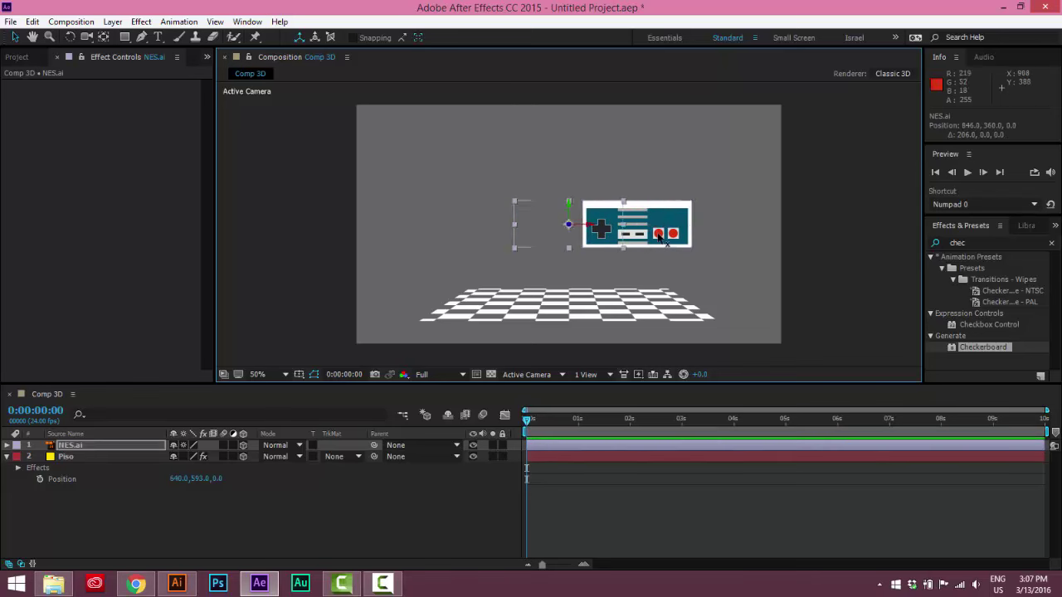
{"action": "key", "text": "ctrl+z"}
- Reveal the NES.ai layer's Position and try moving it nearer and farther along Z, restoring it to 0
{"action": "key", "text": "p"}
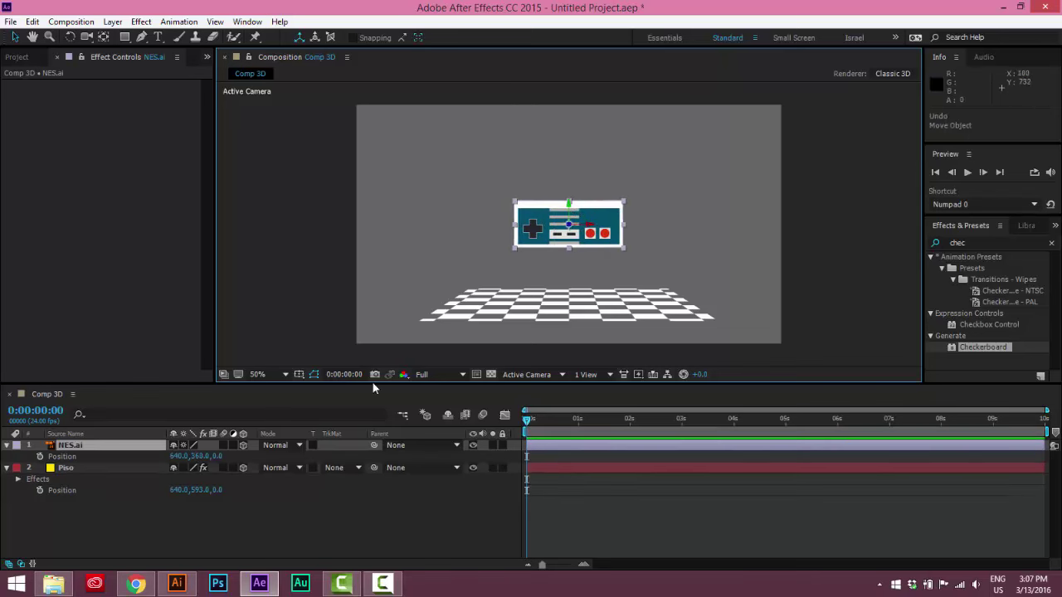
{"action": "left_click_drag", "start_coordinate": [218, 456], "coordinate": [158, 430]}
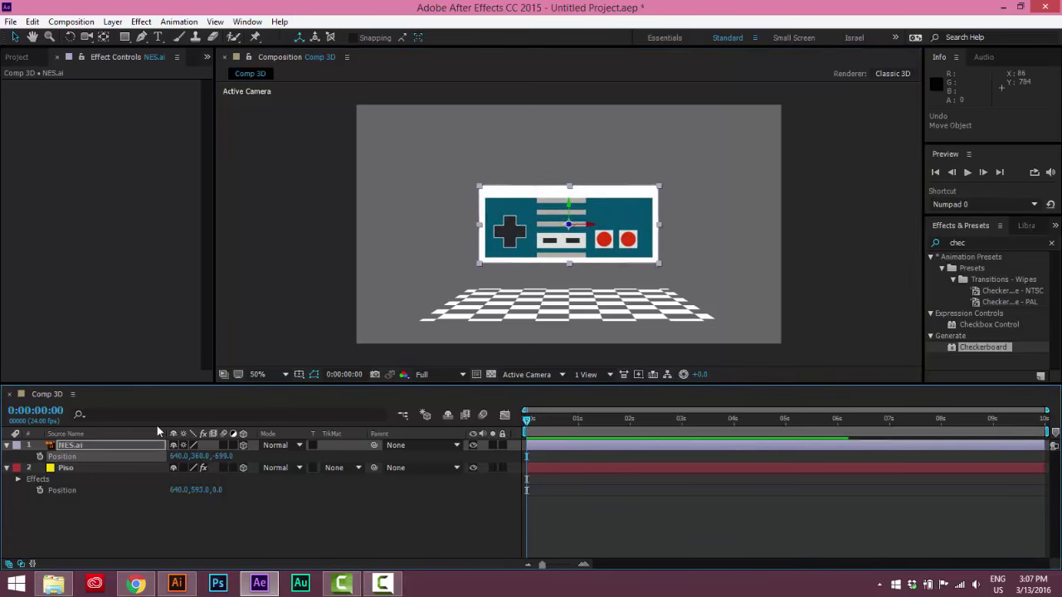
{"action": "key", "text": "ctrl+z"}
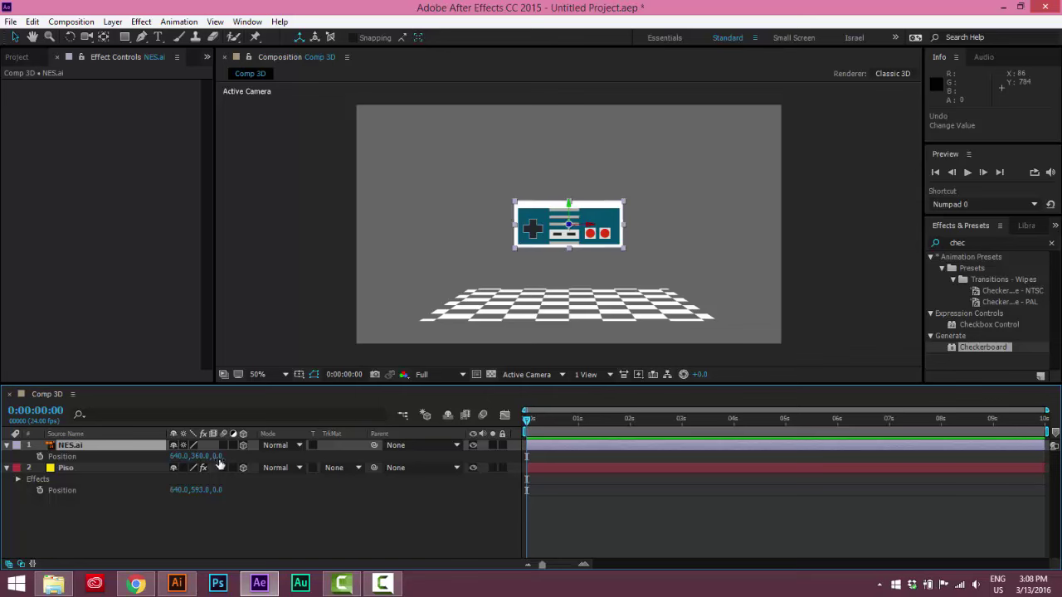
{"action": "left_click_drag", "start_coordinate": [218, 457], "coordinate": [348, 454]}
{"action": "left_click_drag", "start_coordinate": [410, 434], "coordinate": [220, 462]}
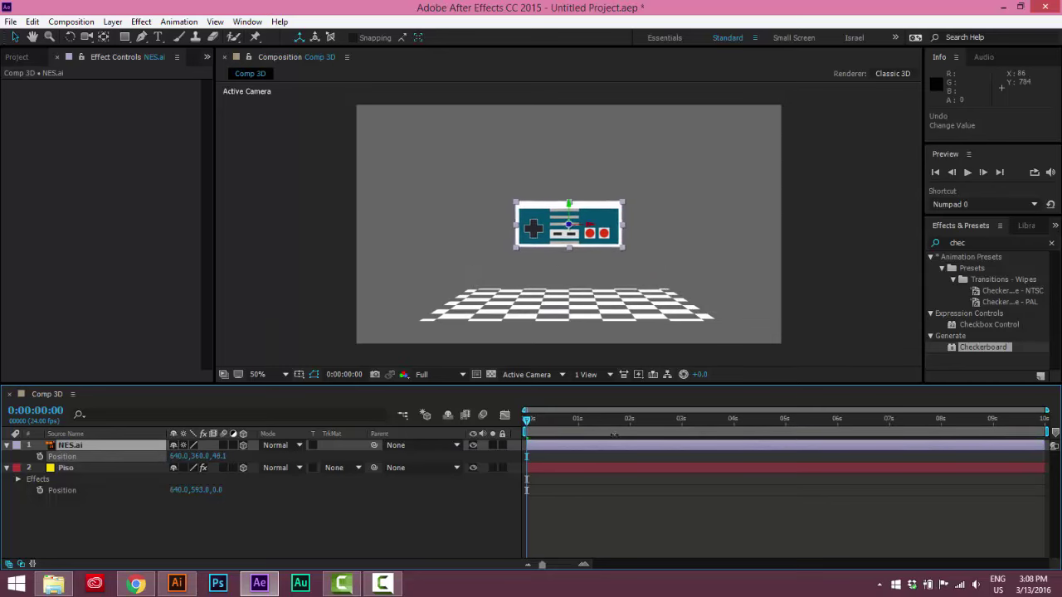
{"action": "left_click", "coordinate": [224, 460]}
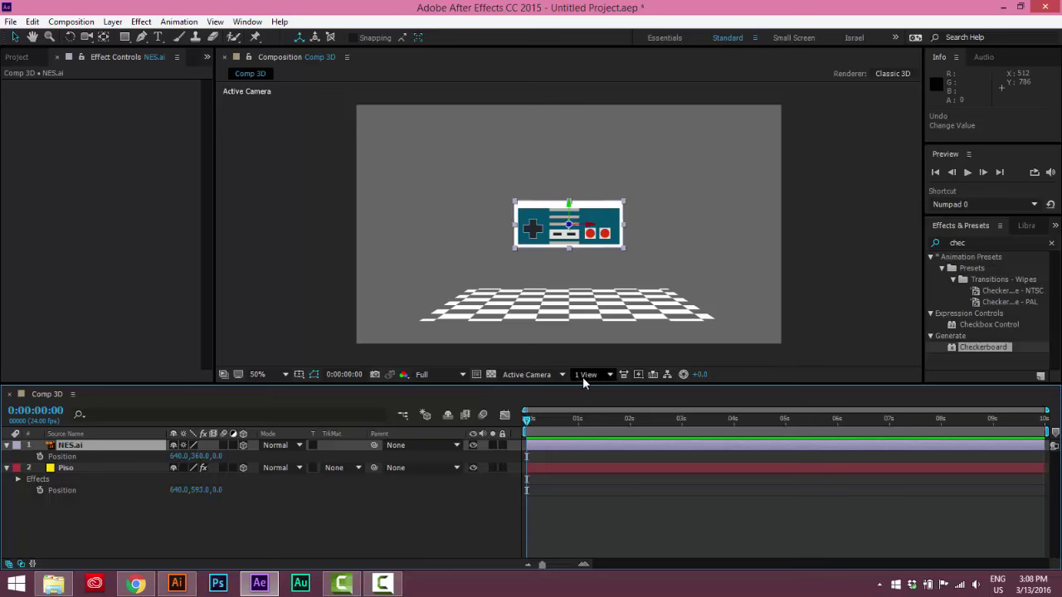
- Switch the composition view to Custom View 1 and orbit it to examine the controller and checkered floor from an angle
{"action": "left_click", "coordinate": [526, 374]}
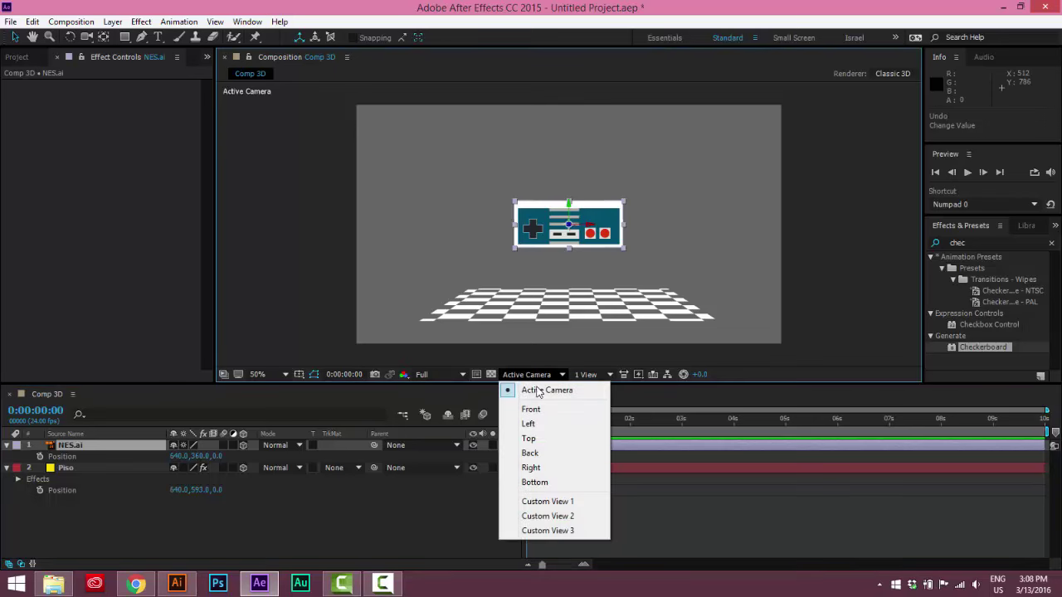
{"action": "left_click", "coordinate": [547, 501]}
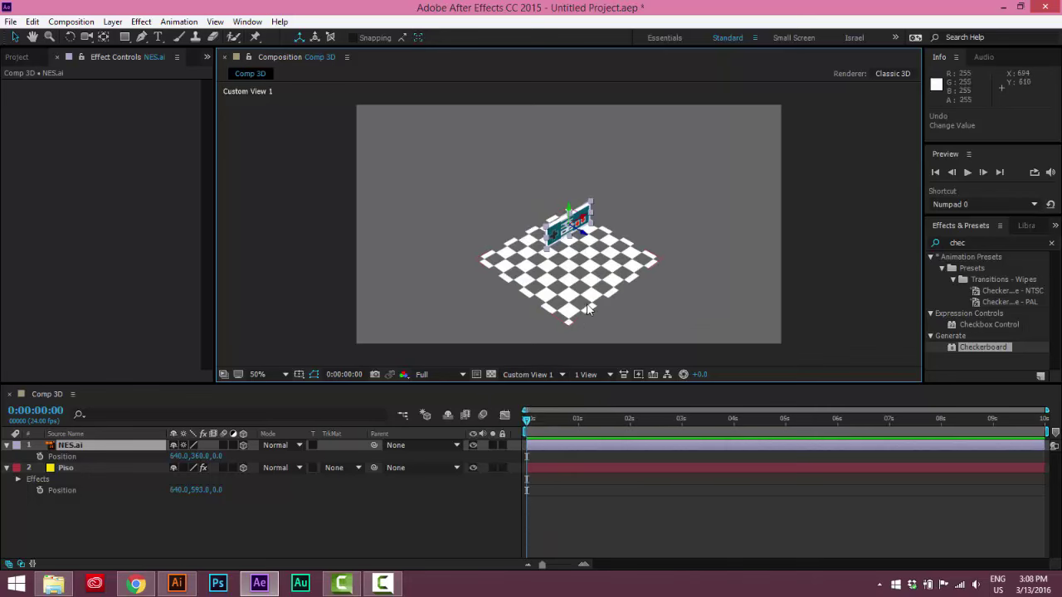
{"action": "scroll", "coordinate": [594, 262], "scroll_direction": "up", "scroll_amount": 2}
{"action": "scroll", "coordinate": [594, 262], "scroll_direction": "down", "scroll_amount": 2}
{"action": "left_click", "coordinate": [85, 38]}
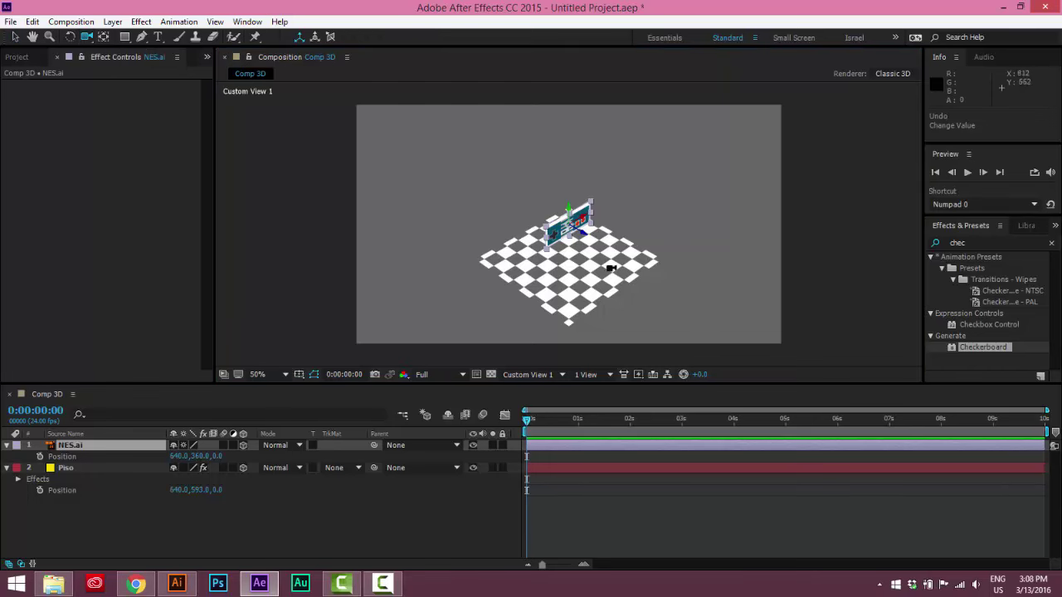
{"action": "left_click_drag", "start_coordinate": [617, 256], "coordinate": [638, 202]}
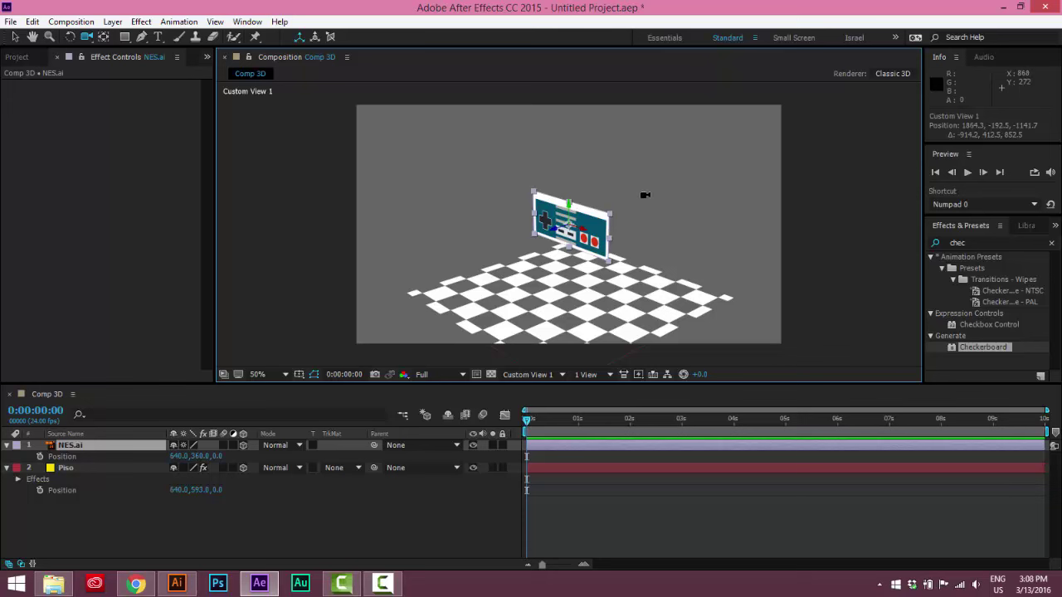
{"action": "left_click_drag", "start_coordinate": [646, 195], "coordinate": [653, 168]}
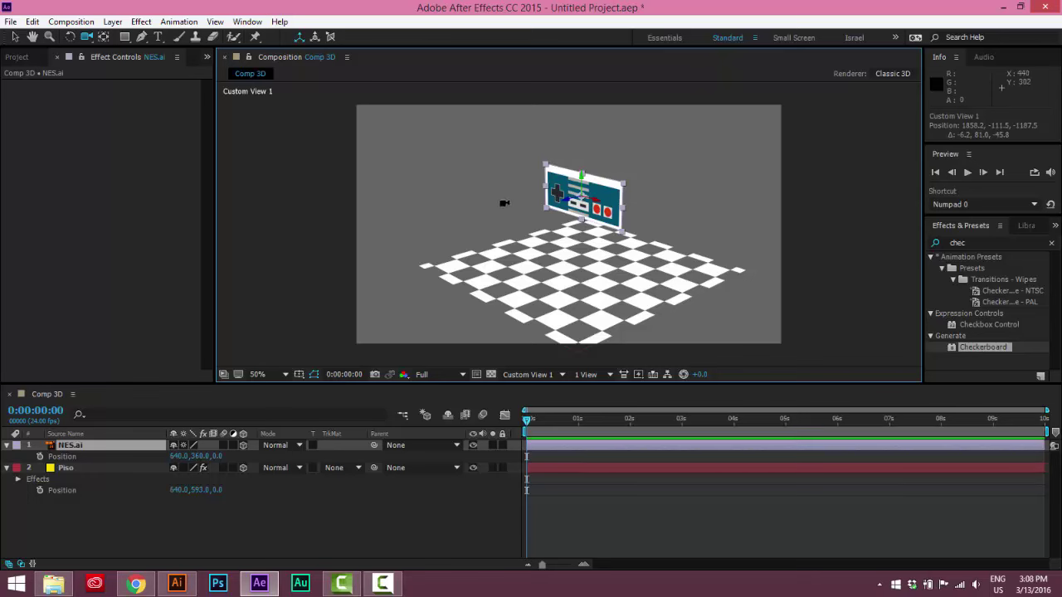
{"action": "left_click_drag", "start_coordinate": [88, 37], "coordinate": [149, 37]}
{"action": "left_click_drag", "start_coordinate": [584, 234], "coordinate": [626, 239]}
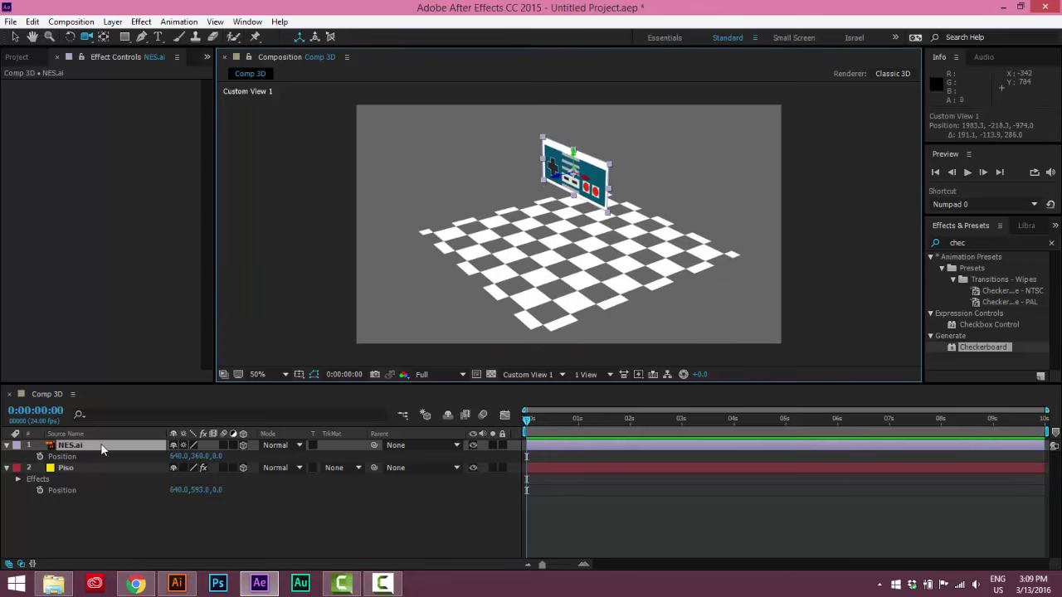
- Reveal the NES.ai layer's rotation properties, try rotating the controller around its X, Y and Z axes, and undo the rotations
{"action": "left_click", "coordinate": [78, 458]}
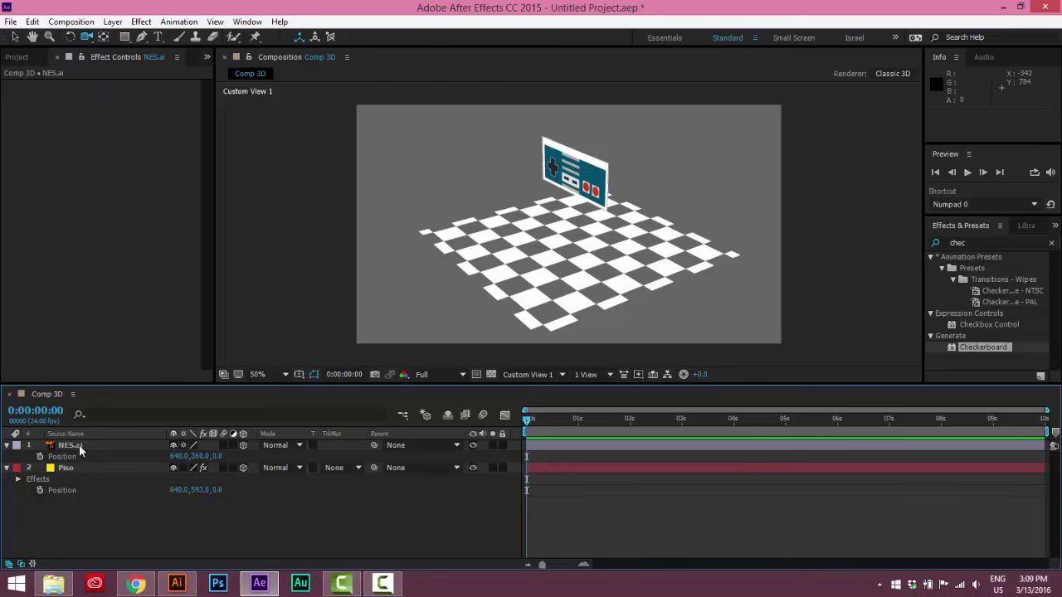
{"action": "left_click", "coordinate": [79, 444]}
{"action": "key", "text": "r"}
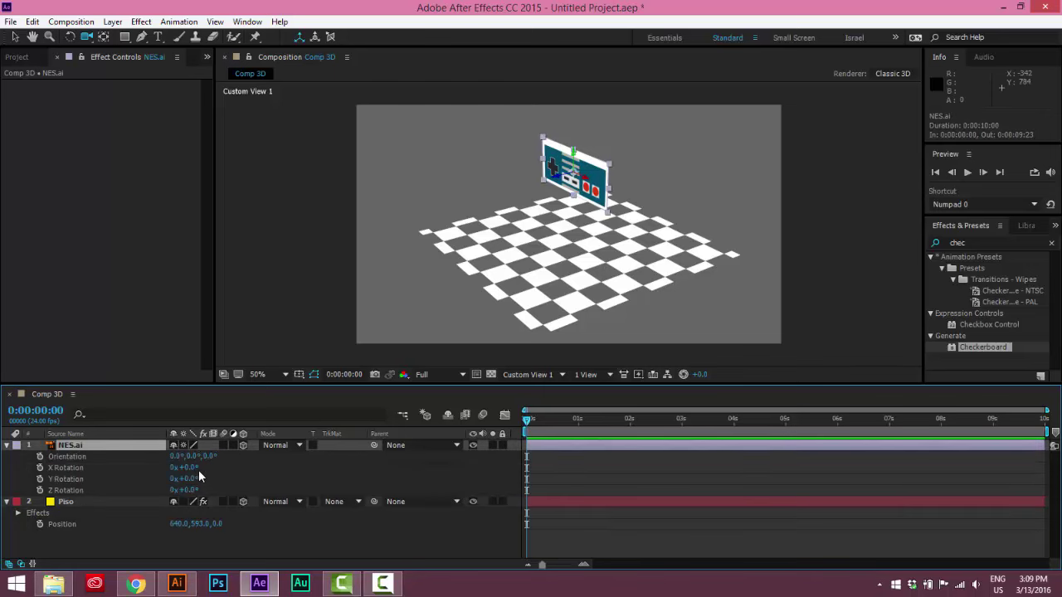
{"action": "left_click_drag", "start_coordinate": [189, 467], "coordinate": [187, 490]}
{"action": "key", "text": "ctrl+z"}
{"action": "key", "text": "ctrl+z"}
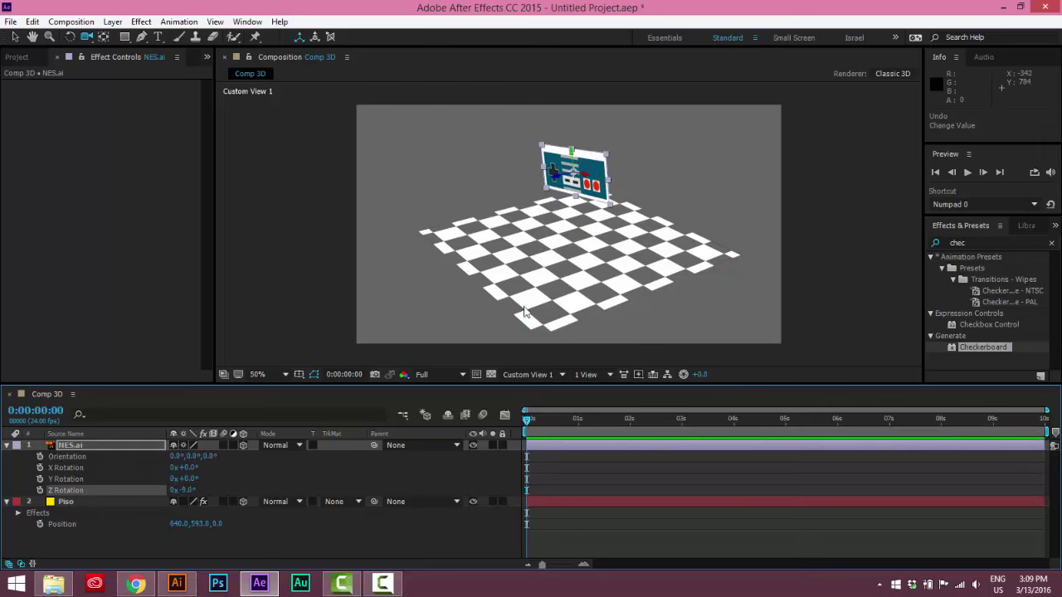
{"action": "key", "text": "ctrl+z"}
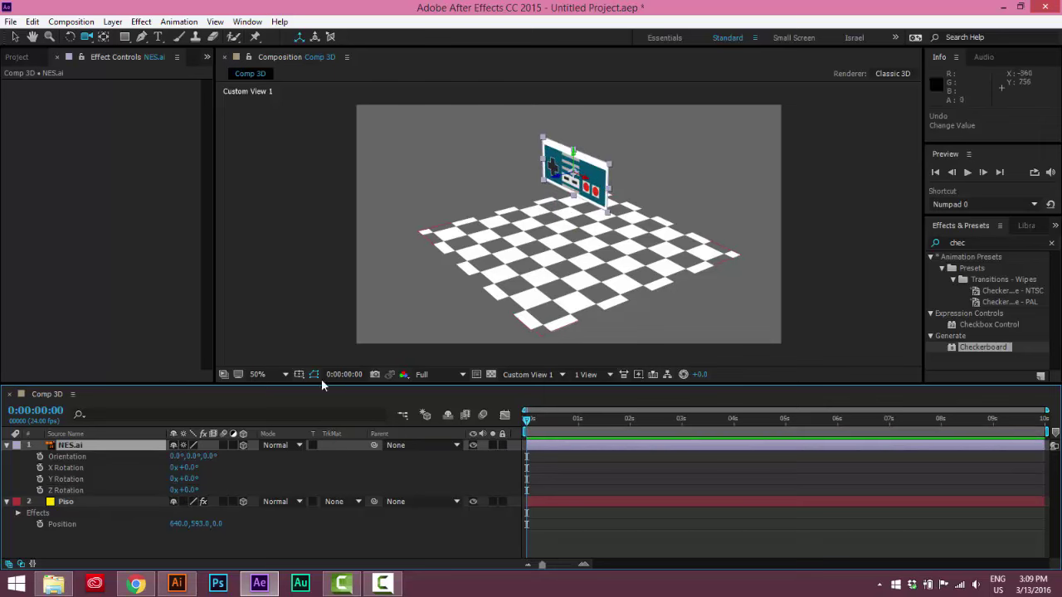
- Show NES.ai's Position alongside its rotation properties, try changing its Z position, undo it, and orbit to a more frontal view
{"action": "key", "text": "shift+p"}
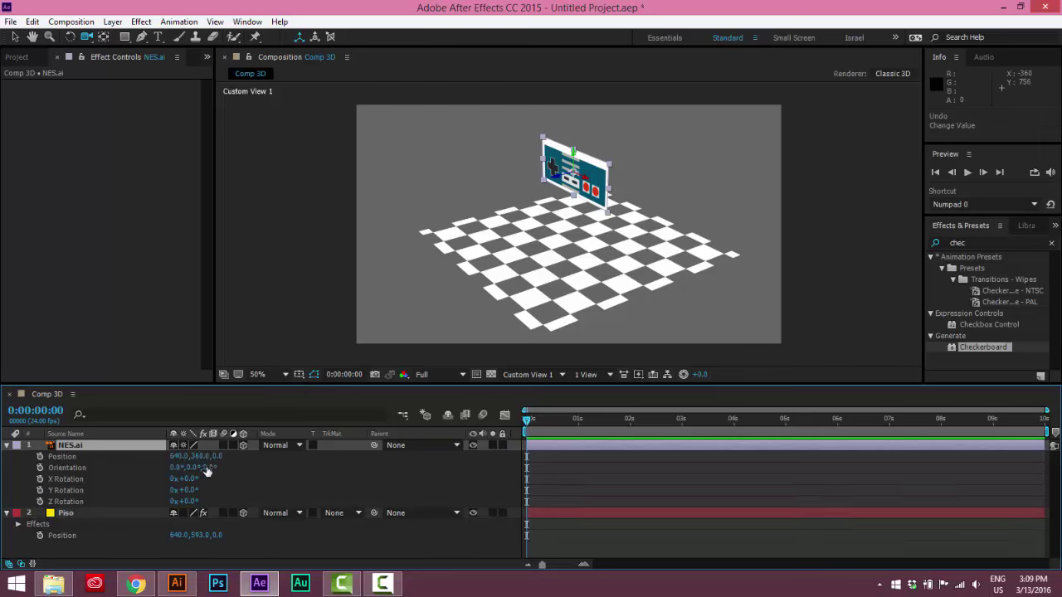
{"action": "left_click_drag", "start_coordinate": [216, 457], "coordinate": [448, 488]}
{"action": "key", "text": "ctrl+z"}
{"action": "left_click_drag", "start_coordinate": [566, 242], "coordinate": [515, 209]}
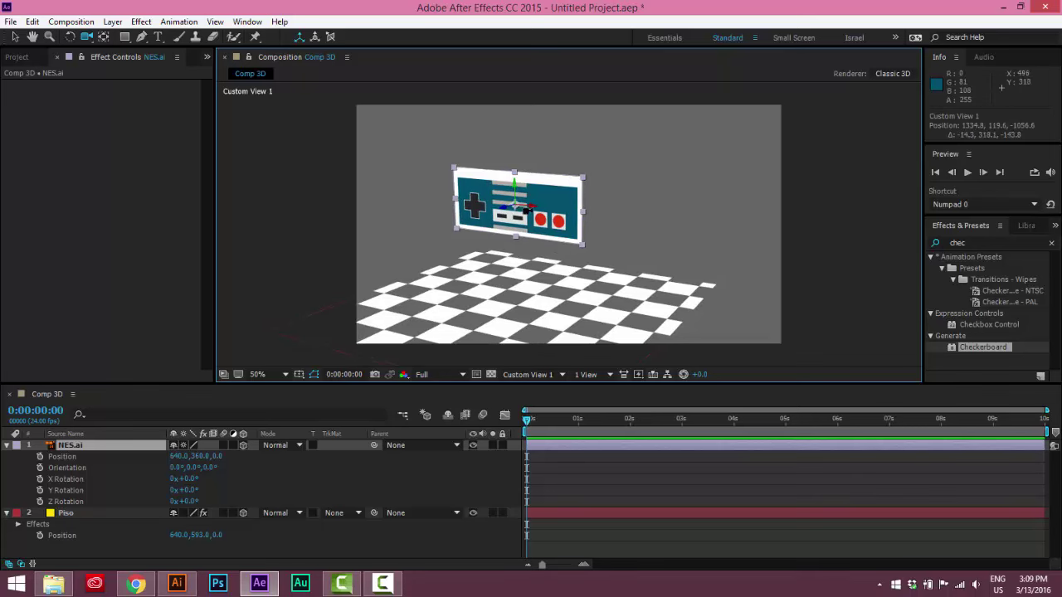
- Try rotating NES.ai 24° around Y and moving it along its own axis, and undo both changes
{"action": "key", "text": "v"}
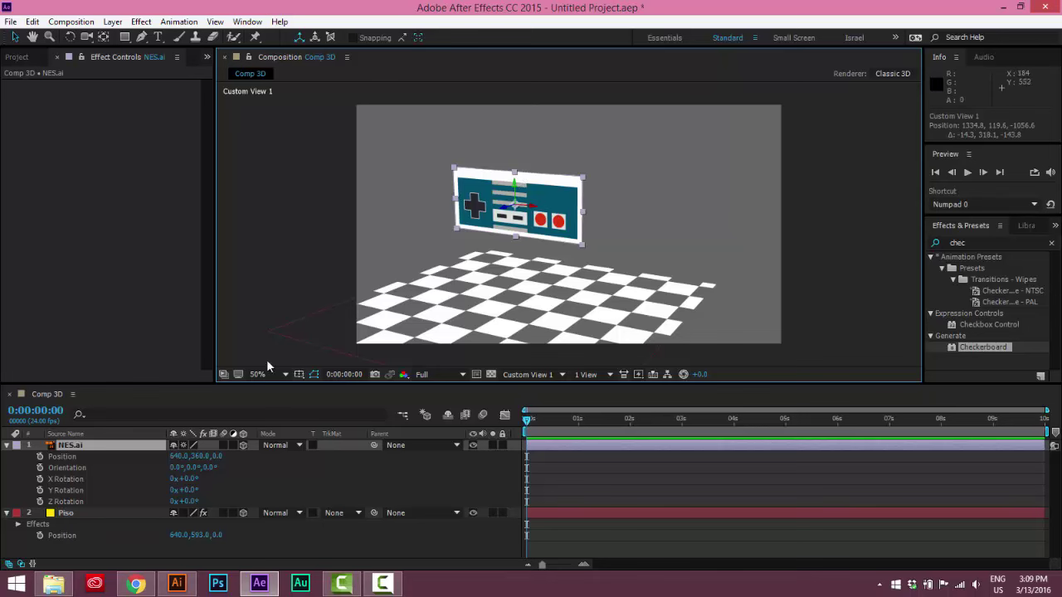
{"action": "key", "text": "u"}
{"action": "key", "text": "r"}
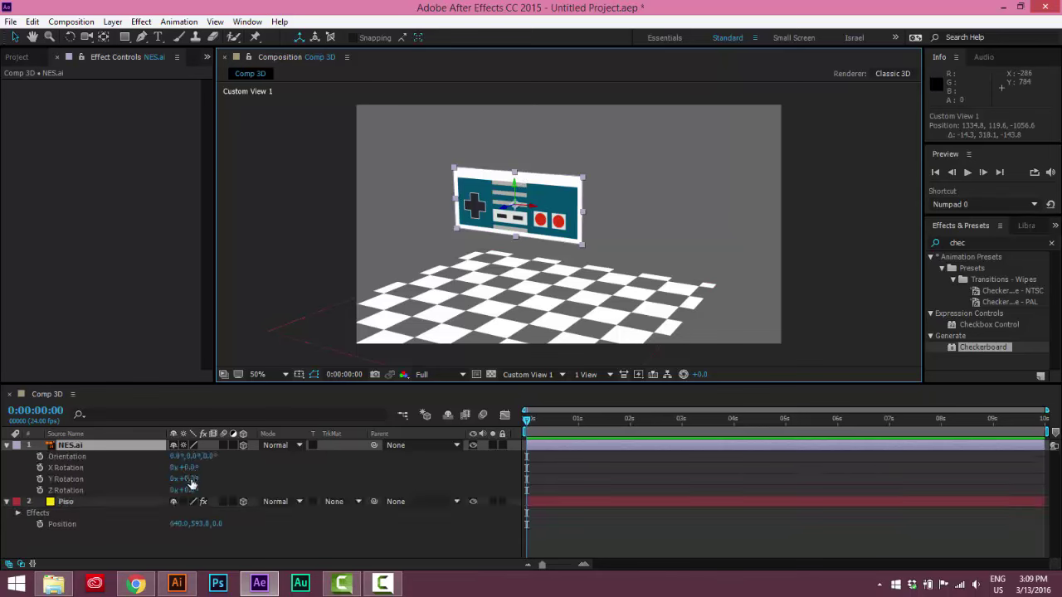
{"action": "mouse_move", "coordinate": [209, 479]}
{"action": "left_mouse_down"}
{"action": "mouse_move", "coordinate": [241, 477]}
{"action": "mouse_move", "coordinate": [150, 482]}
{"action": "mouse_move", "coordinate": [224, 478]}
{"action": "mouse_move", "coordinate": [197, 478]}
{"action": "left_mouse_up"}
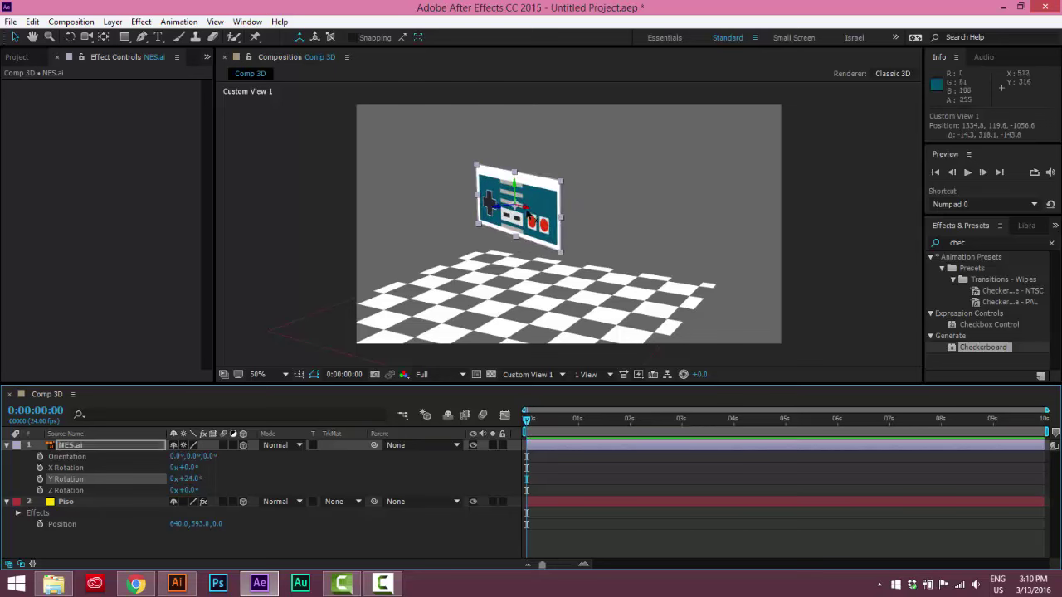
{"action": "left_click_drag", "start_coordinate": [528, 209], "coordinate": [578, 262]}
{"action": "key", "text": "ctrl+z"}
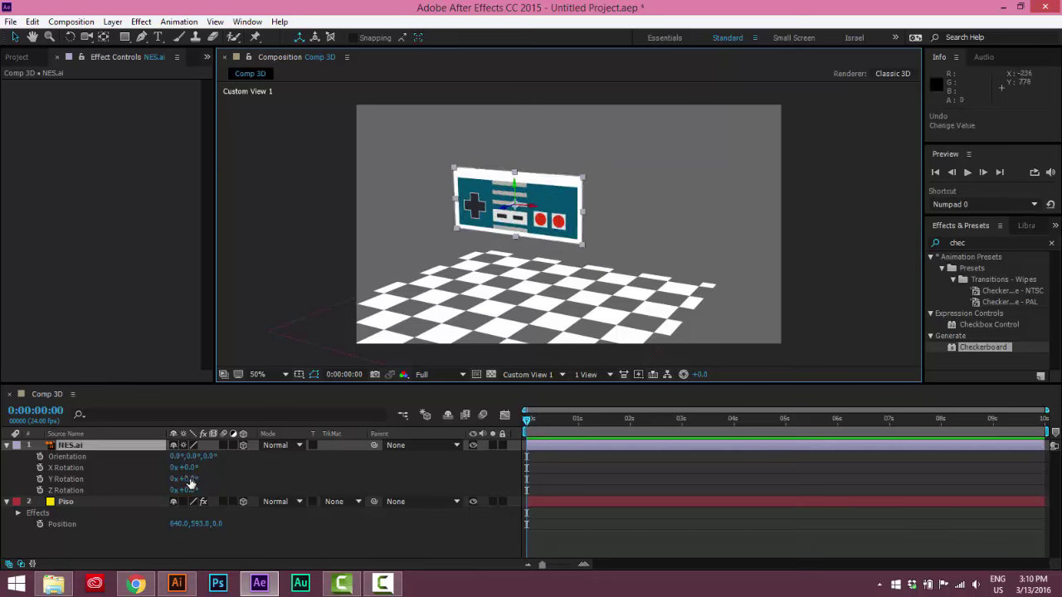
- Set NES.ai's Y Rotation to 26° and orbit the custom view around the controller
{"action": "mouse_move", "coordinate": [187, 479]}
{"action": "left_mouse_down"}
{"action": "mouse_move", "coordinate": [166, 479]}
{"action": "mouse_move", "coordinate": [205, 473]}
{"action": "left_mouse_up"}
{"action": "left_click_drag", "start_coordinate": [496, 241], "coordinate": [581, 213]}
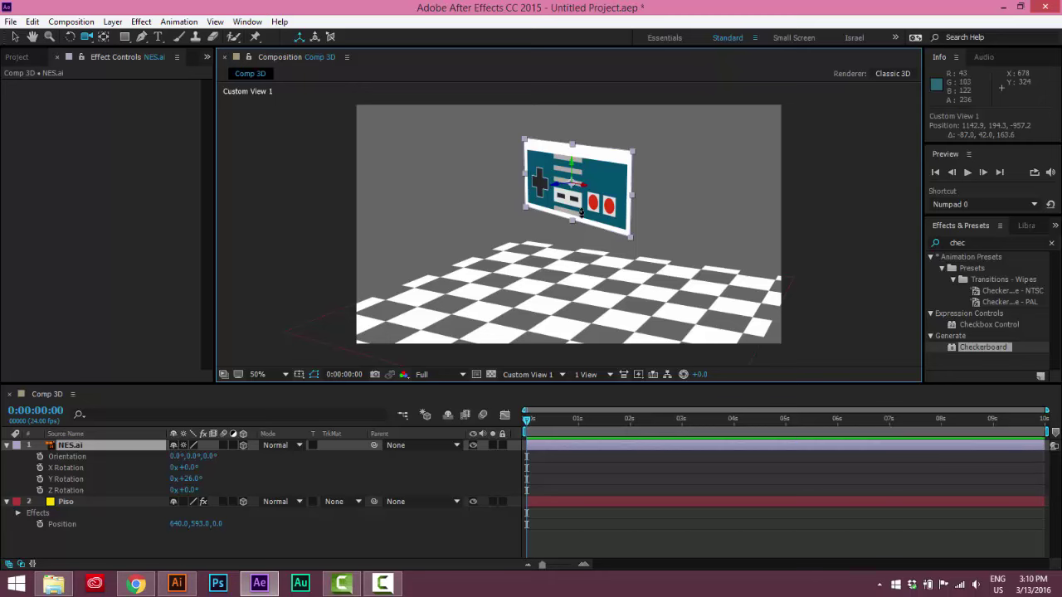
{"action": "scroll", "coordinate": [581, 213], "scroll_direction": "up", "scroll_amount": 2}
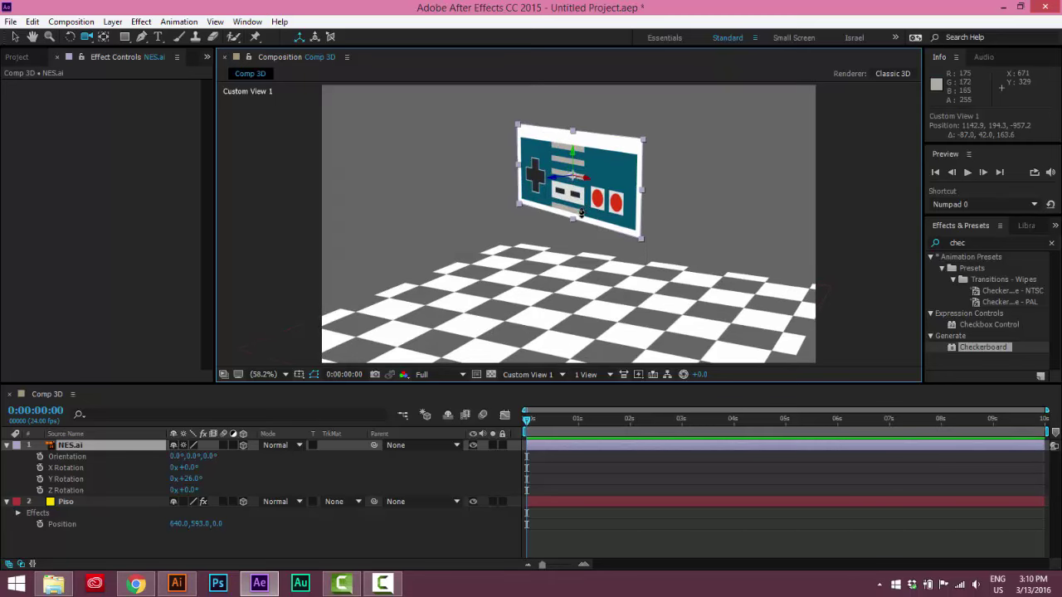
- Switch to World Axis Mode and back to Local Axis Mode, then try a further Y rotation of NES.ai and undo it
{"action": "left_click", "coordinate": [312, 42]}
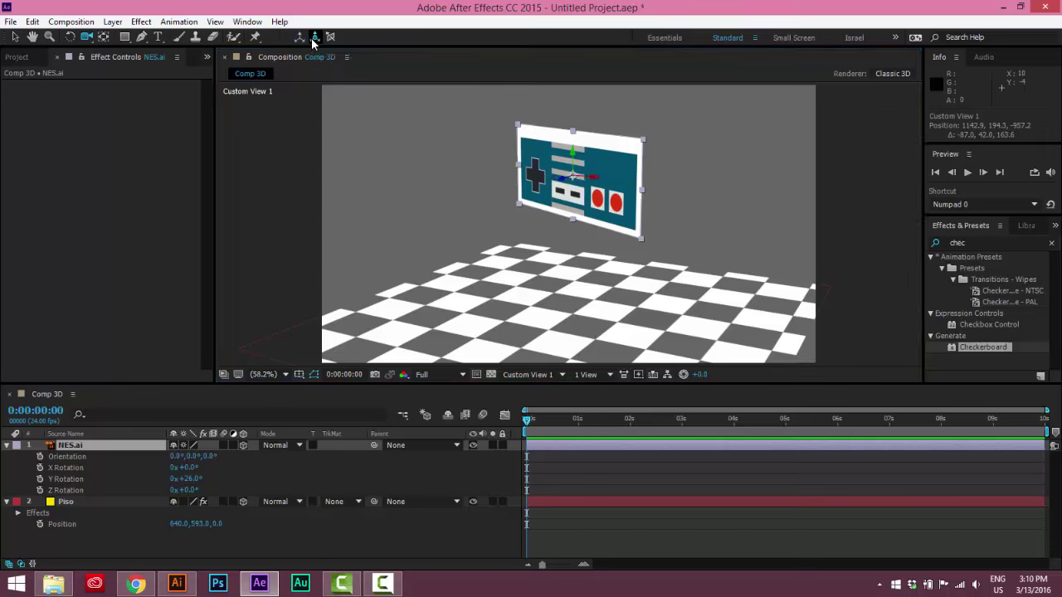
{"action": "scroll", "coordinate": [469, 238], "scroll_direction": "down", "scroll_amount": 2}
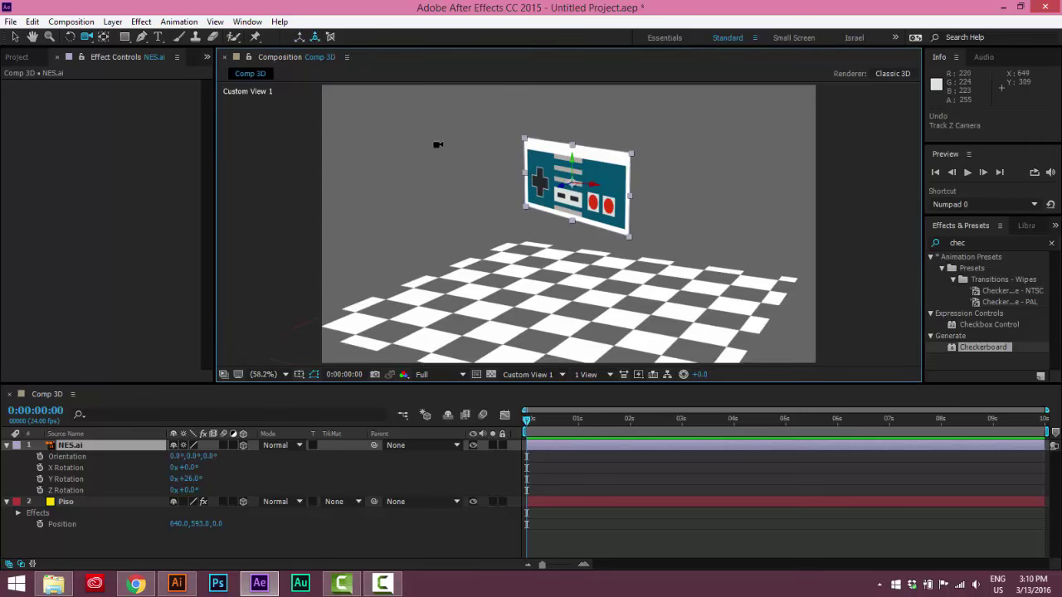
{"action": "left_click", "coordinate": [300, 37]}
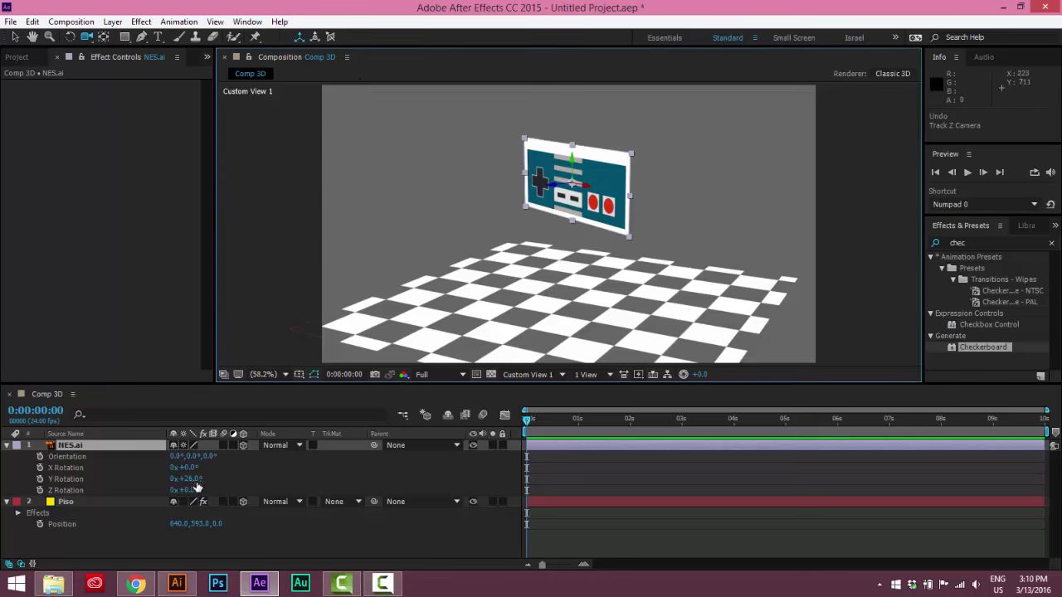
{"action": "left_click_drag", "start_coordinate": [192, 480], "coordinate": [365, 479]}
{"action": "key", "text": "ctrl+z"}
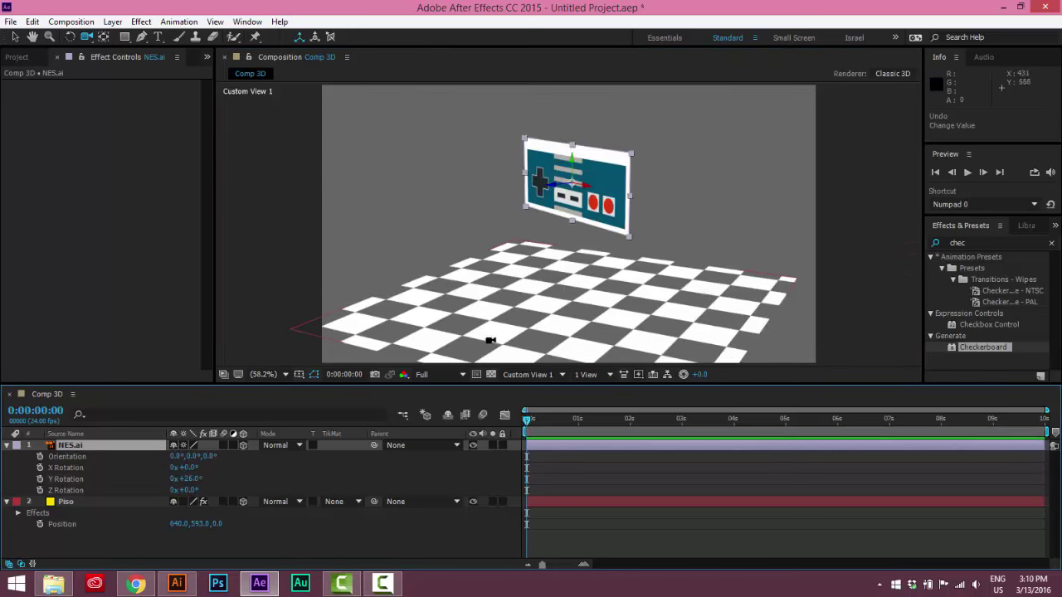
- Reselect the NES.ai controller and set its Y Rotation to 45°
{"action": "key", "text": "F2"}
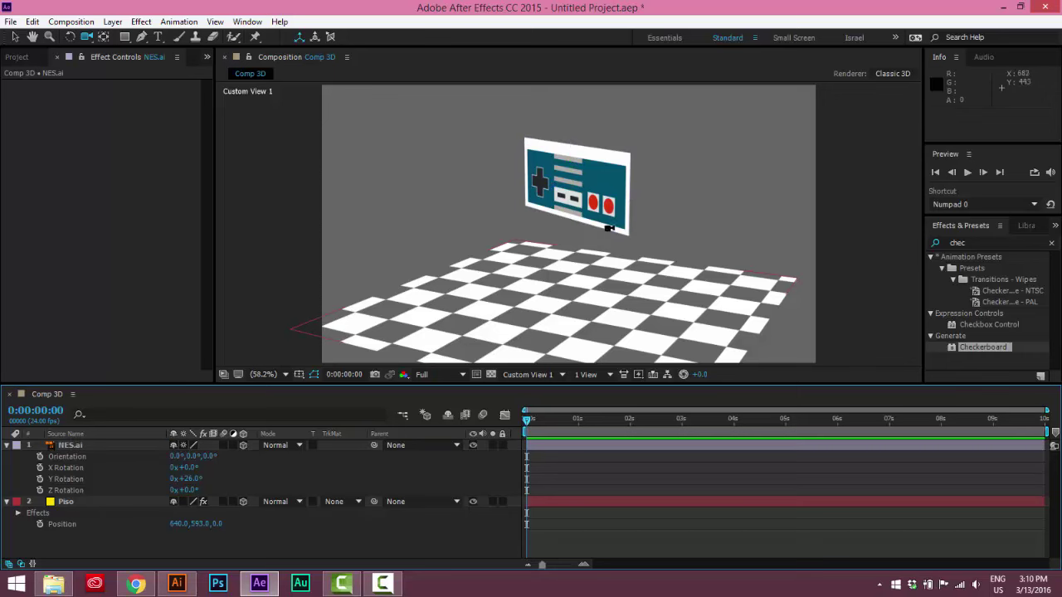
{"action": "left_click", "coordinate": [617, 176]}
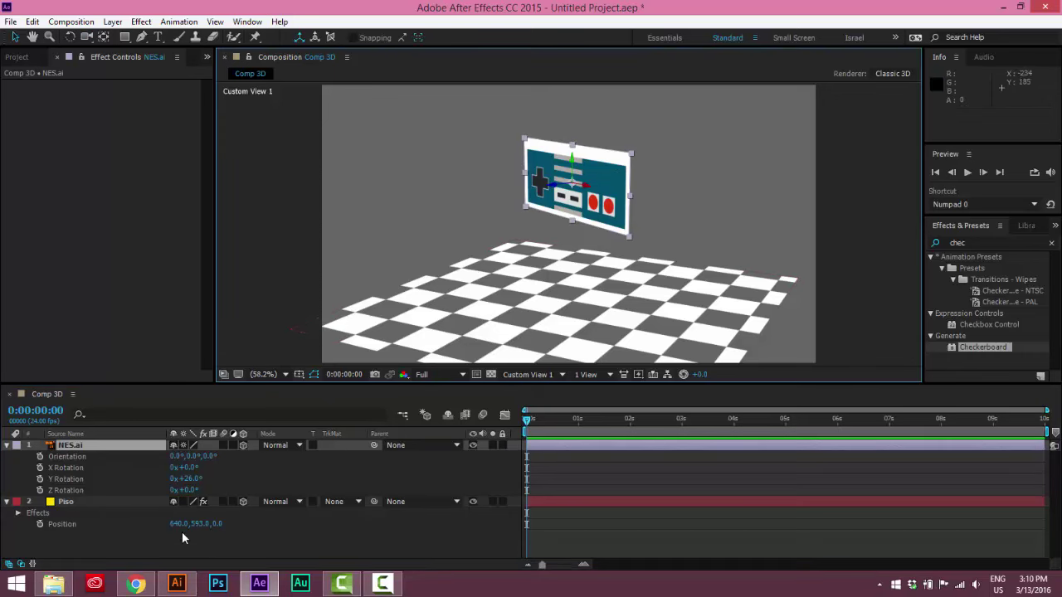
{"action": "mouse_move", "coordinate": [191, 483]}
{"action": "left_mouse_down"}
{"action": "mouse_move", "coordinate": [224, 483]}
{"action": "mouse_move", "coordinate": [209, 483]}
{"action": "left_mouse_up"}
{"action": "left_click", "coordinate": [121, 446]}
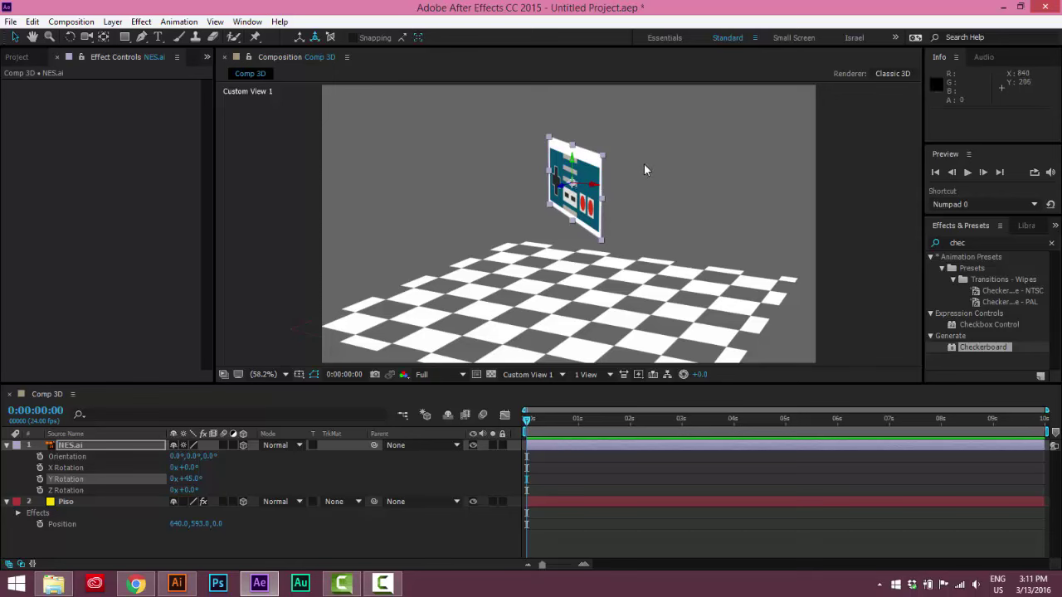
- Try moving the controller in depth and along the world X axis in World Axis Mode, undoing each move
{"action": "left_click_drag", "start_coordinate": [563, 190], "coordinate": [682, 139]}
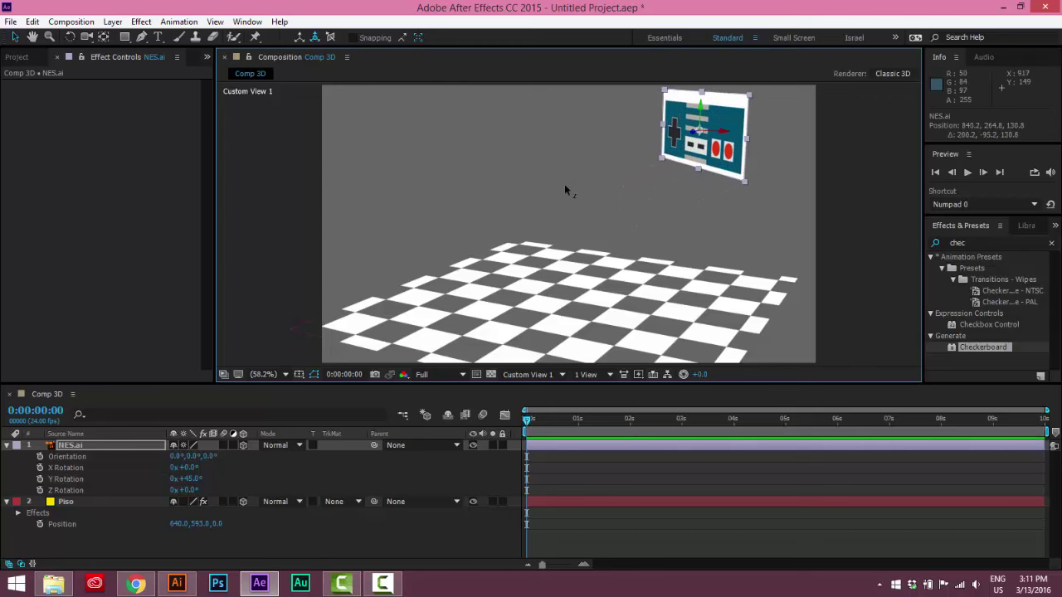
{"action": "key", "text": "ctrl+z"}
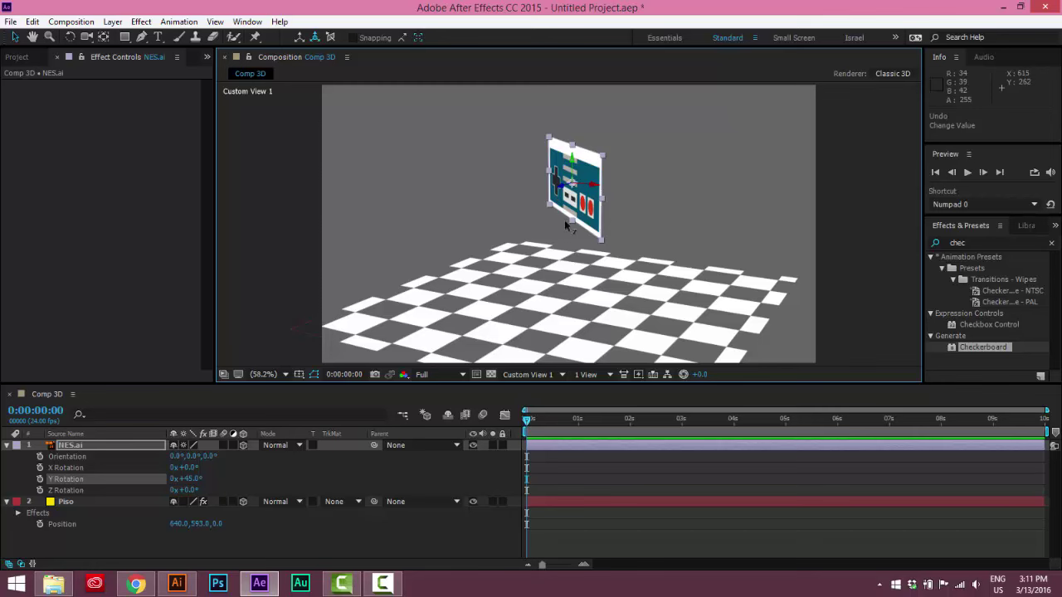
{"action": "left_click_drag", "start_coordinate": [558, 184], "coordinate": [383, 197]}
{"action": "key", "text": "ctrl+z"}
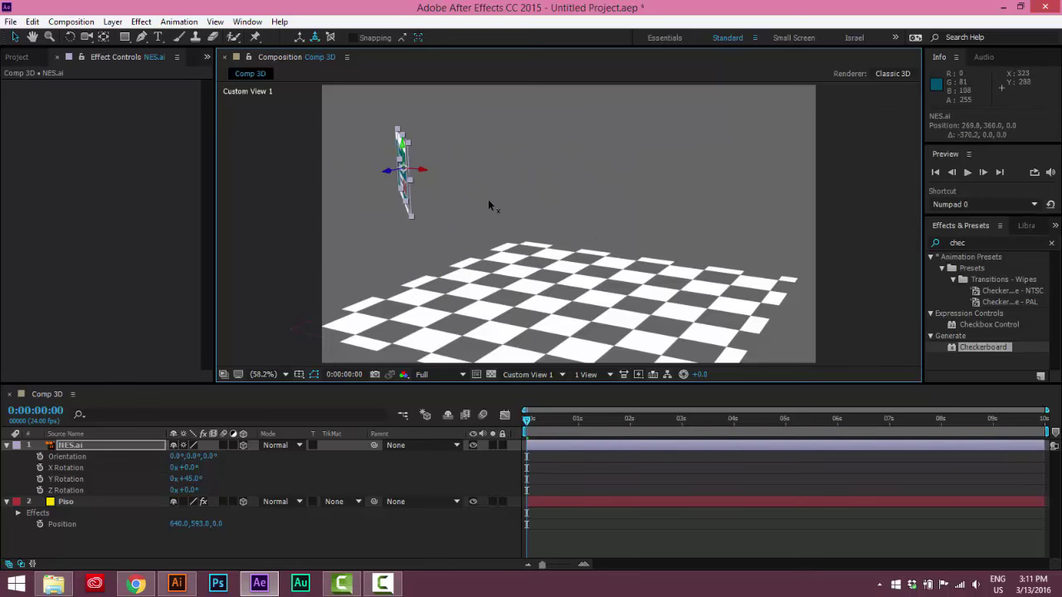
{"action": "key", "text": "ctrl+z"}
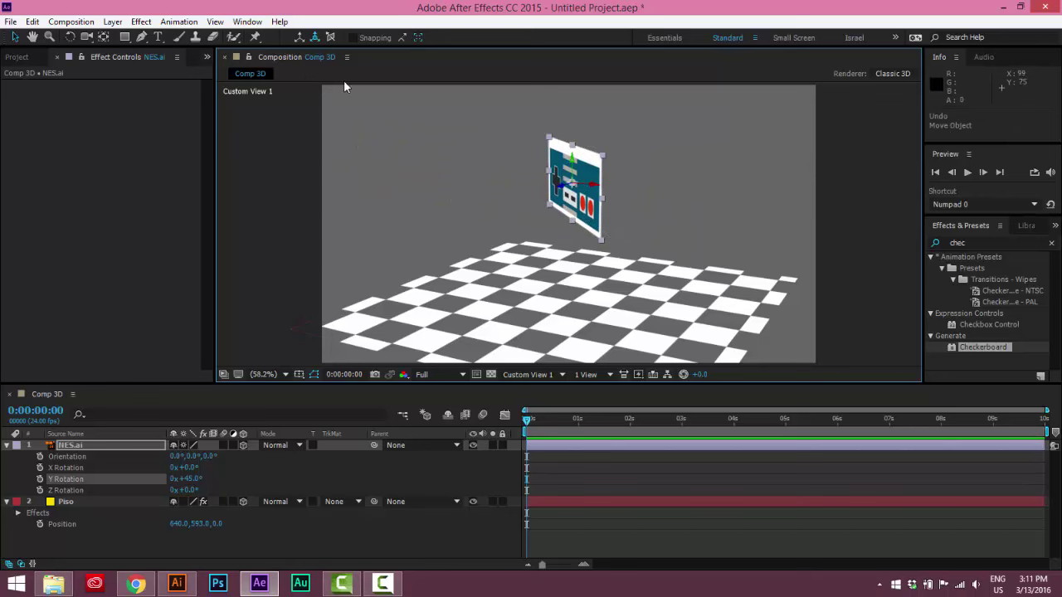
- Switch to View Axis Mode, orbit the view, try moving the controller sideways along the view's X axis, and undo the move
{"action": "left_click", "coordinate": [331, 38]}
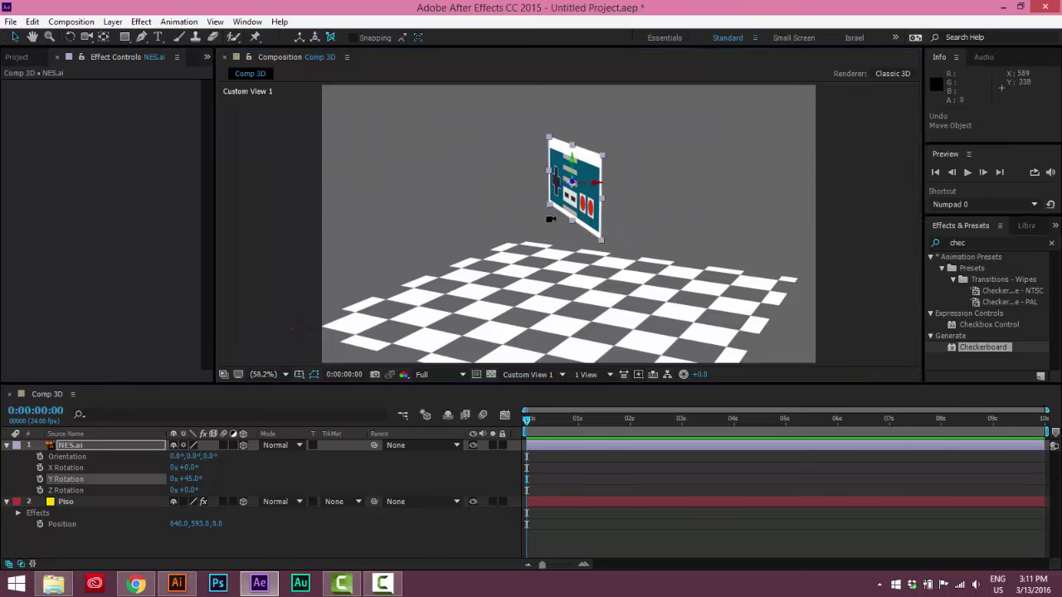
{"action": "key", "text": "c"}
{"action": "left_click_drag", "start_coordinate": [550, 219], "coordinate": [575, 206]}
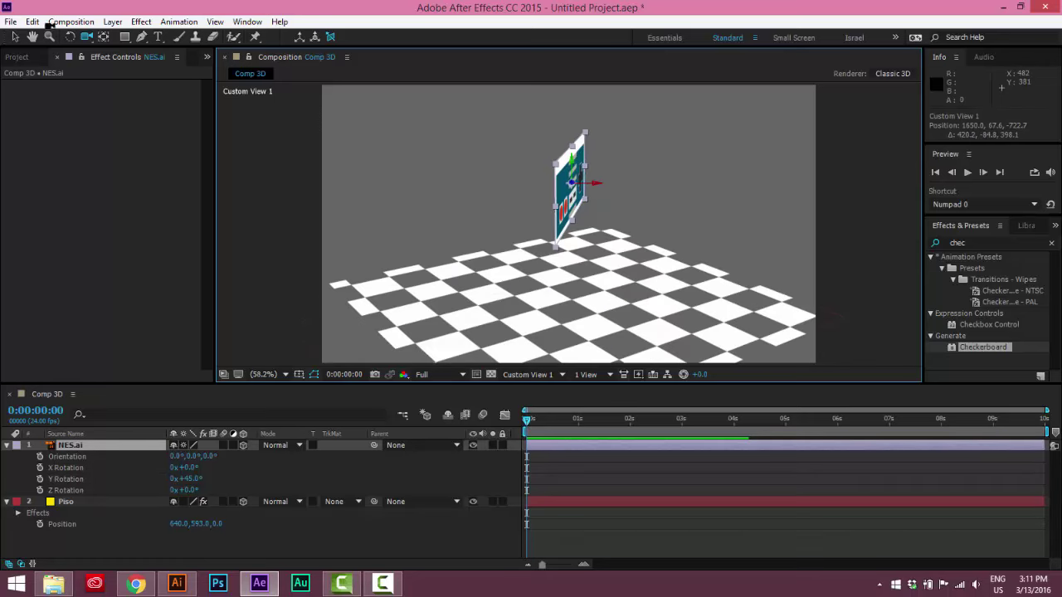
{"action": "left_click", "coordinate": [15, 37]}
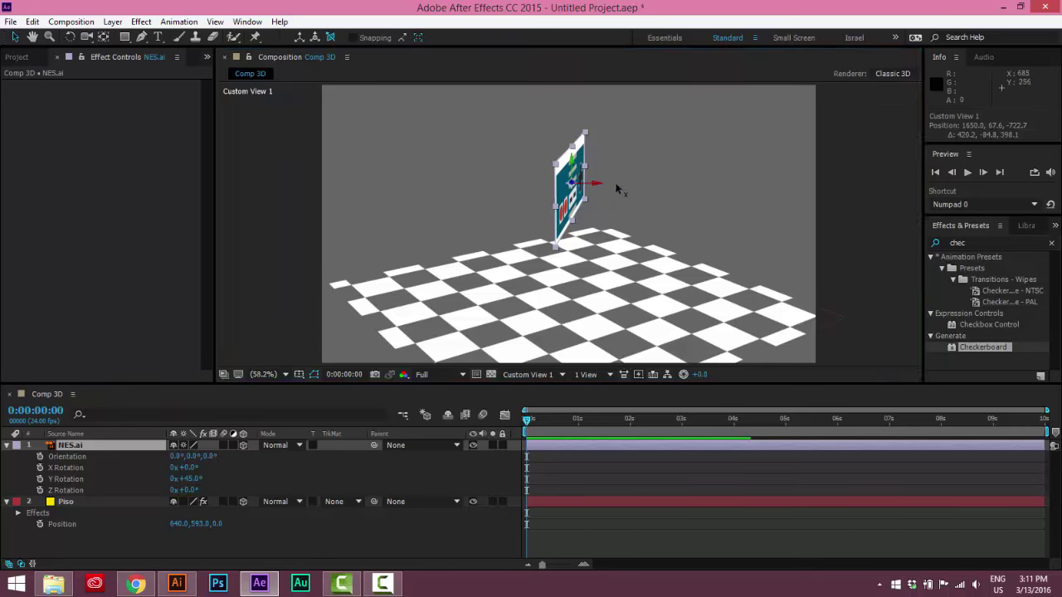
{"action": "left_click_drag", "start_coordinate": [616, 190], "coordinate": [784, 191]}
{"action": "key", "text": "ctrl+z"}
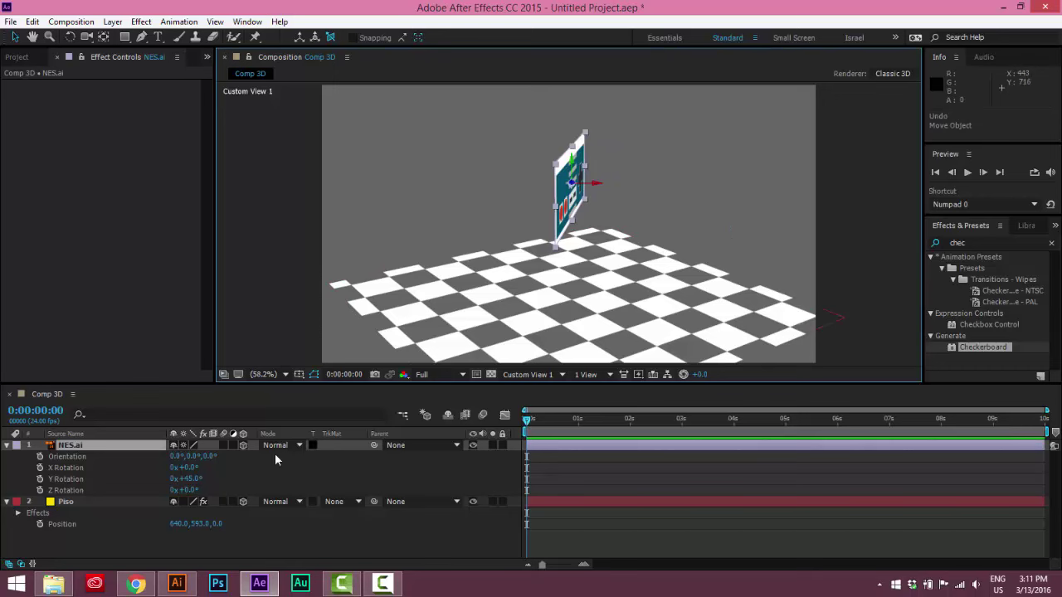
- Return to Local Axis Mode and reset NES.ai's Y Rotation to 0°
{"action": "left_click", "coordinate": [298, 37]}
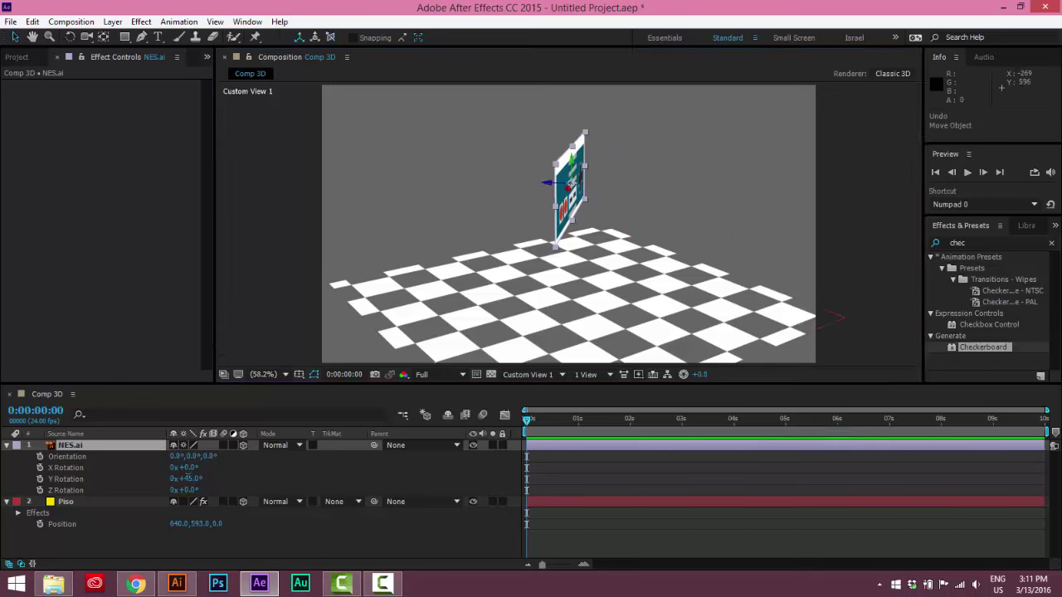
{"action": "left_click", "coordinate": [190, 480]}
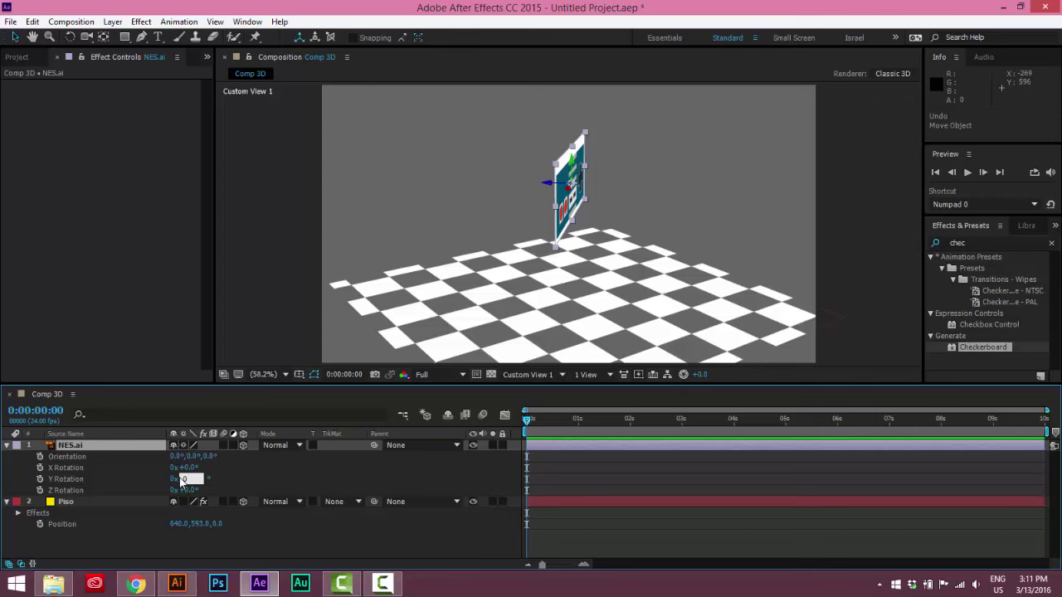
{"action": "key", "text": "Return"}
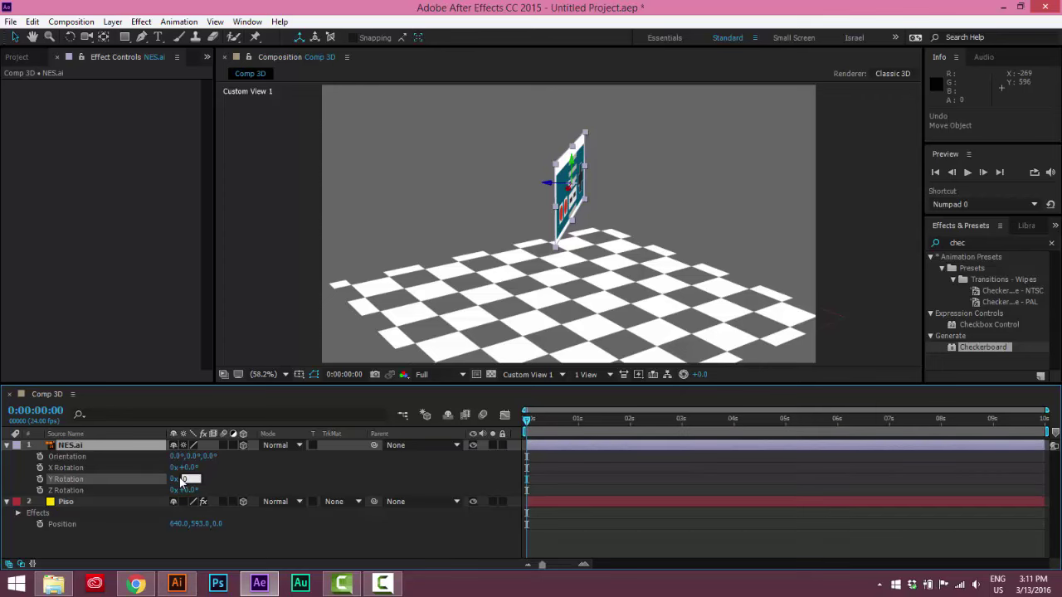
{"action": "key", "text": "Return"}
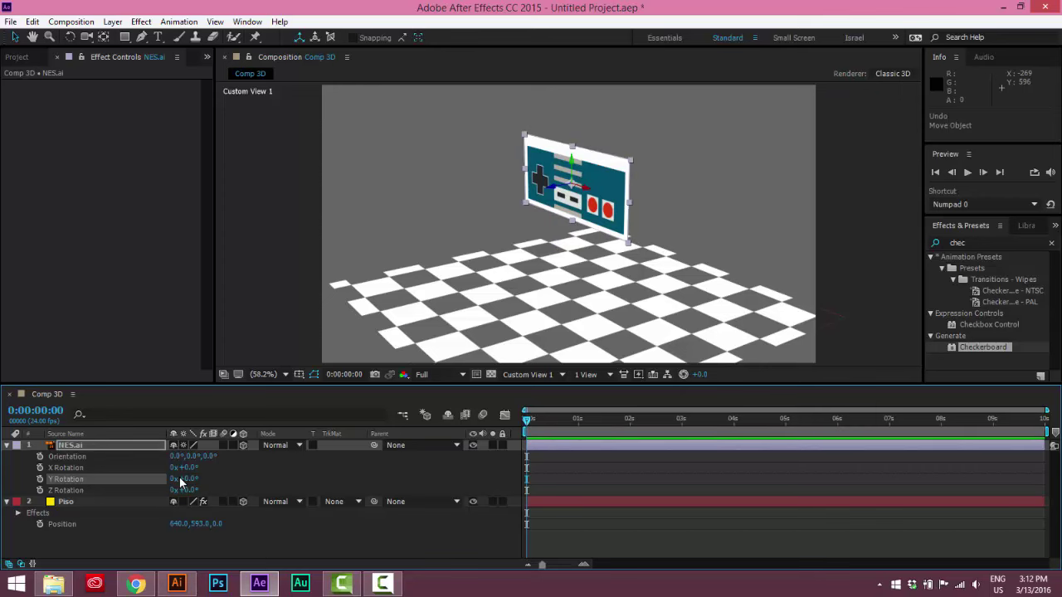
- Switch the composition's 3D view to Active Camera
{"action": "key", "text": "shift+F2"}
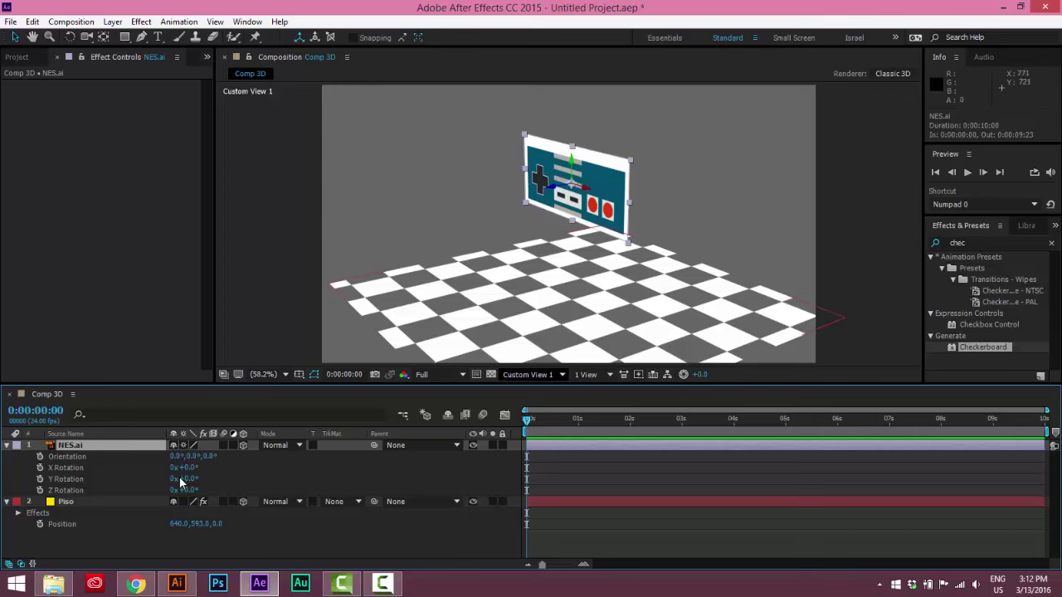
{"action": "left_click", "coordinate": [531, 374]}
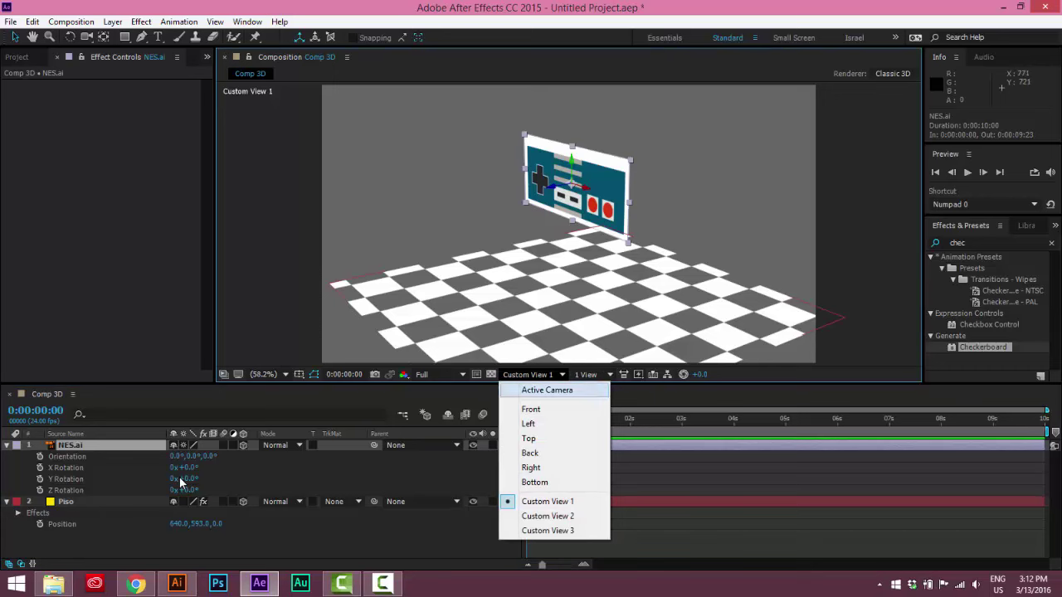
{"action": "key", "text": "Return"}
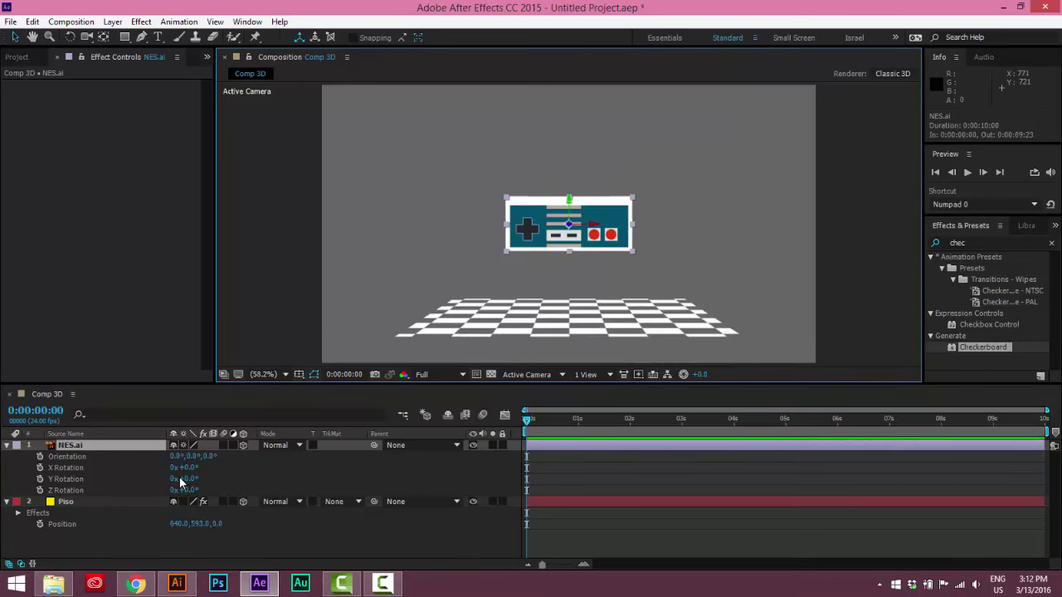
- Open the settings for a new camera in Comp 3D
{"action": "key", "text": "alt+l"}
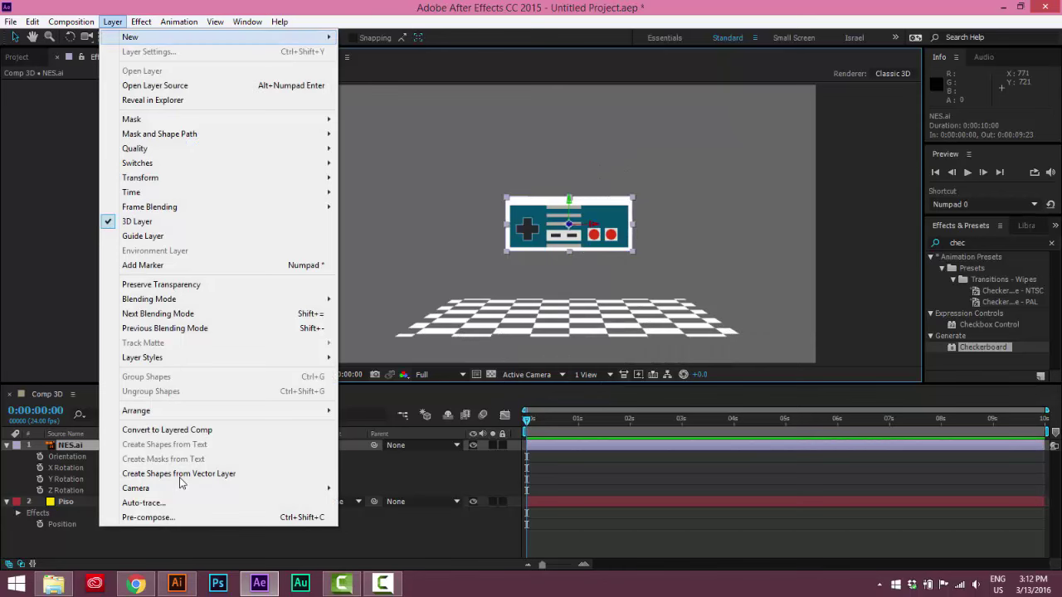
{"action": "key", "text": "Right"}
{"action": "key", "text": "Down"}
{"action": "key", "text": "Down"}
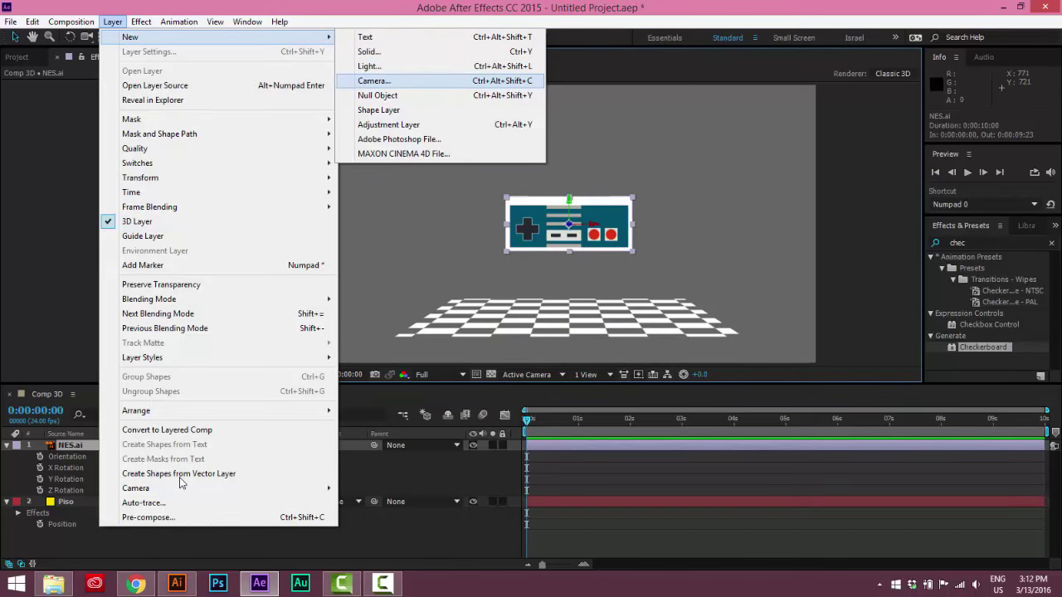
{"action": "key", "text": "Return"}
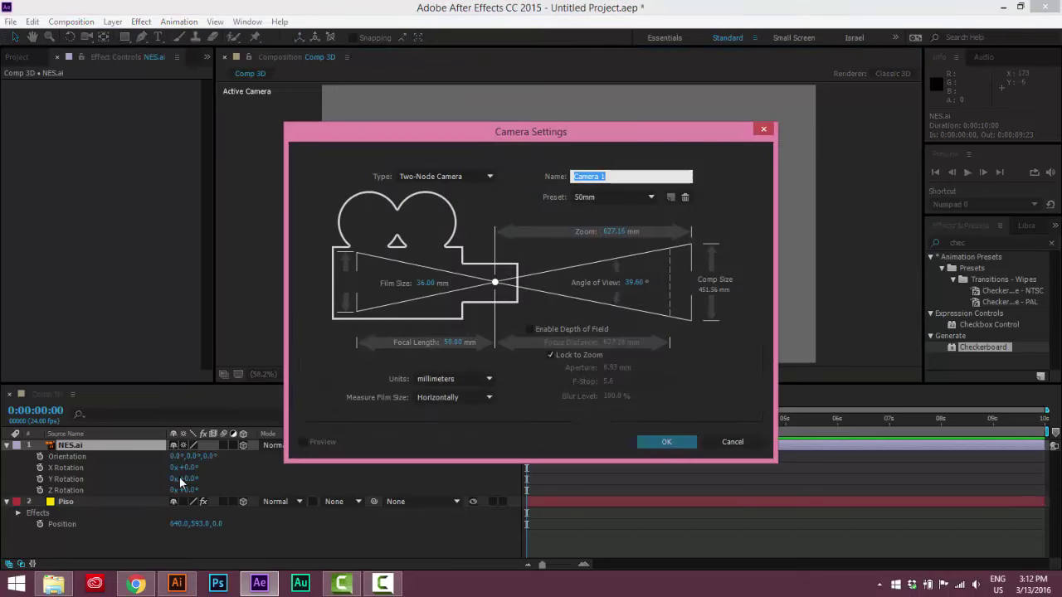
- Examine the lens presets available for the new camera around 50mm, without choosing one
{"action": "key", "text": "Tab"}
{"action": "key", "text": "alt+Down"}
{"action": "key", "text": "Up"}
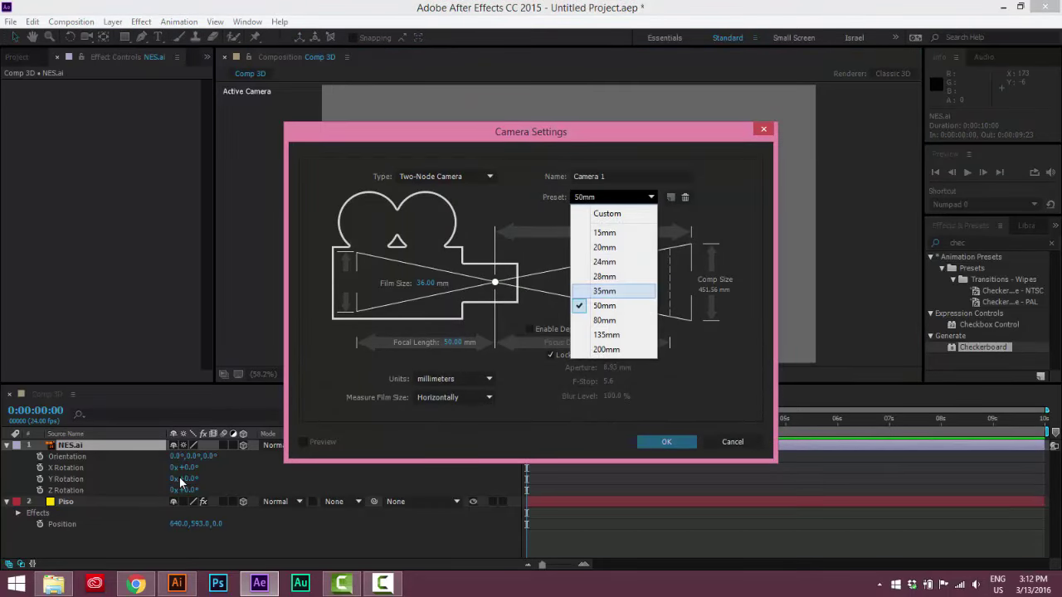
{"action": "key", "text": "Down"}
{"action": "key", "text": "Down"}
{"action": "key", "text": "Up"}
{"action": "key", "text": "Up"}
{"action": "key", "text": "Up"}
{"action": "key", "text": "Down"}
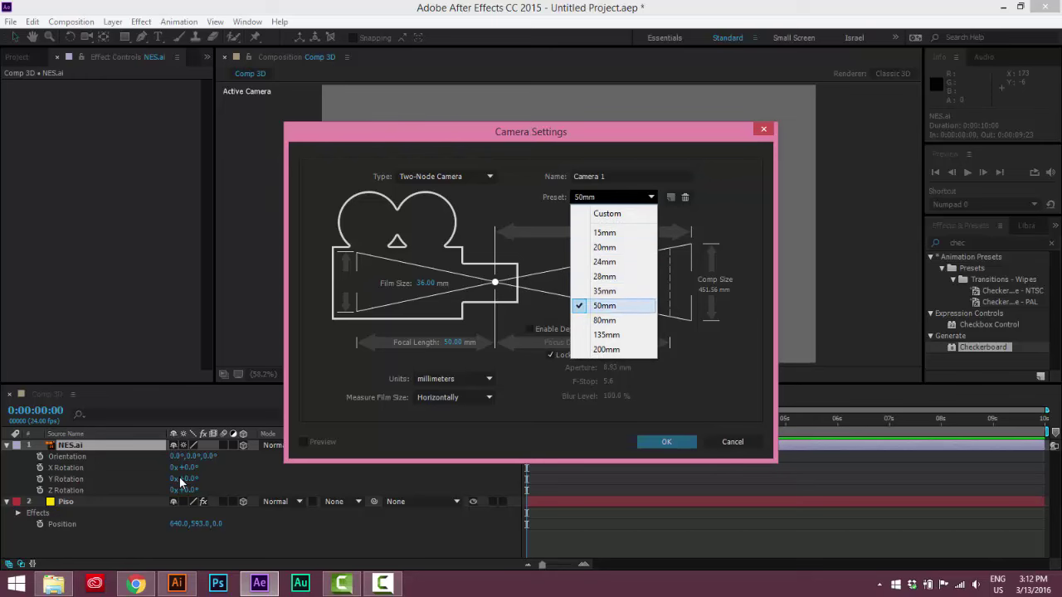
{"action": "key", "text": "Up"}
{"action": "key", "text": "Up"}
{"action": "key", "text": "Up"}
{"action": "key", "text": "Down"}
{"action": "key", "text": "Down"}
{"action": "key", "text": "Down"}
{"action": "key", "text": "Up"}
{"action": "key", "text": "Up"}
{"action": "key", "text": "Escape"}
- Move the camera settings aside to uncover the composition and create the two-node Camera 1 with the 15mm preset
{"action": "mouse_move", "coordinate": [531, 131]}
{"action": "left_mouse_down"}
{"action": "mouse_move", "coordinate": [181, 109]}
{"action": "mouse_move", "coordinate": [226, 112]}
{"action": "left_mouse_up"}
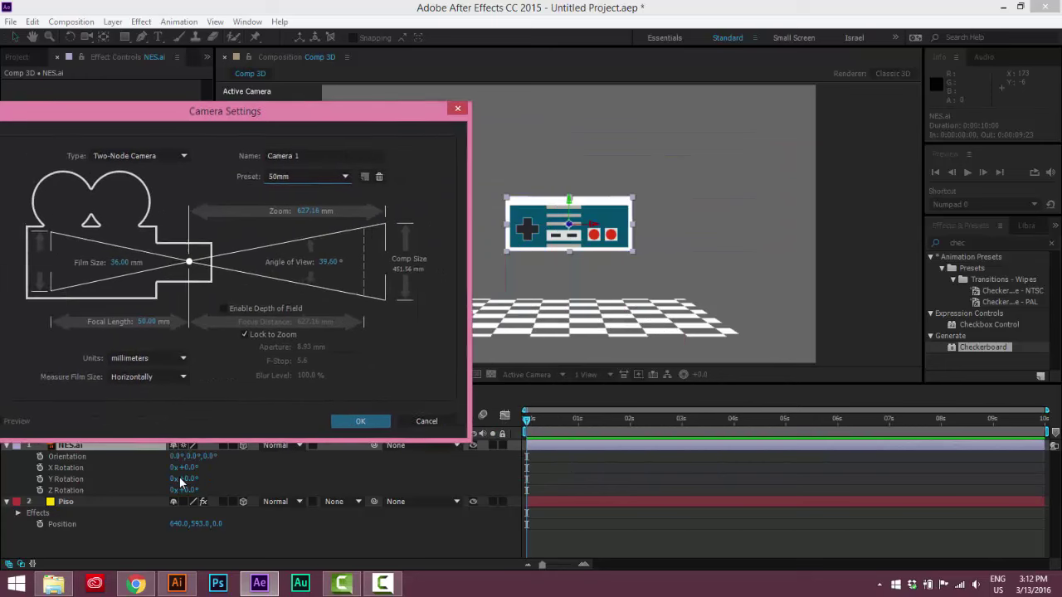
{"action": "left_click", "coordinate": [308, 177]}
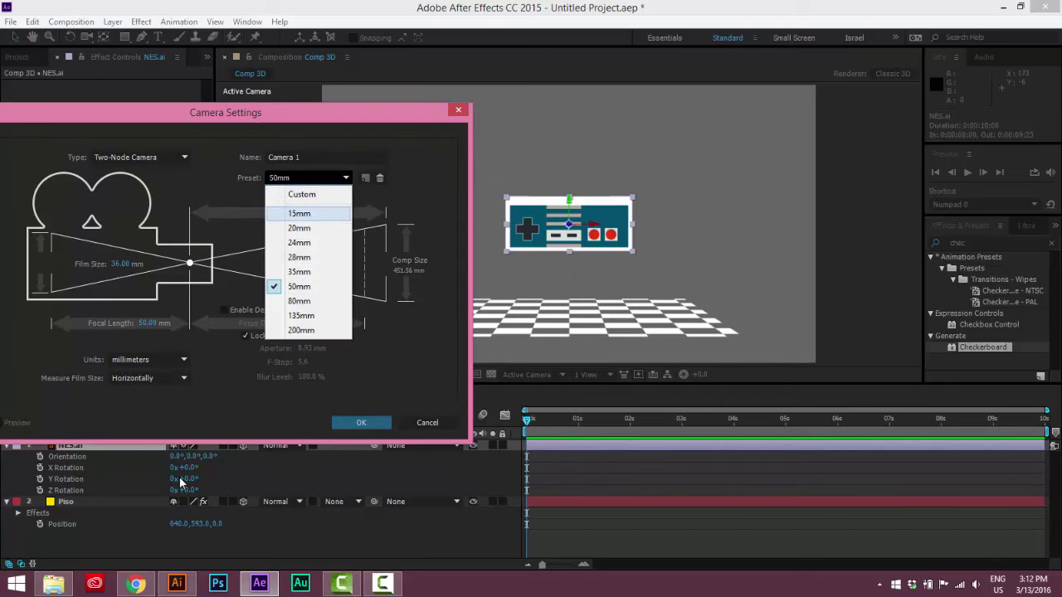
{"action": "key", "text": "Escape"}
{"action": "key", "text": "Return"}
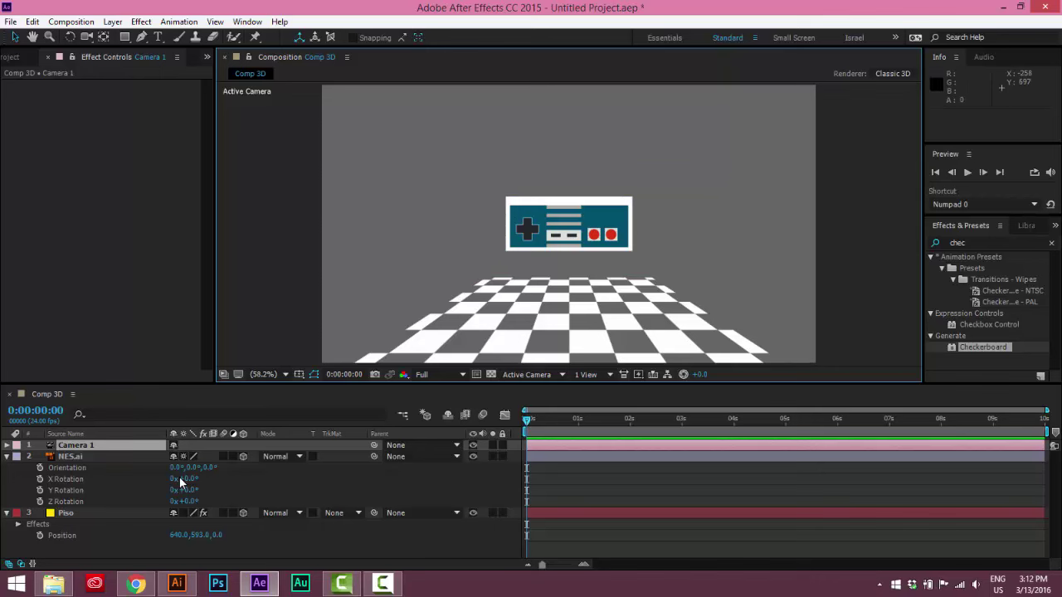
- Try rotating the NES.ai controller on its Y axis to about -67°, and undo the rotation
{"action": "key", "text": "ctrl+Down"}
{"action": "left_click_drag", "start_coordinate": [181, 490], "coordinate": [127, 489]}
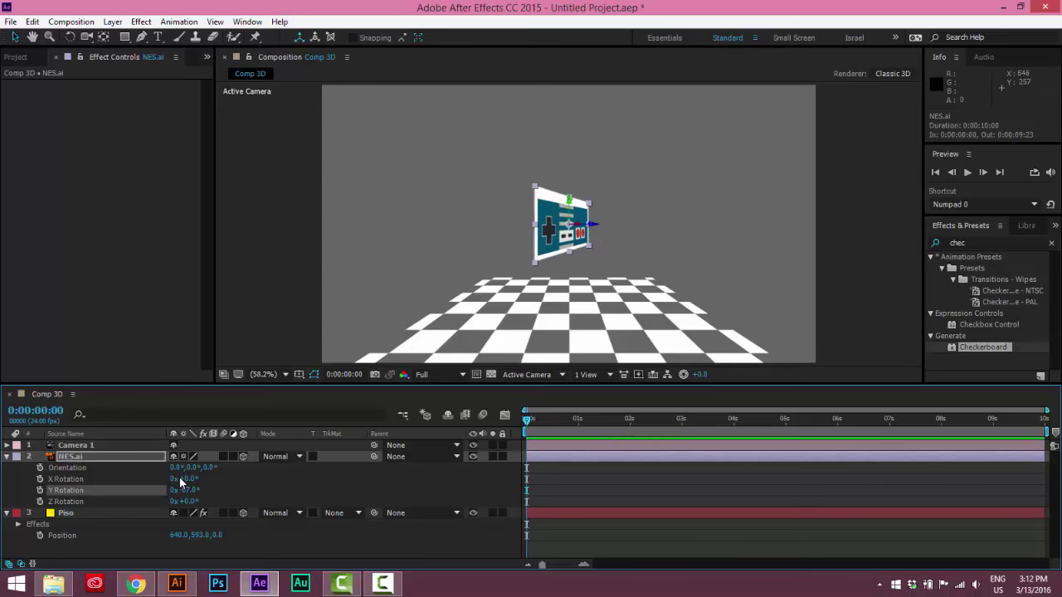
{"action": "key", "text": "ctrl+z"}
- Reopen Camera 1's settings, compare the longer lens presets, and change its preset to 50mm
{"action": "key", "text": "ctrl+Up"}
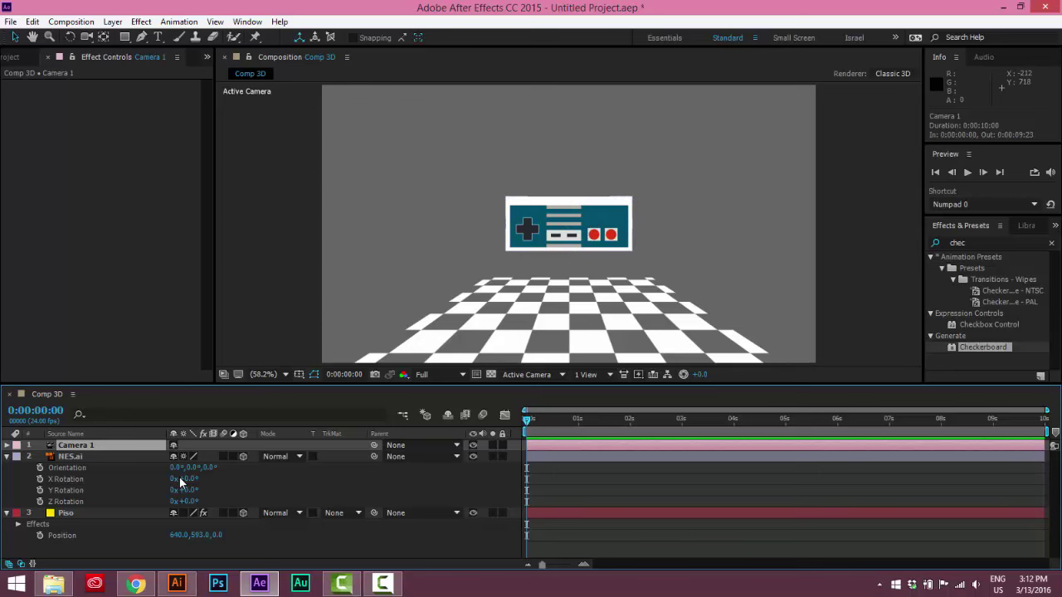
{"action": "key", "text": "ctrl+shift+y"}
{"action": "key", "text": "Tab"}
{"action": "key", "text": "alt+Down"}
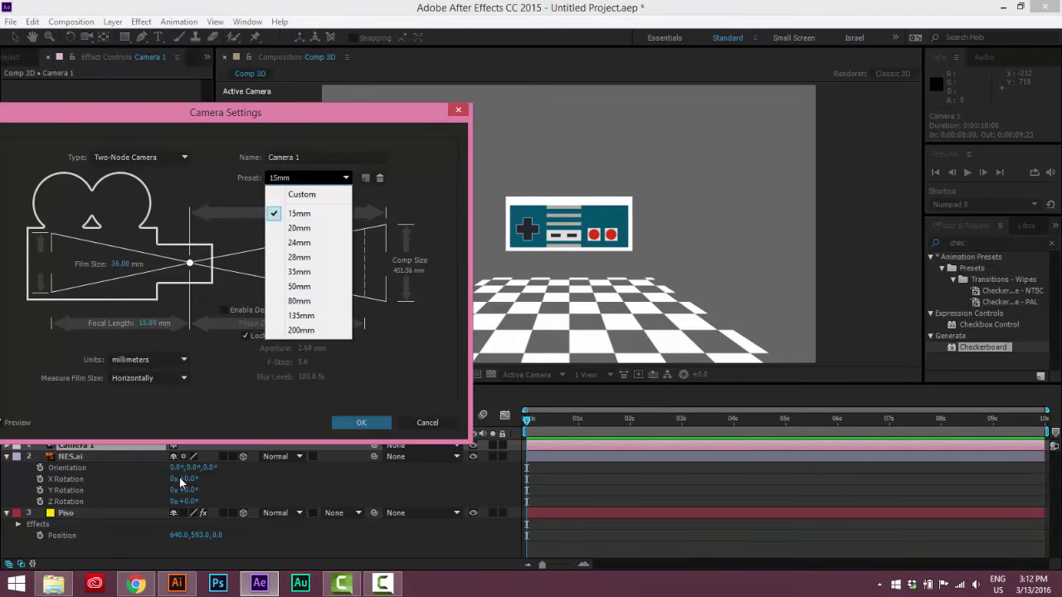
{"action": "key", "text": "Down"}
{"action": "key", "text": "Down"}
{"action": "key", "text": "End"}
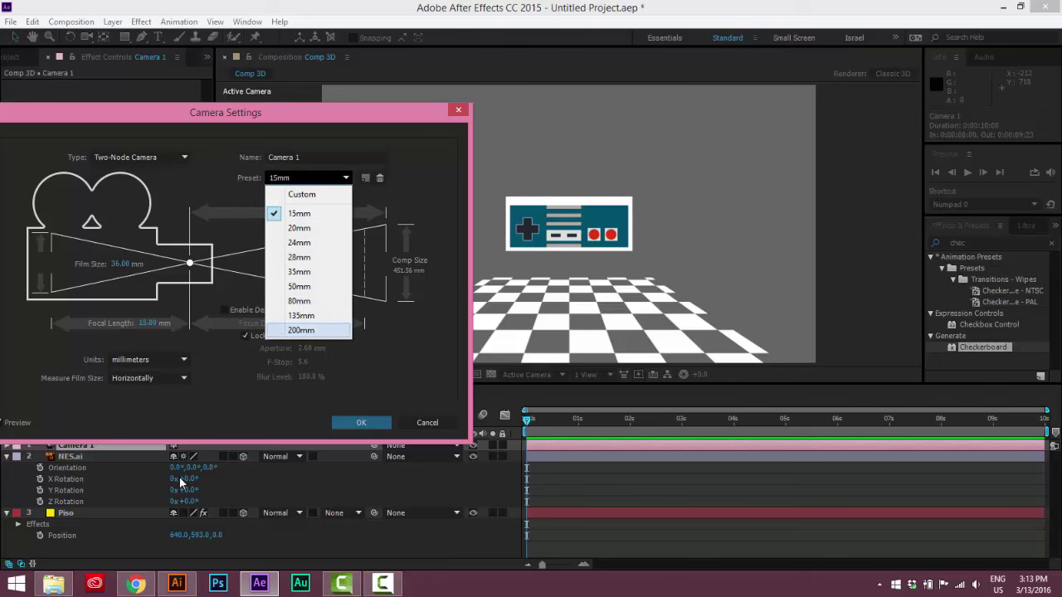
{"action": "key", "text": "Up"}
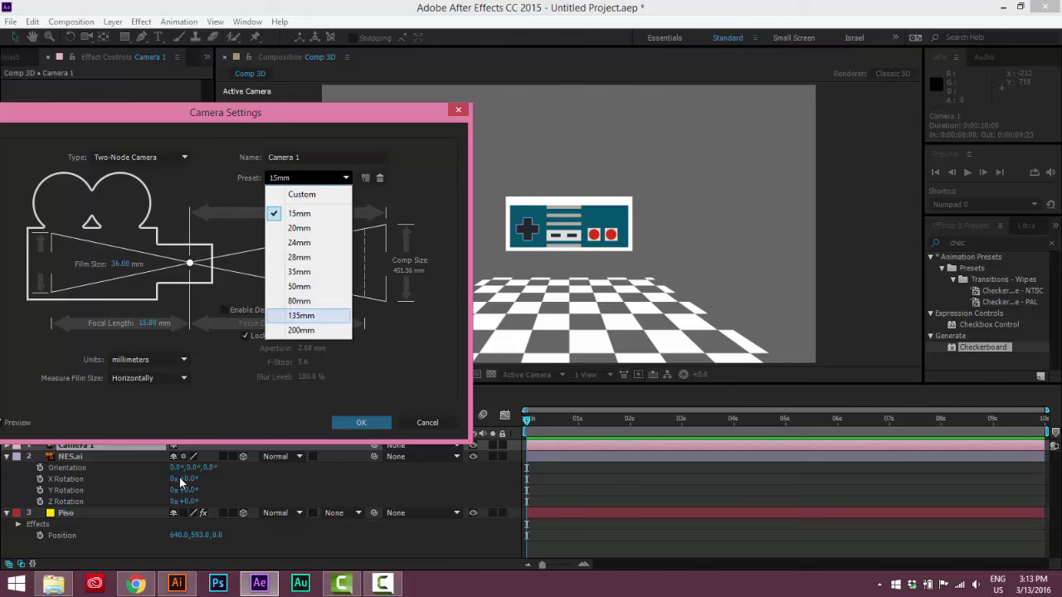
{"action": "key", "text": "Up"}
{"action": "key", "text": "Up"}
{"action": "key", "text": "End"}
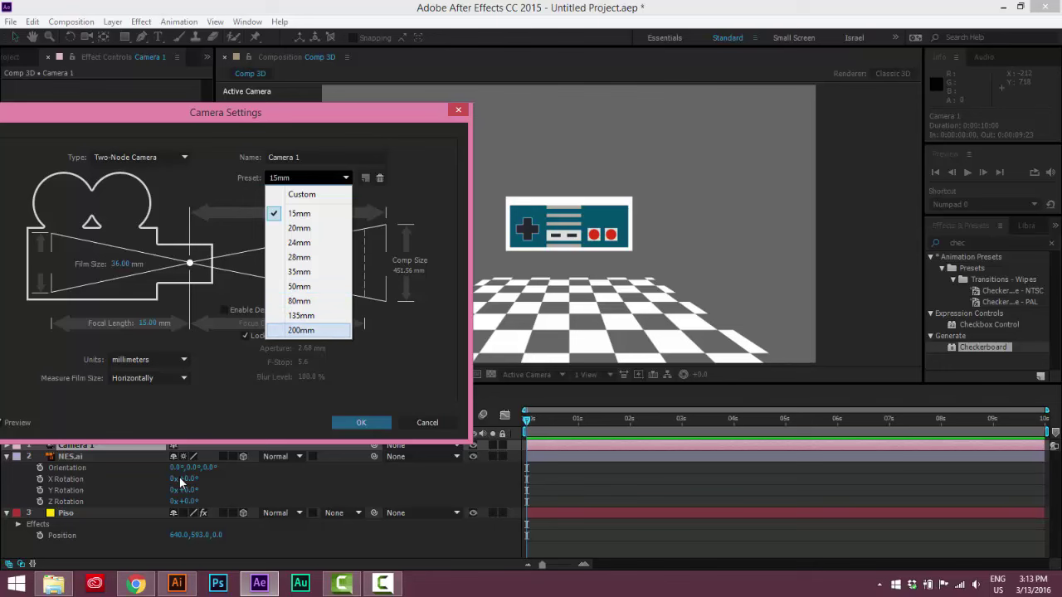
{"action": "key", "text": "Up"}
{"action": "key", "text": "Up"}
{"action": "key", "text": "Up"}
{"action": "key", "text": "Up"}
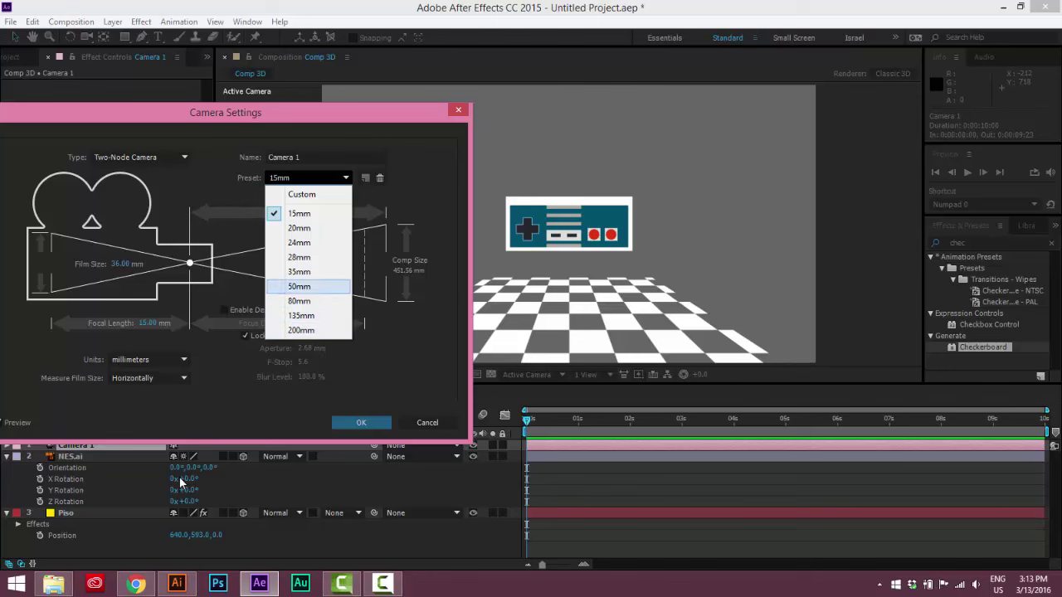
{"action": "key", "text": "Down"}
{"action": "key", "text": "Return"}
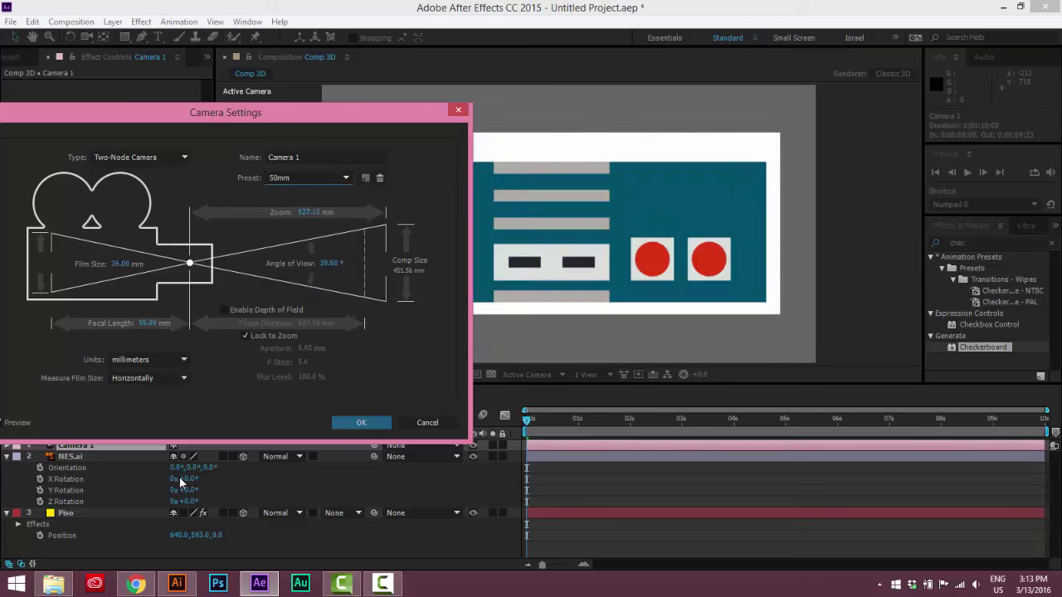
{"action": "key", "text": "Return"}
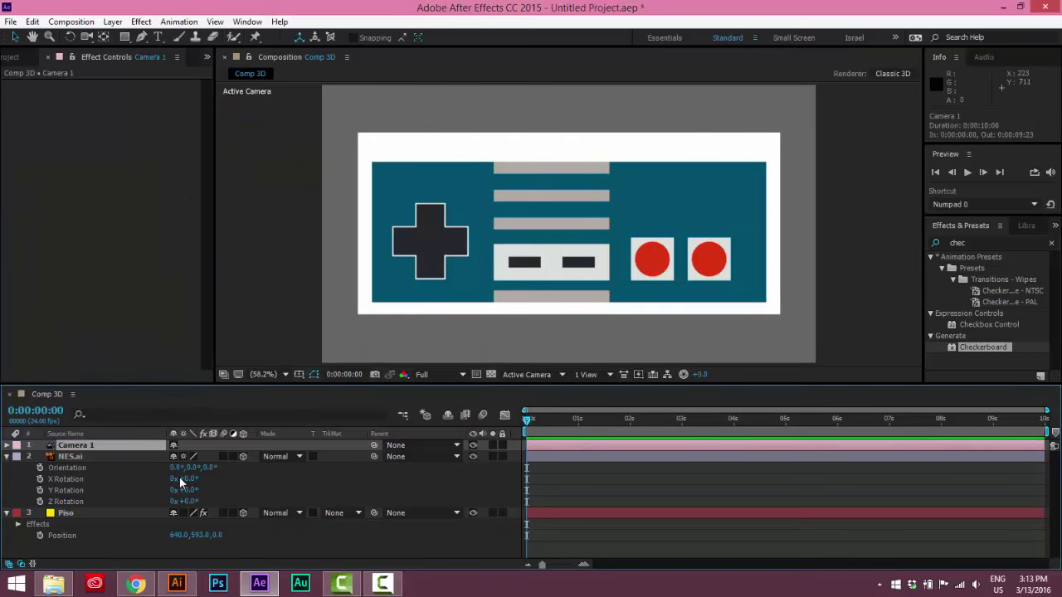
- Reveal Camera 1's position, delete that camera, and create a new two-node Camera 1 with the 50mm preset
{"action": "key", "text": "p"}
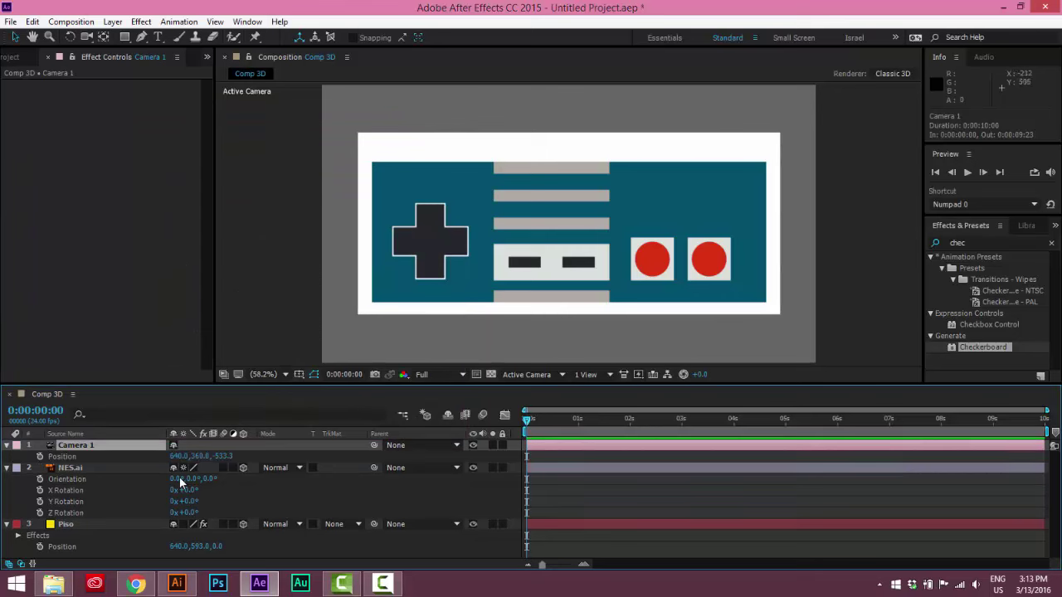
{"action": "key", "text": "Delete"}
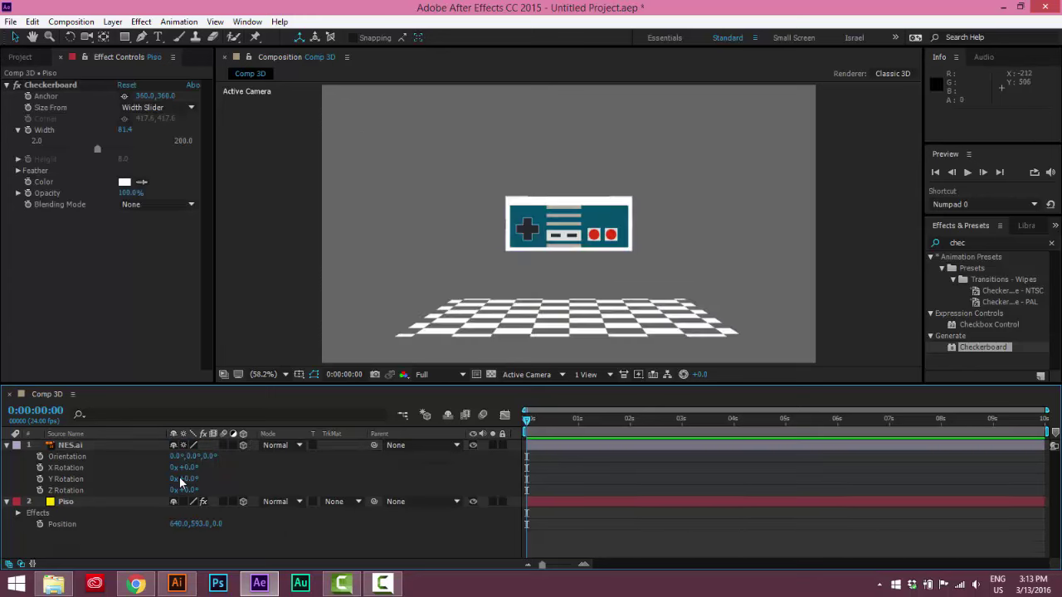
{"action": "key", "text": "ctrl+alt+shift+c"}
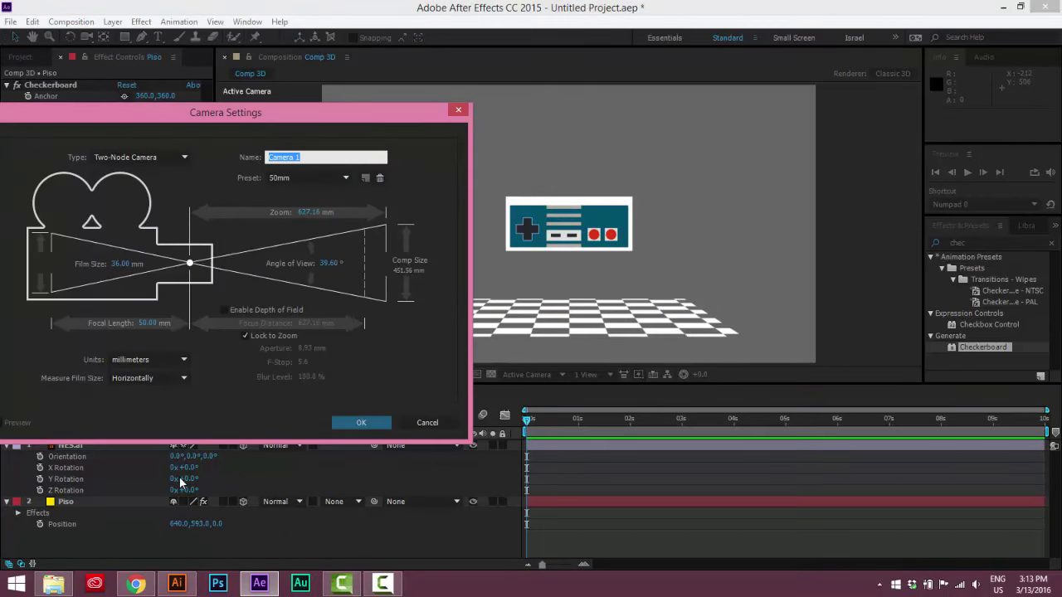
{"action": "key", "text": "Return"}
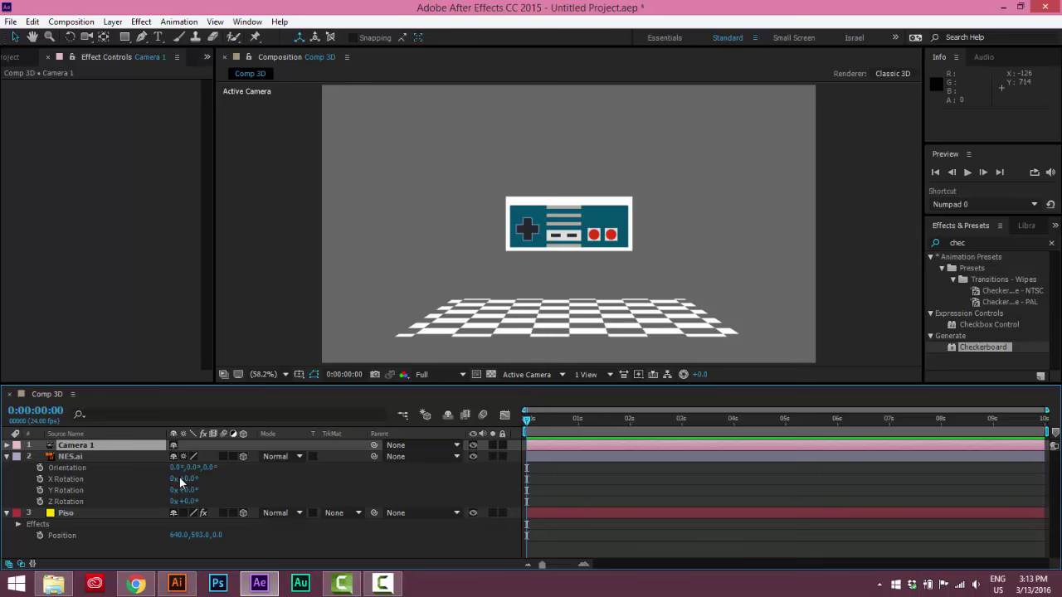
- Inspect Camera 1's position and rotation properties, and display its Point of Interest together with its Position
{"action": "key", "text": "p"}
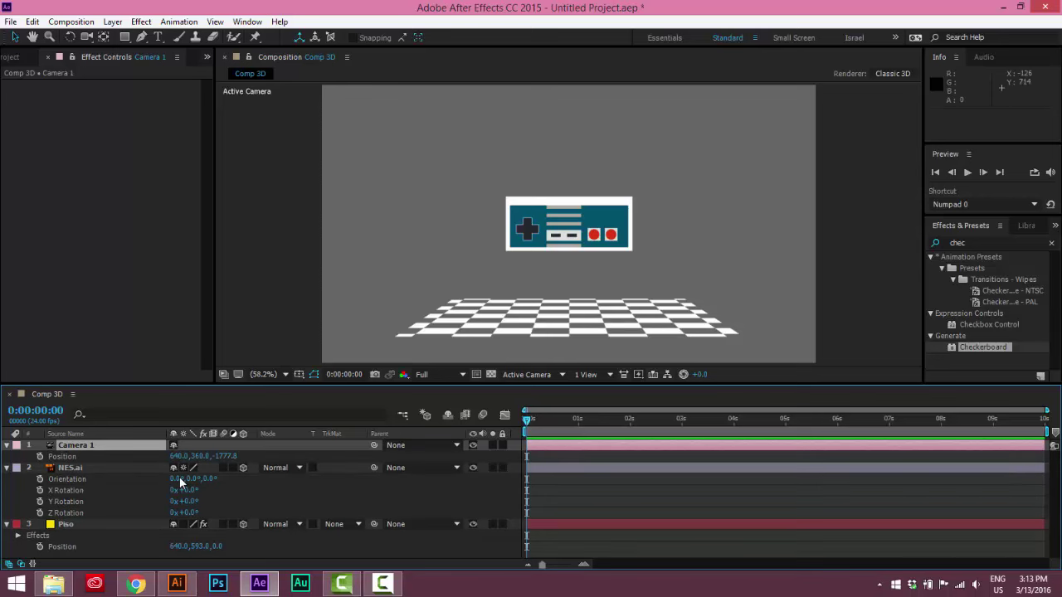
{"action": "key", "text": "shift+r"}
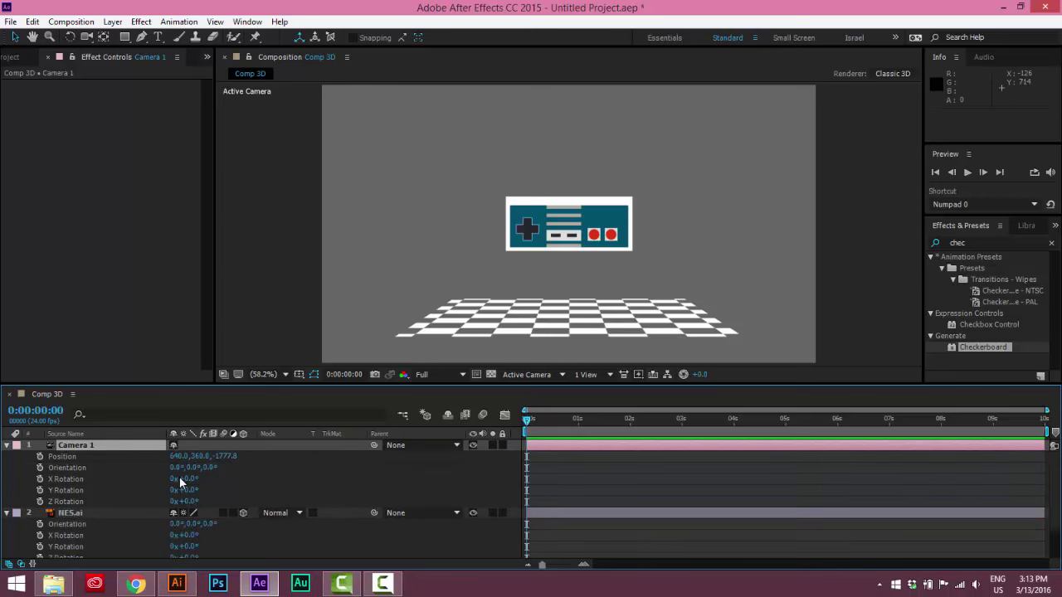
{"action": "key", "text": "p"}
{"action": "key", "text": "p"}
{"action": "key", "text": "a"}
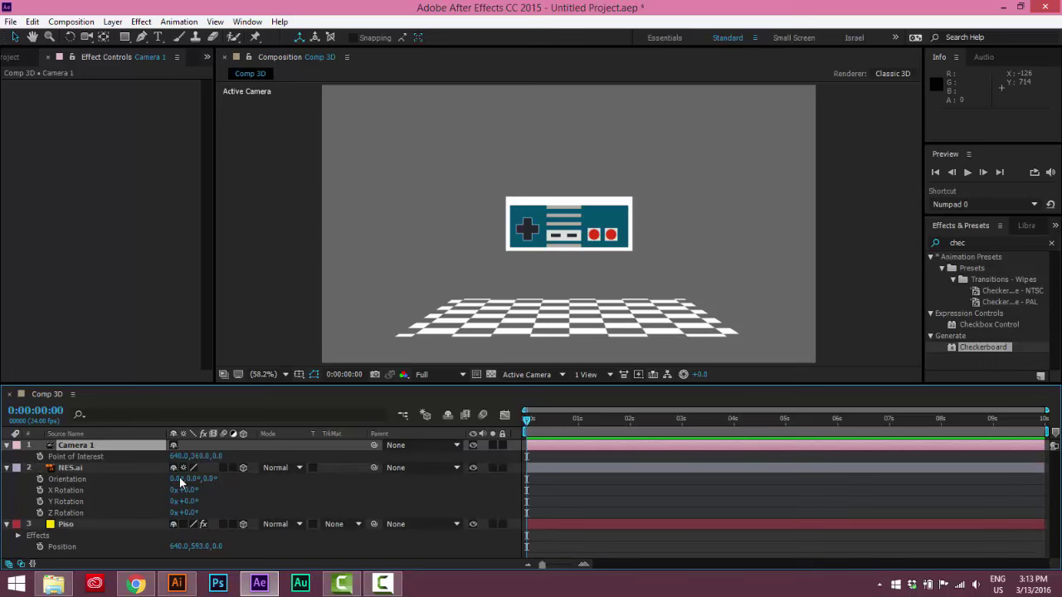
{"action": "key", "text": "shift+p"}
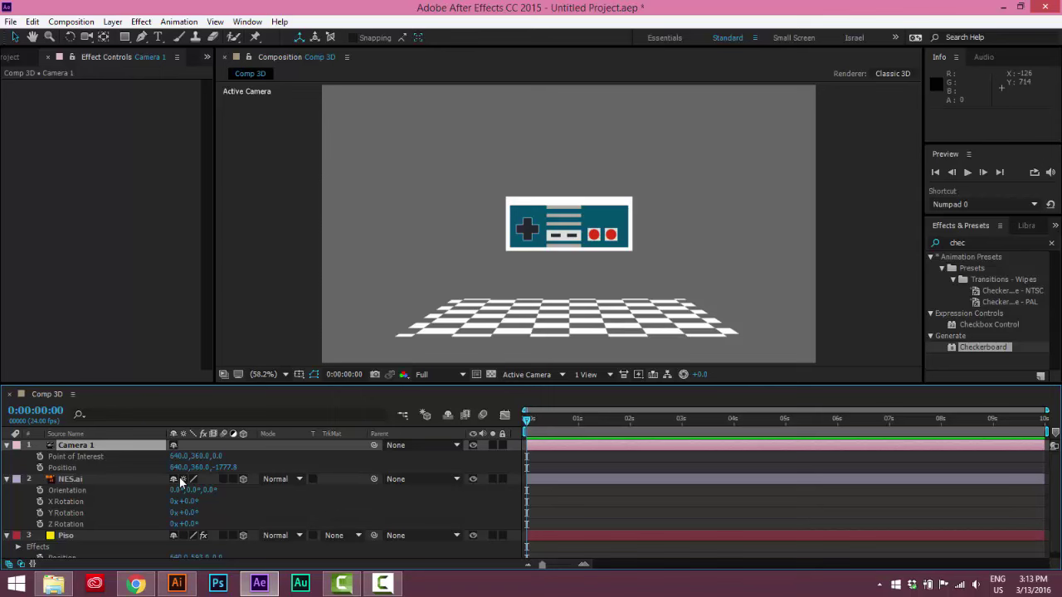
- Try changing Camera 1's position, undo it, and set the camera's Y position to 2163
{"action": "left_click_drag", "start_coordinate": [224, 467], "coordinate": [475, 467]}
{"action": "key", "text": "ctrl+z"}
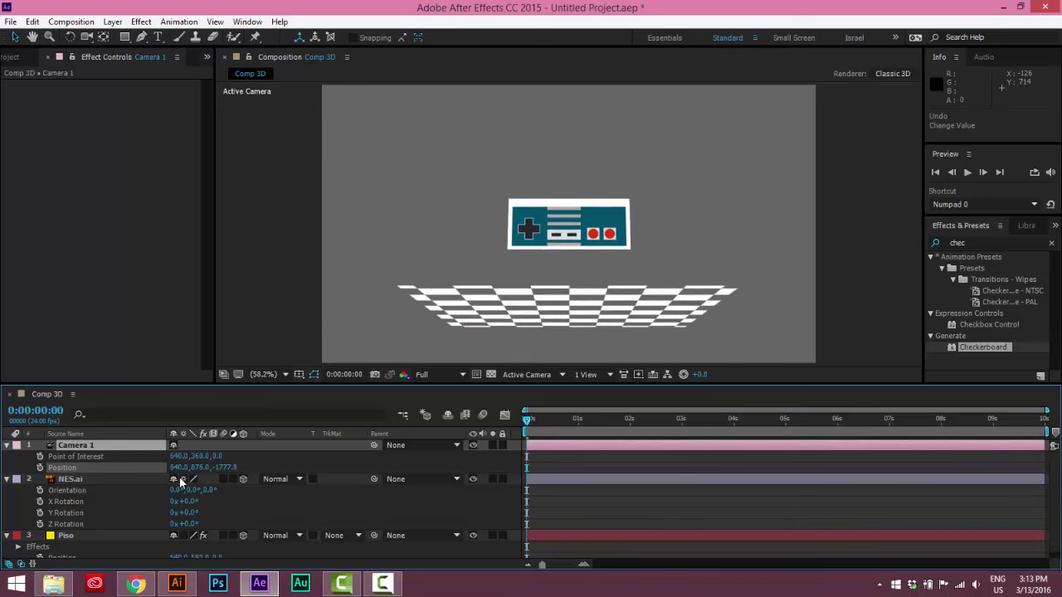
{"action": "left_click_drag", "start_coordinate": [728, 467], "coordinate": [0, 468]}
{"action": "left_click_drag", "start_coordinate": [180, 481], "coordinate": [180, 481]}
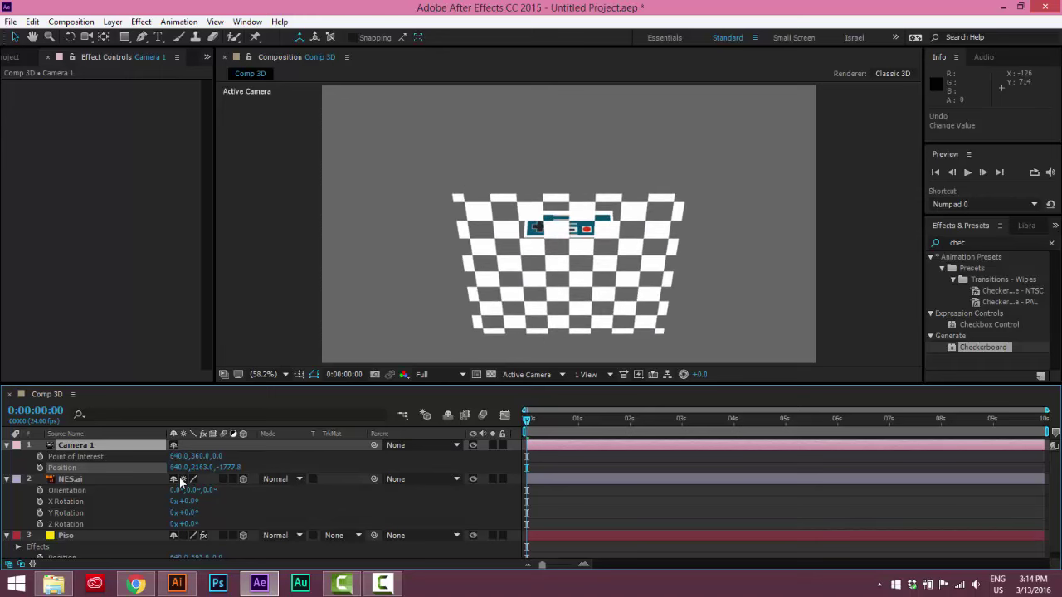
- Select the Piso floor layer and set its Checkerboard effect's Blending Mode to Normal
{"action": "key", "text": "ctrl+z"}
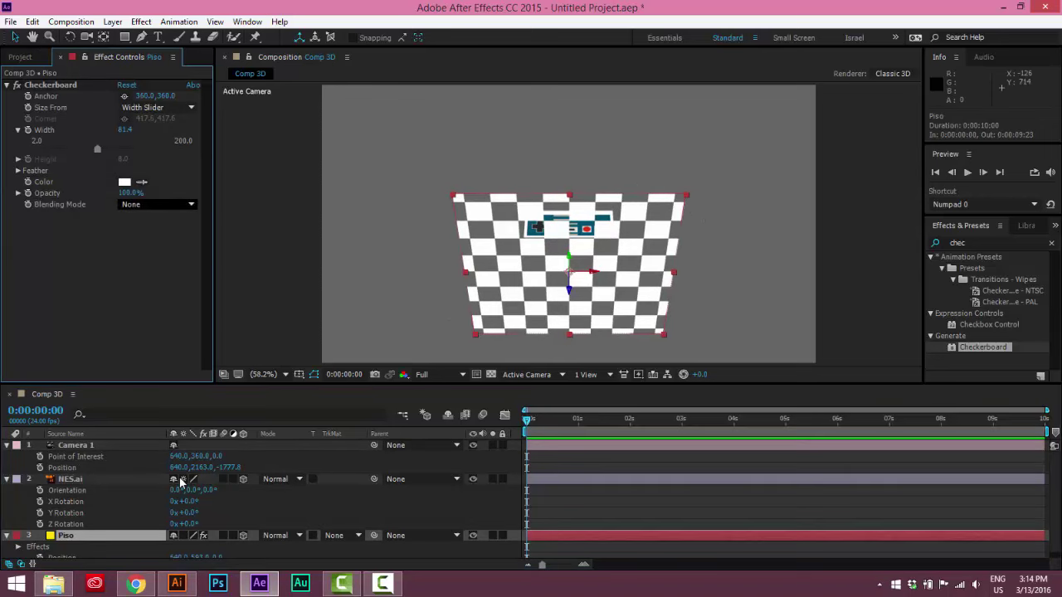
{"action": "left_click", "coordinate": [158, 204]}
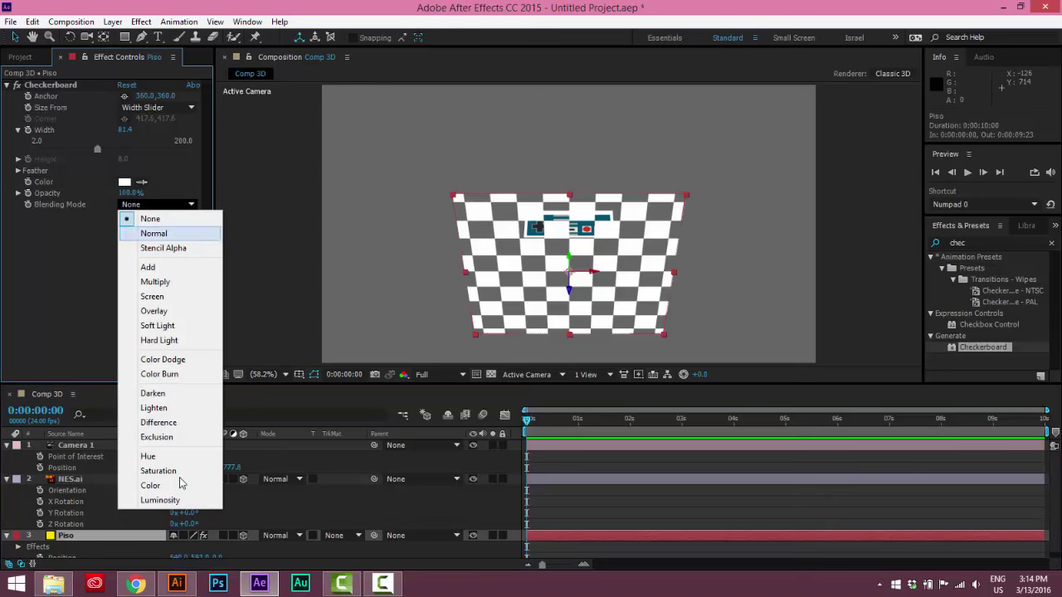
{"action": "left_click", "coordinate": [153, 233]}
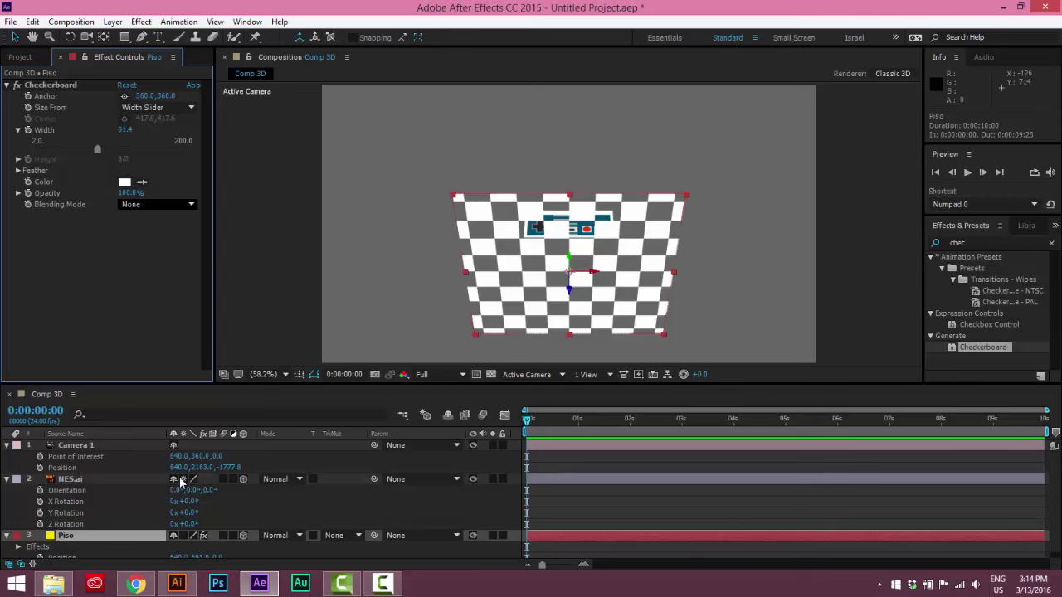
{"action": "left_click", "coordinate": [158, 204]}
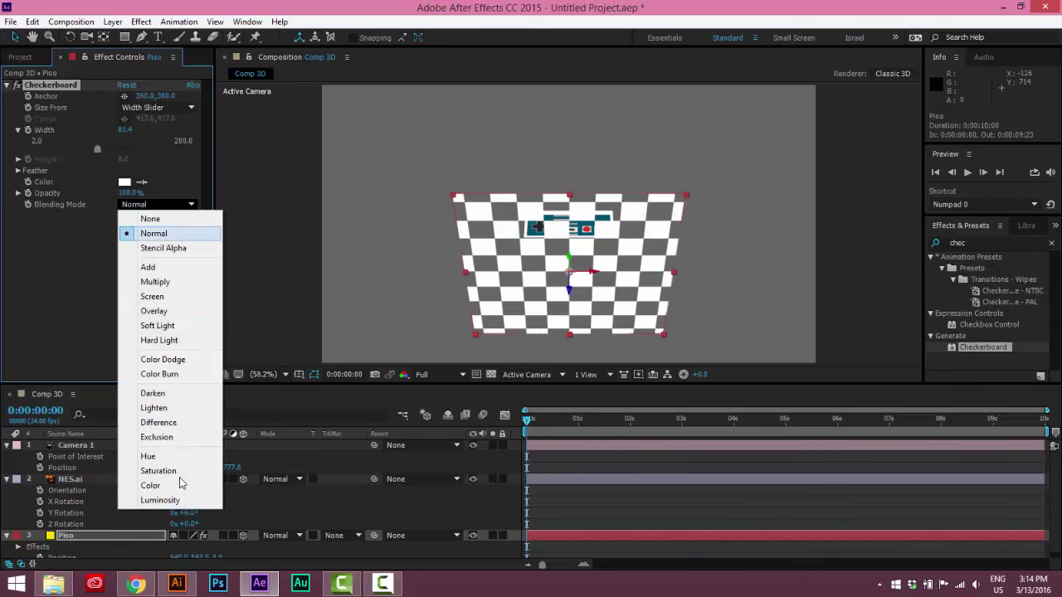
{"action": "key", "text": "Down"}
{"action": "key", "text": "Up"}
{"action": "key", "text": "Return"}
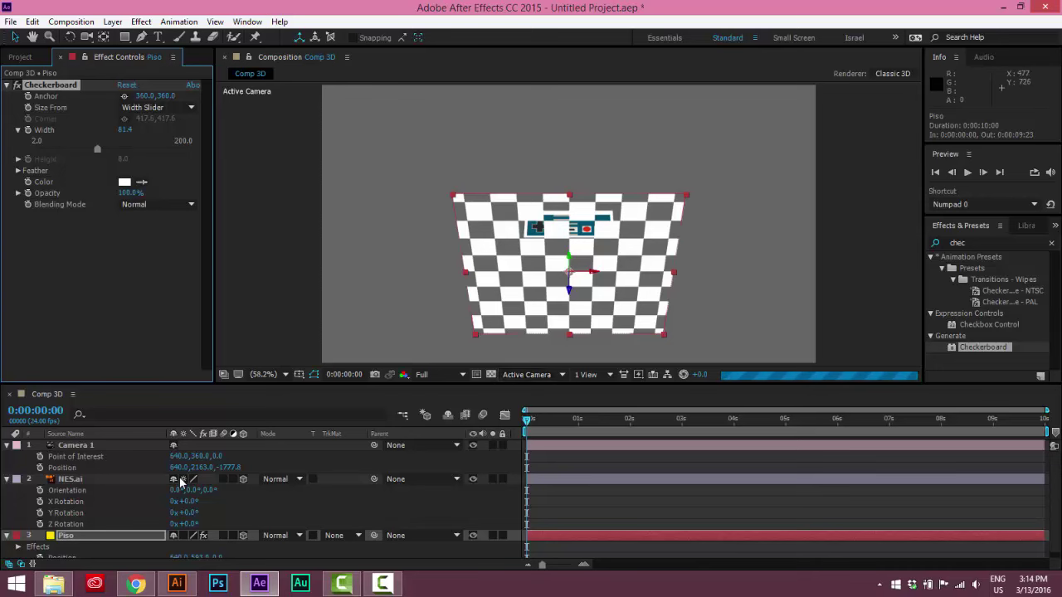
- Lower the composition preview resolution to Half and set the Piso floor's Checkerboard Blending Mode to Screen
{"action": "left_click", "coordinate": [440, 374]}
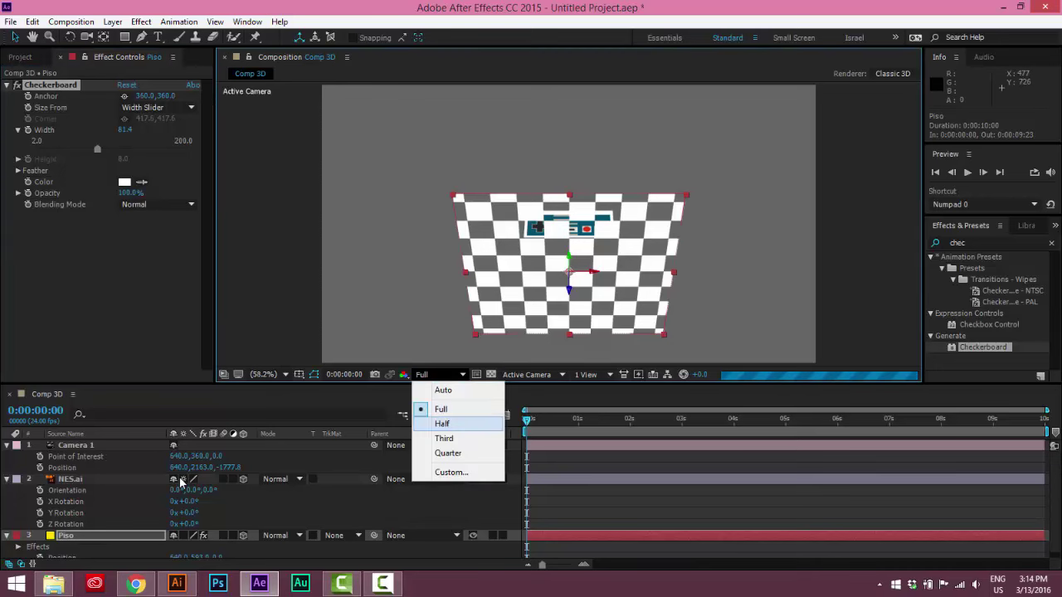
{"action": "left_click", "coordinate": [443, 423]}
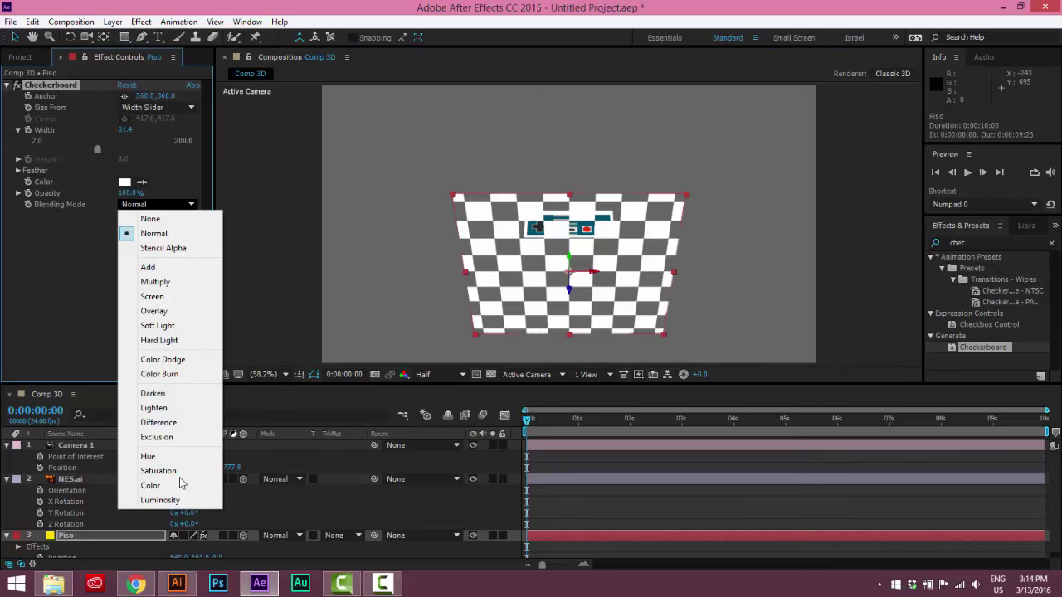
{"action": "key", "text": "Down"}
{"action": "key", "text": "Down"}
{"action": "key", "text": "Down"}
{"action": "key", "text": "Down"}
{"action": "key", "text": "Up"}
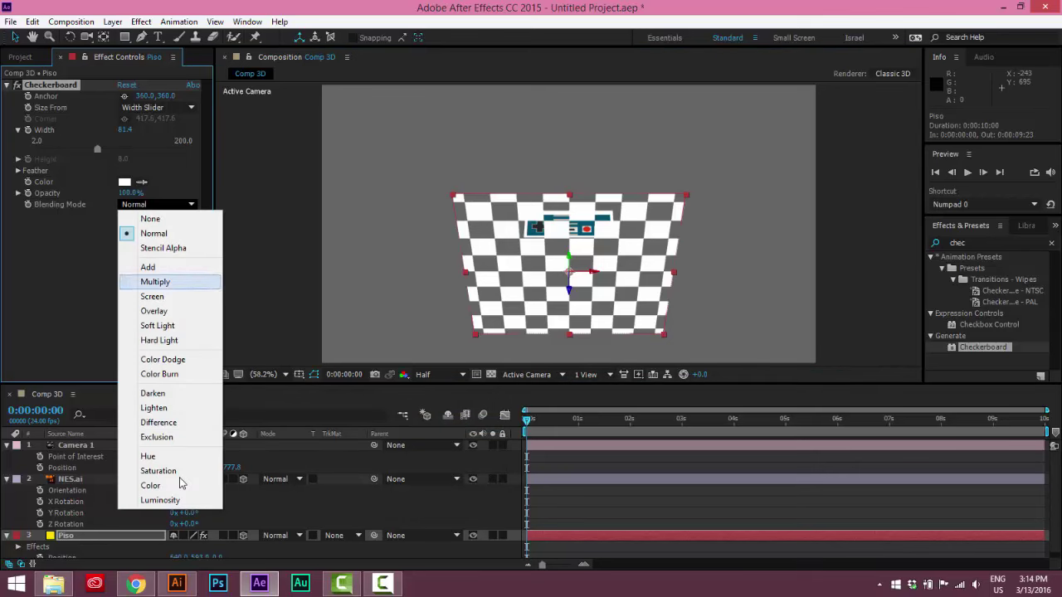
{"action": "key", "text": "Down"}
{"action": "key", "text": "Return"}
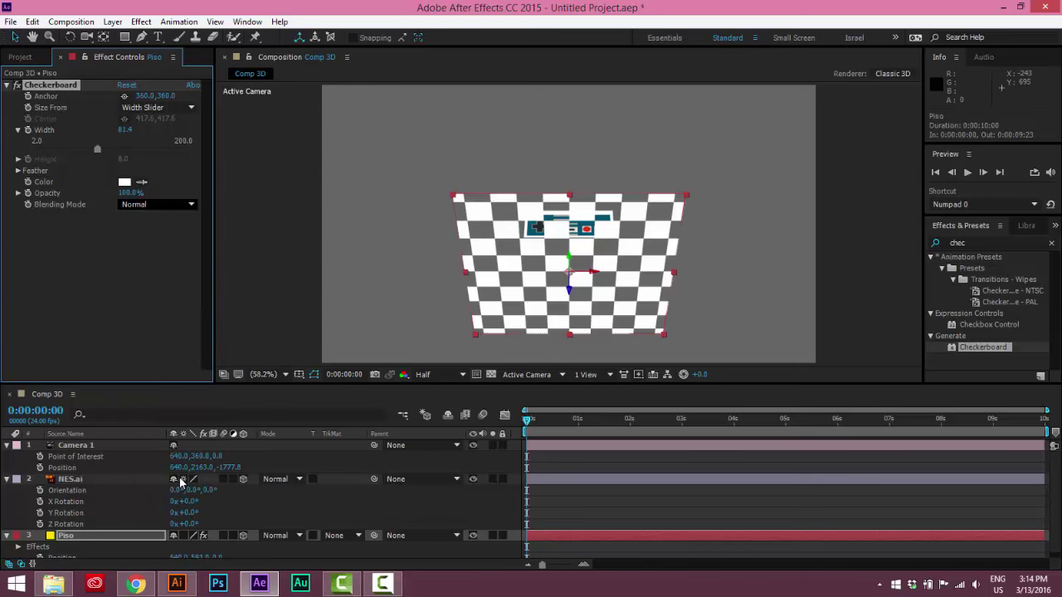
{"action": "key", "text": "Down"}
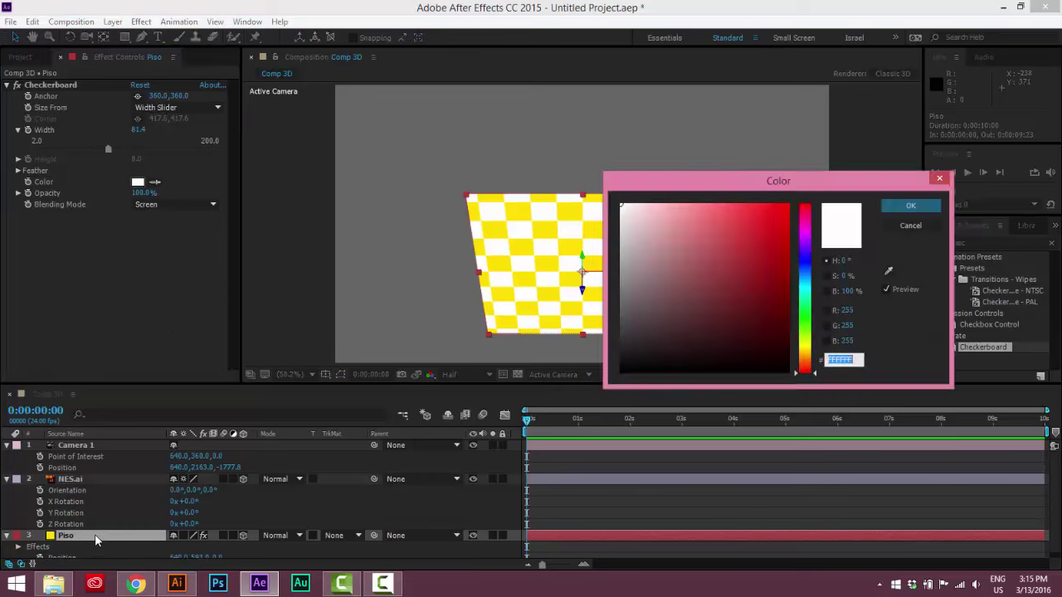
- Dismiss the effect's color picker and change the Piso solid's color to black in its Solid Settings
{"action": "left_click", "coordinate": [942, 181]}
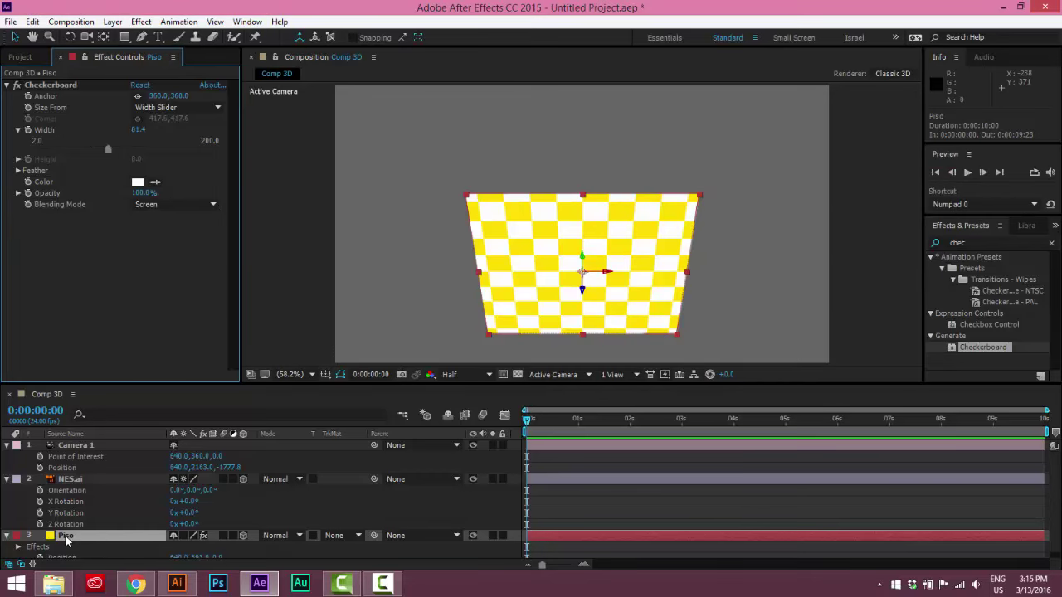
{"action": "left_click", "coordinate": [65, 534]}
{"action": "key", "text": "Return"}
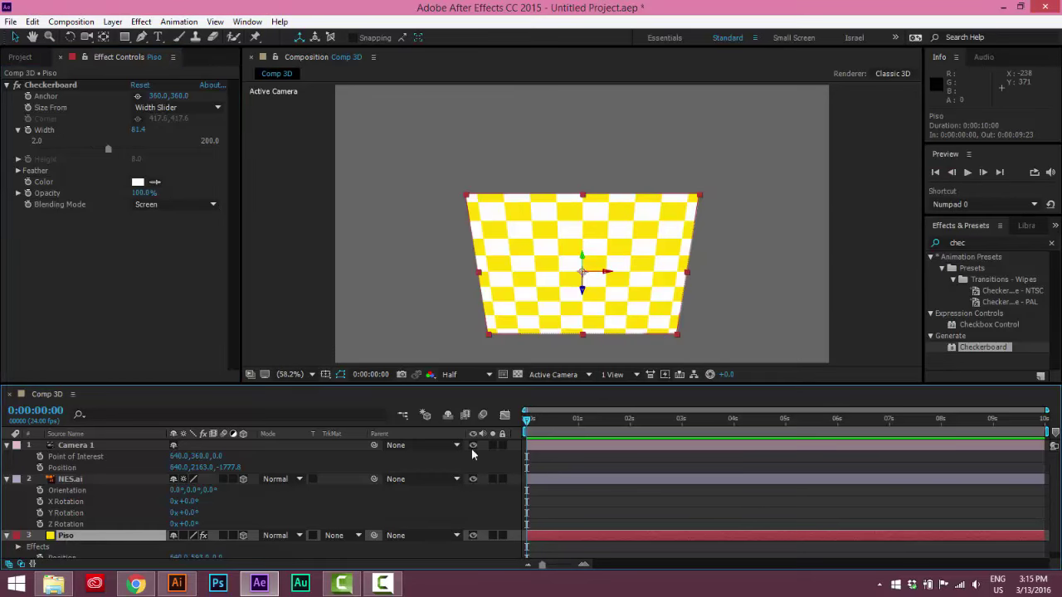
{"action": "key", "text": "ctrl+shift+y"}
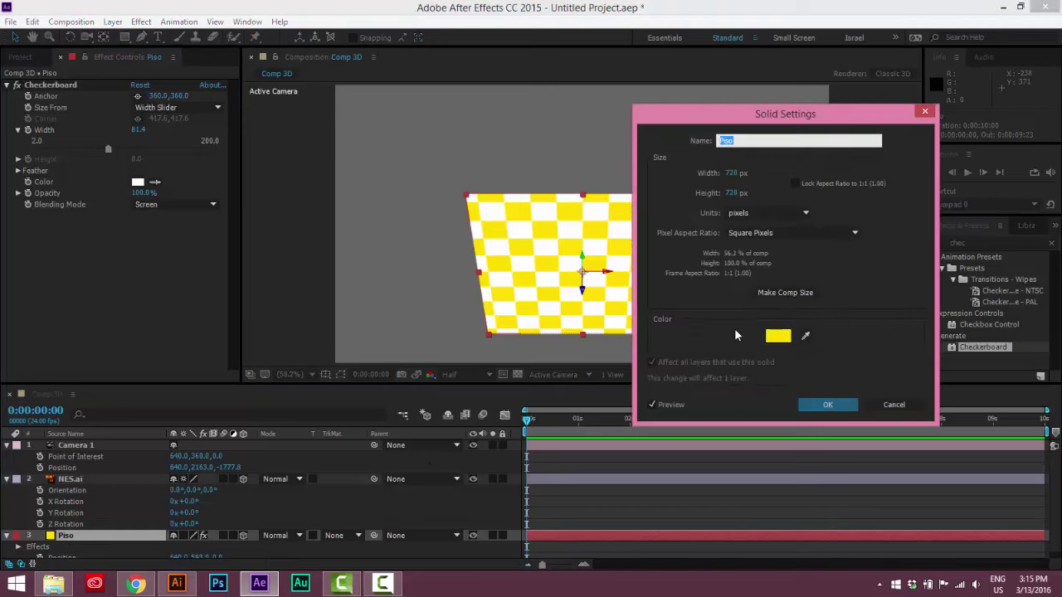
{"action": "left_click", "coordinate": [785, 341]}
{"action": "left_click", "coordinate": [681, 294]}
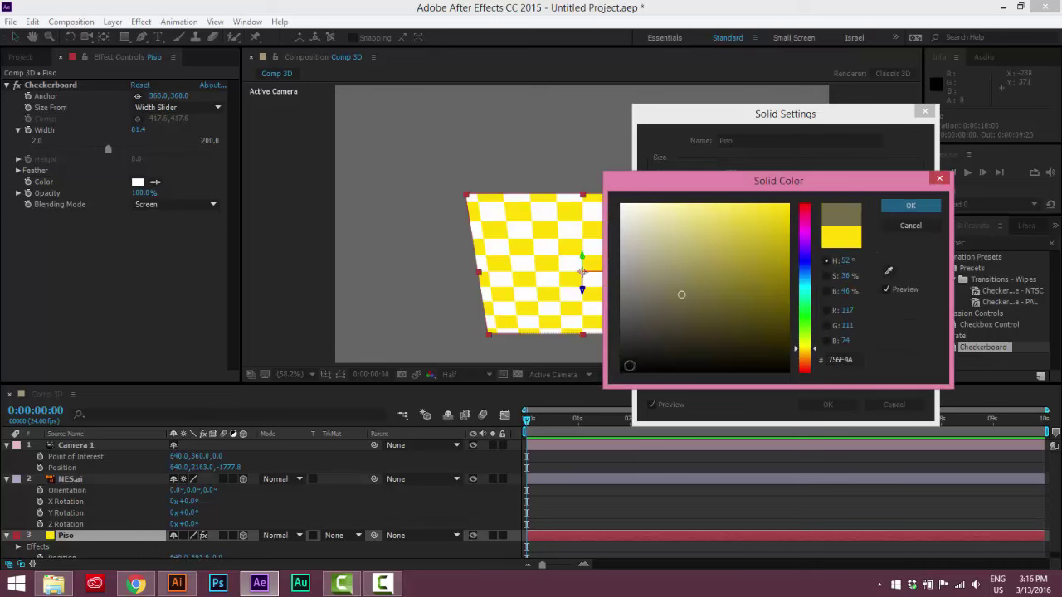
{"action": "left_click", "coordinate": [622, 370]}
{"action": "left_click", "coordinate": [910, 206]}
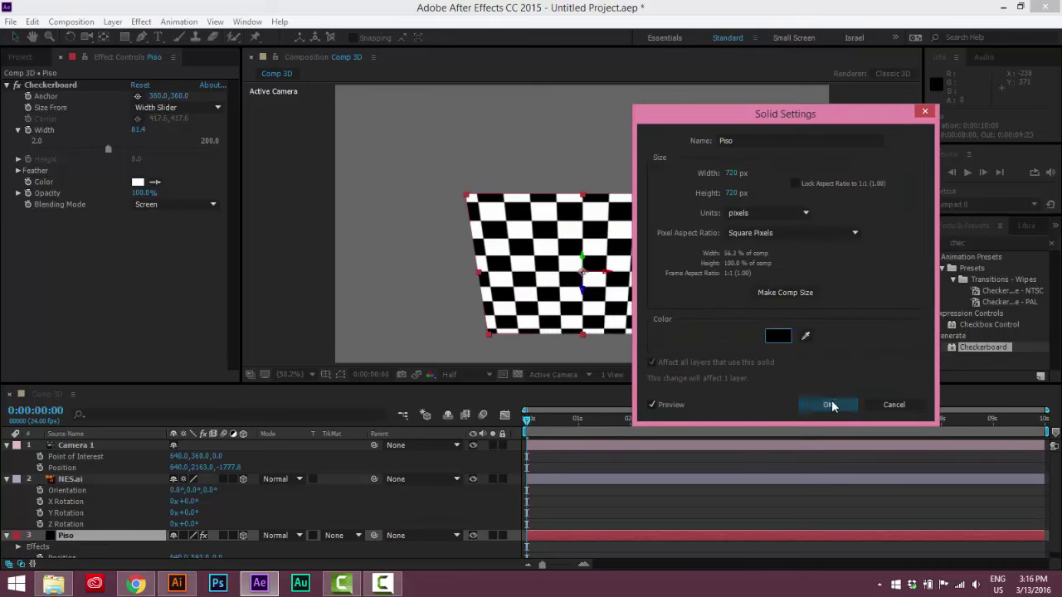
{"action": "left_click", "coordinate": [830, 404]}
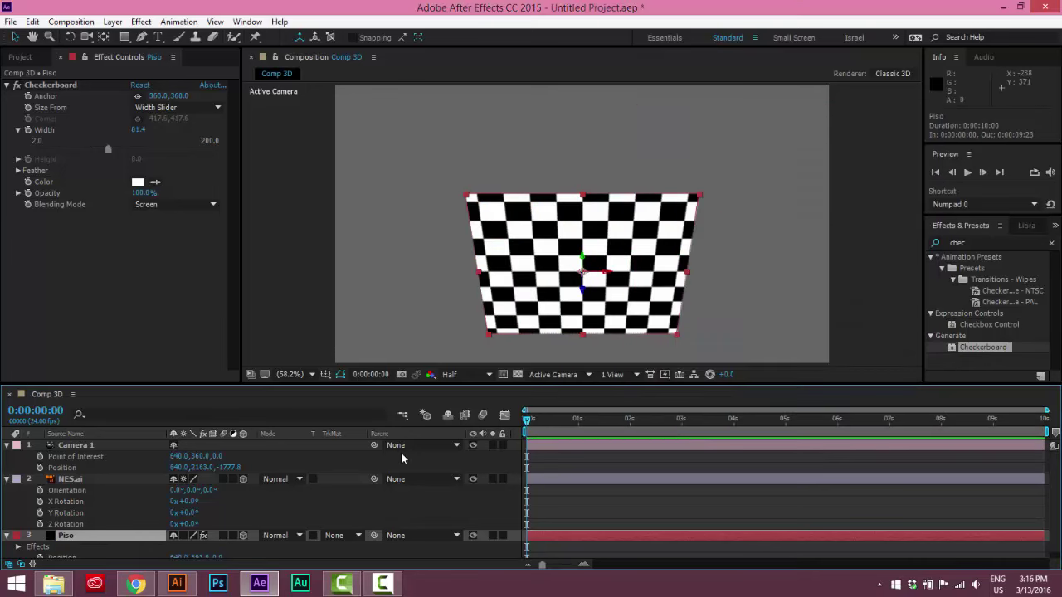
- Set Camera 1's Y position to 363 for a low, frontal view of the controller and floor
{"action": "left_click", "coordinate": [70, 467]}
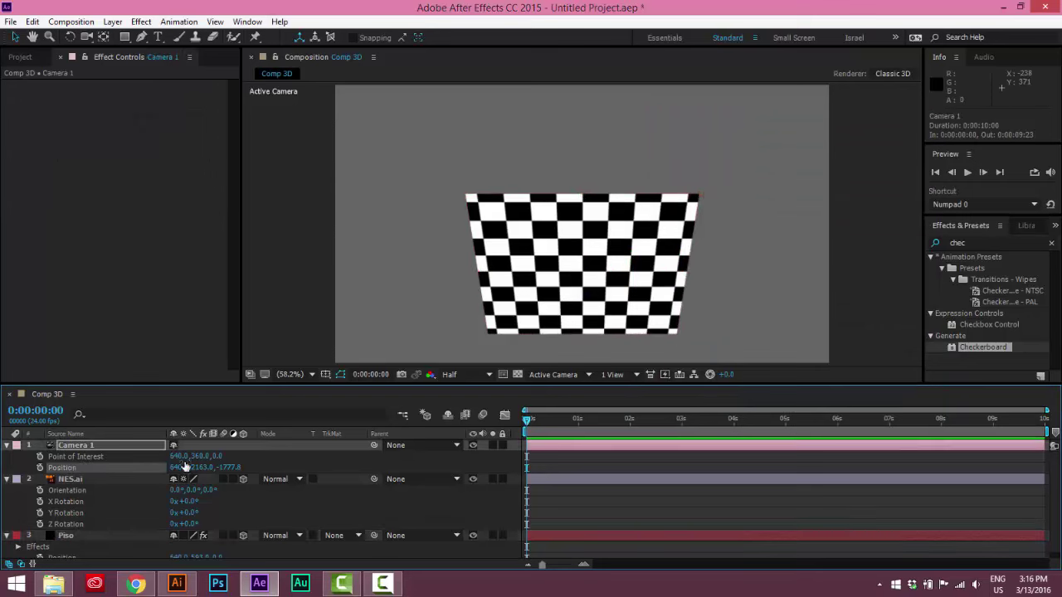
{"action": "left_click", "coordinate": [233, 469]}
{"action": "left_click", "coordinate": [202, 469]}
{"action": "left_click", "coordinate": [264, 468]}
{"action": "left_click_drag", "start_coordinate": [206, 467], "coordinate": [93, 492]}
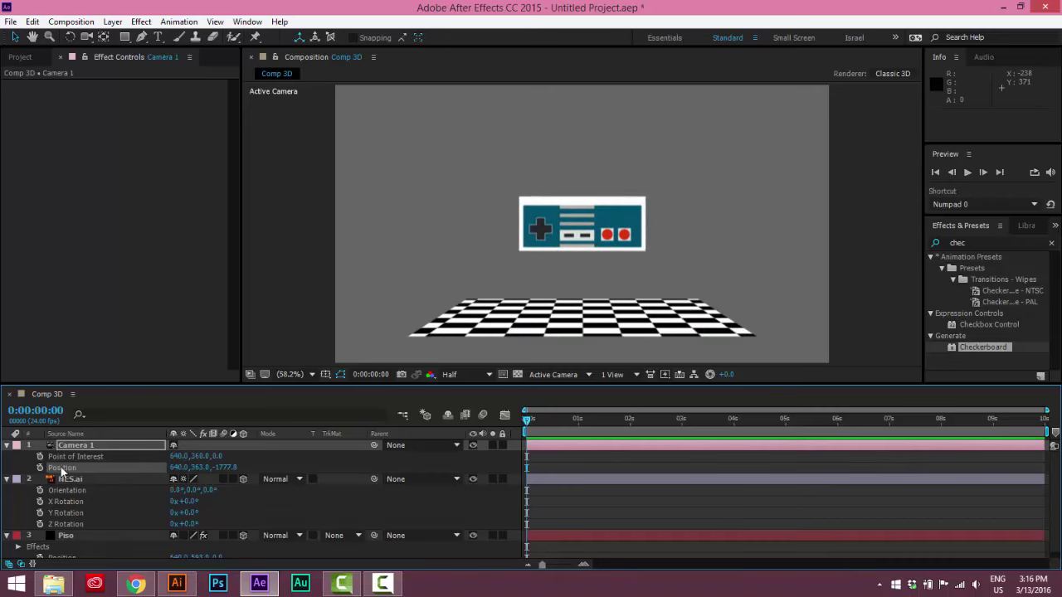
- Try shifting Camera 1's Position and Point of Interest horizontally, and undo each change
{"action": "left_click_drag", "start_coordinate": [176, 468], "coordinate": [84, 460]}
{"action": "key", "text": "ctrl+z"}
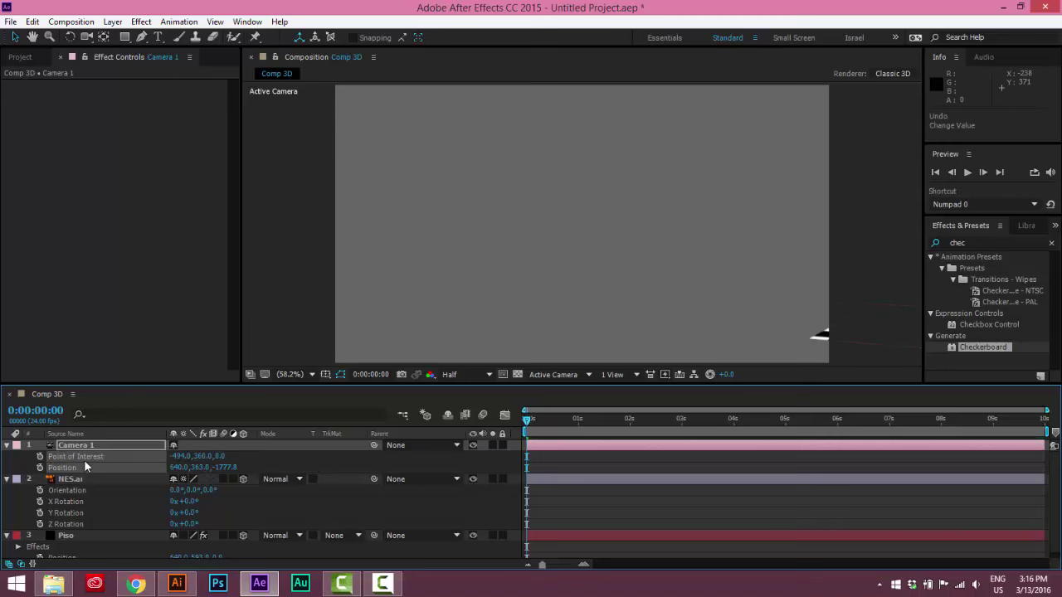
{"action": "key", "text": "ctrl+z"}
{"action": "left_click_drag", "start_coordinate": [193, 459], "coordinate": [356, 452]}
{"action": "key", "text": "ctrl+z"}
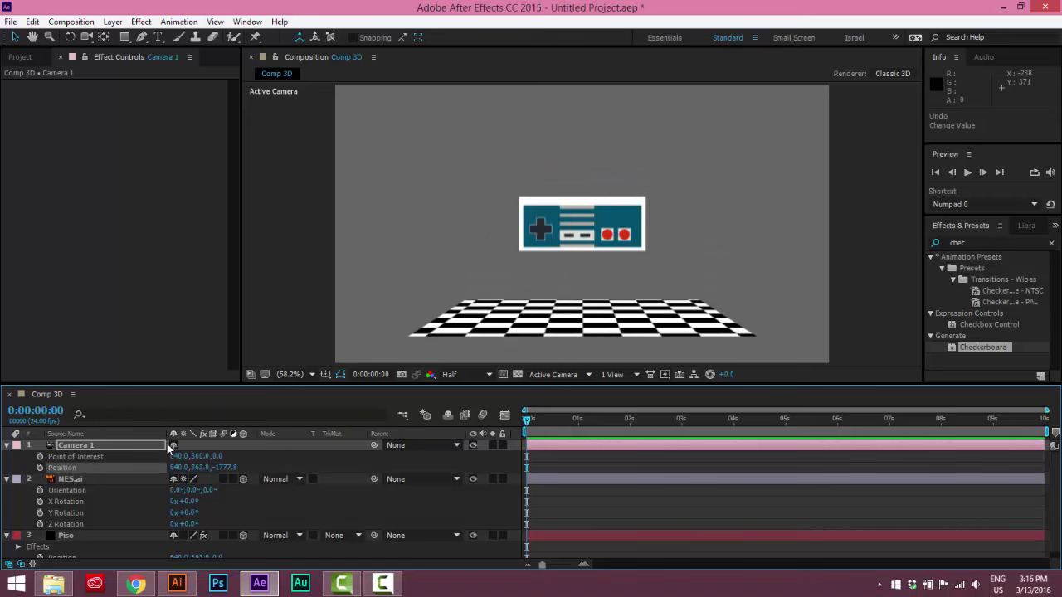
- Create an orbit null for Camera 1 and lock the camera layer
{"action": "left_click", "coordinate": [86, 446]}
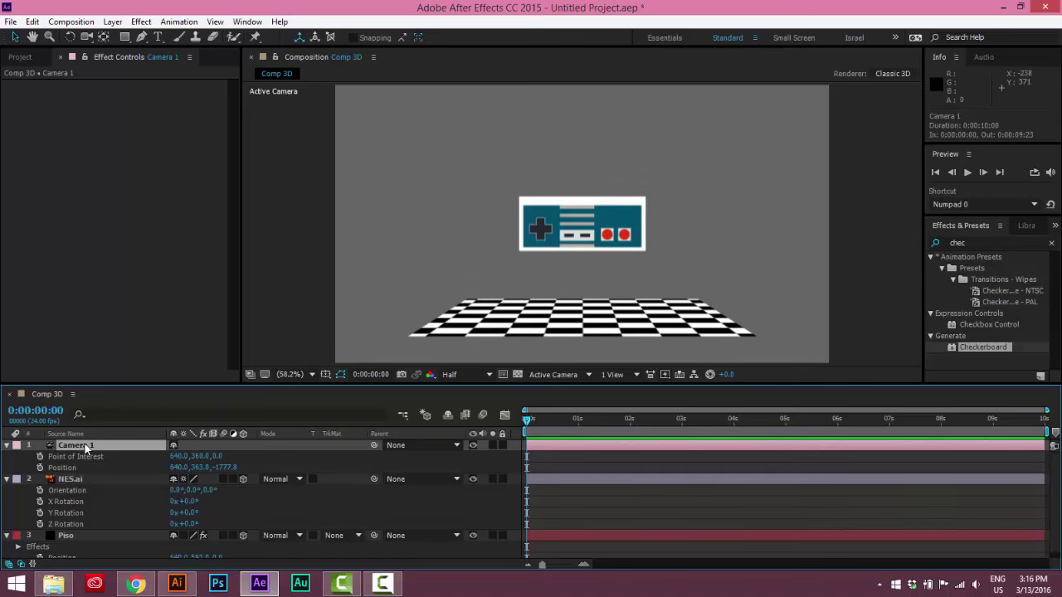
{"action": "right_click", "coordinate": [83, 450]}
{"action": "mouse_move", "coordinate": [141, 437]}
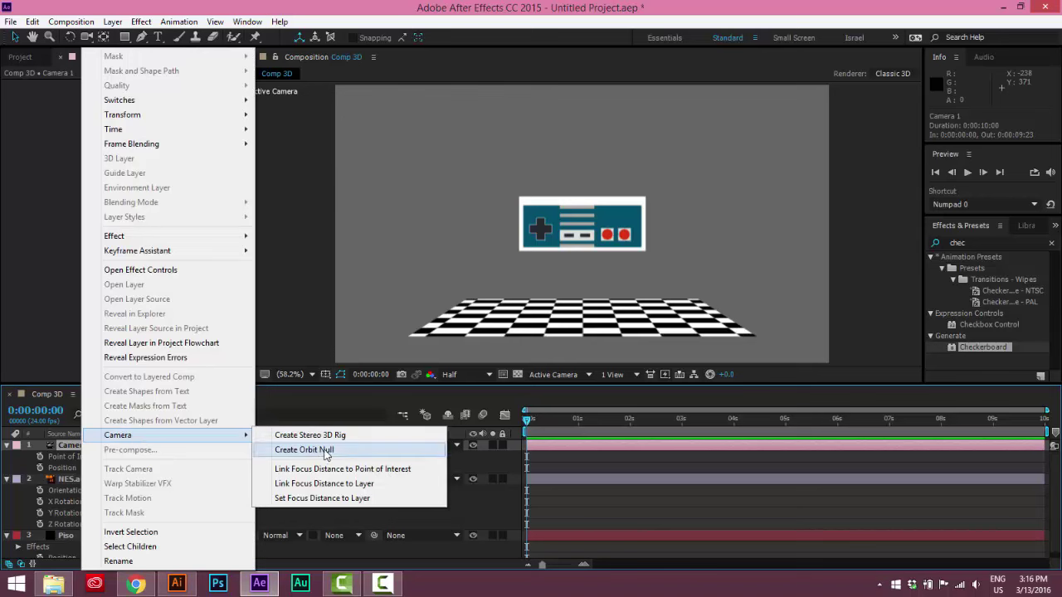
{"action": "left_click", "coordinate": [324, 450]}
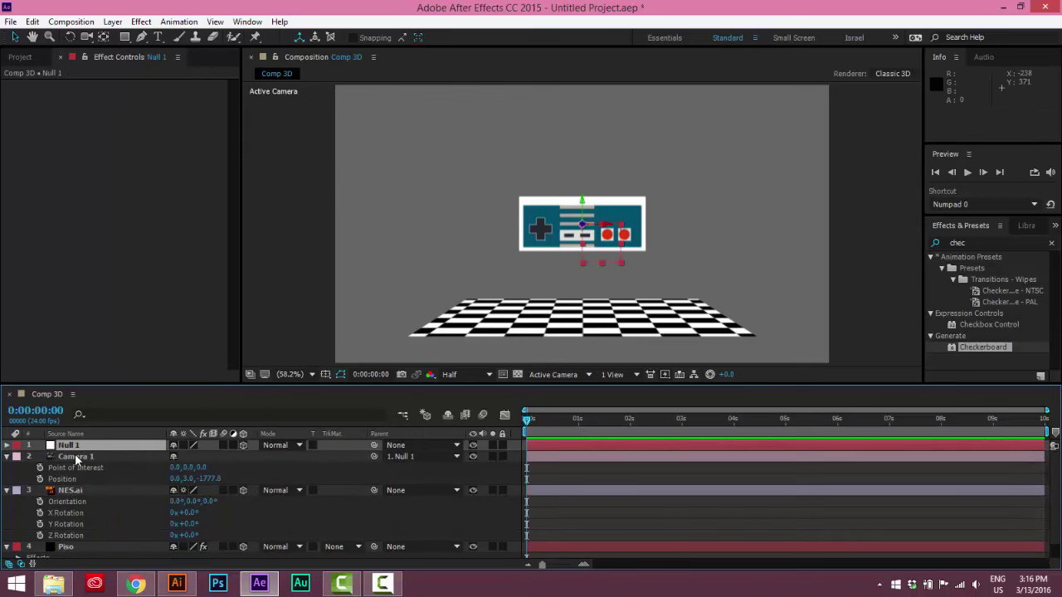
{"action": "left_click", "coordinate": [76, 458]}
{"action": "key", "text": "ctrl+l"}
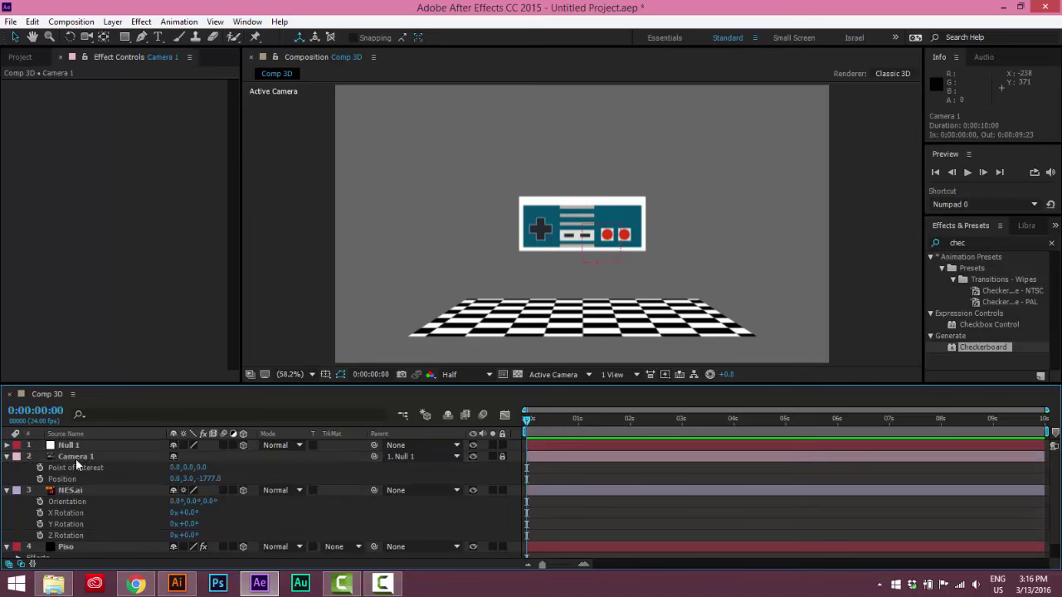
- Display Null 1's Position and rotation properties, try a Y position of 751, and undo it
{"action": "left_click", "coordinate": [74, 446]}
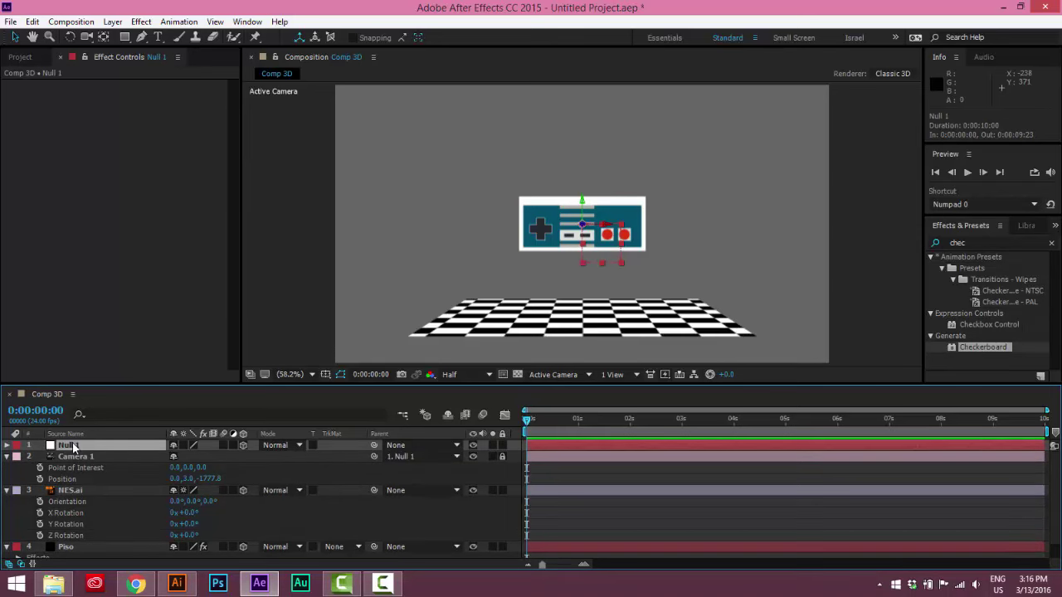
{"action": "key", "text": "p"}
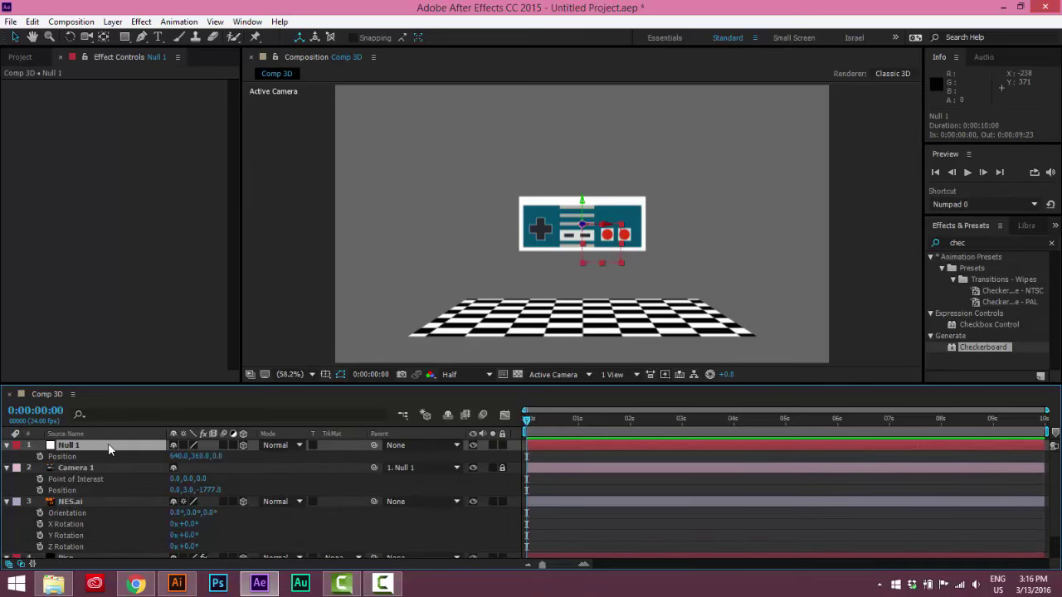
{"action": "key", "text": "shift+r"}
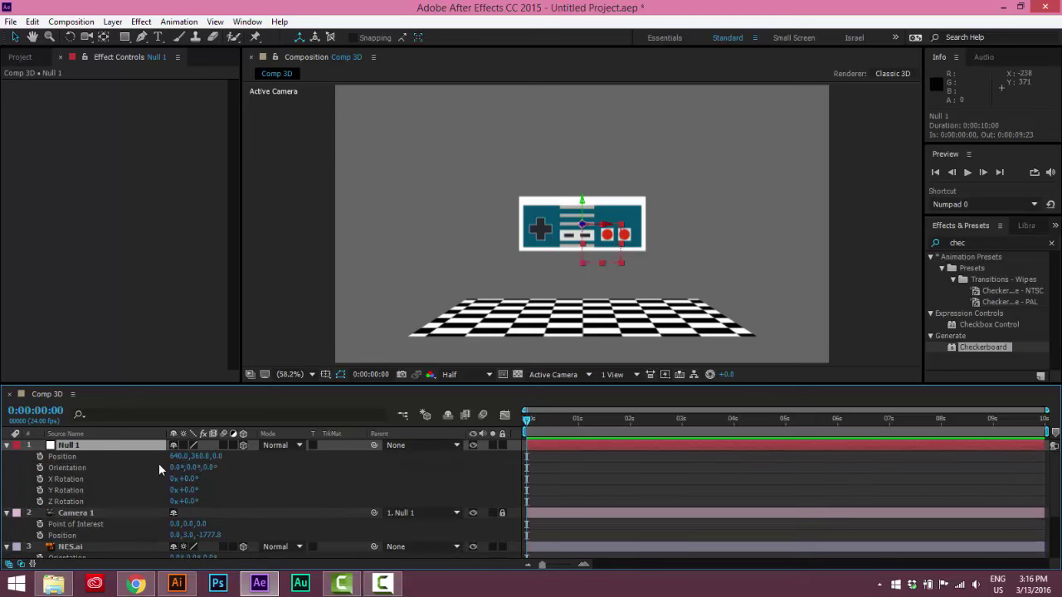
{"action": "left_click_drag", "start_coordinate": [206, 456], "coordinate": [517, 373]}
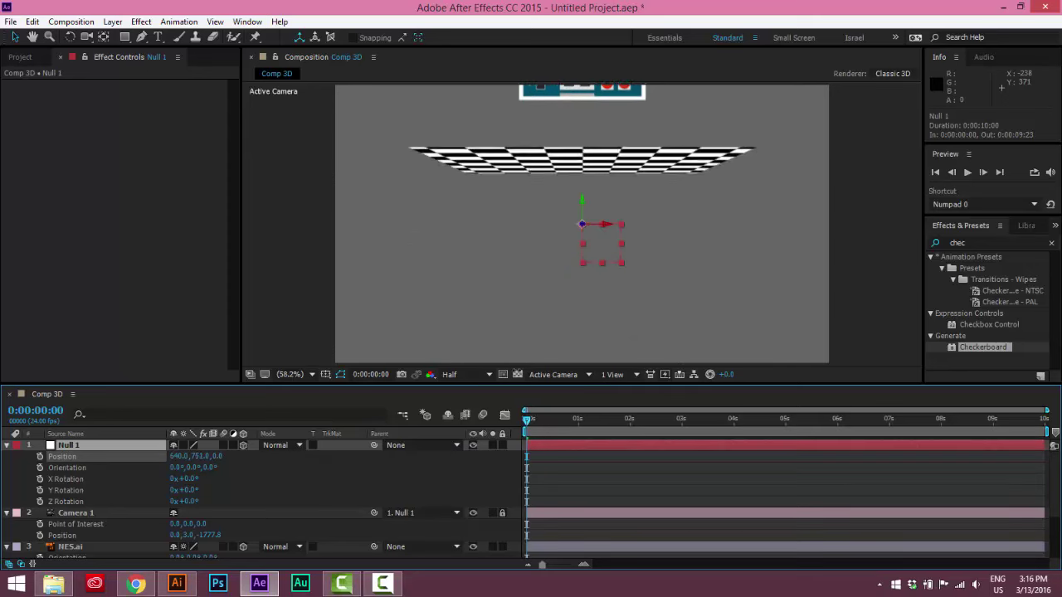
{"action": "key", "text": "ctrl+z"}
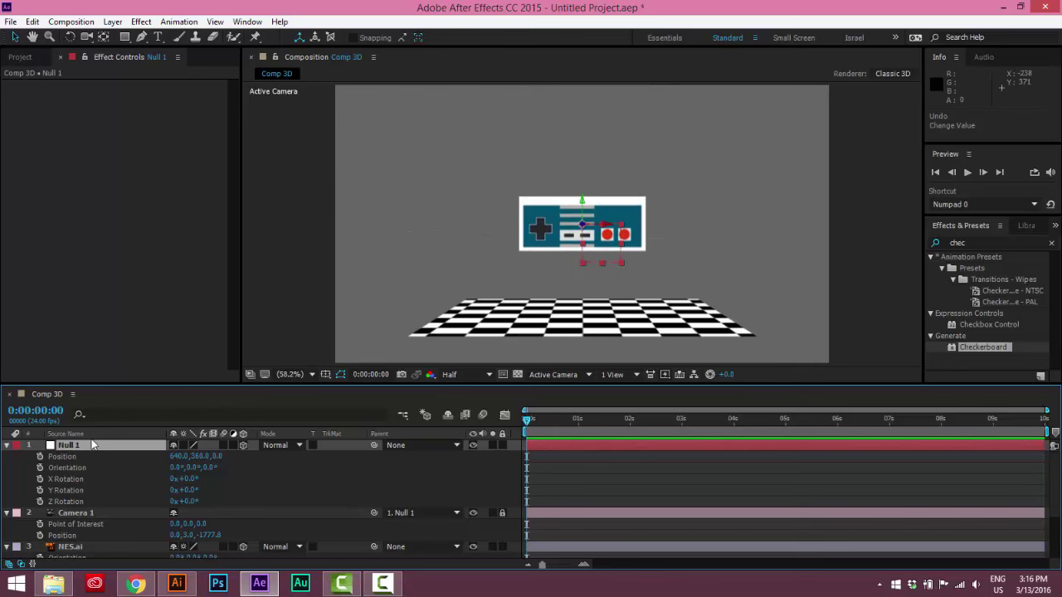
- Switch to Custom View 1 and examine the camera, its null, the controller and the floor from outside
{"action": "left_click", "coordinate": [555, 374]}
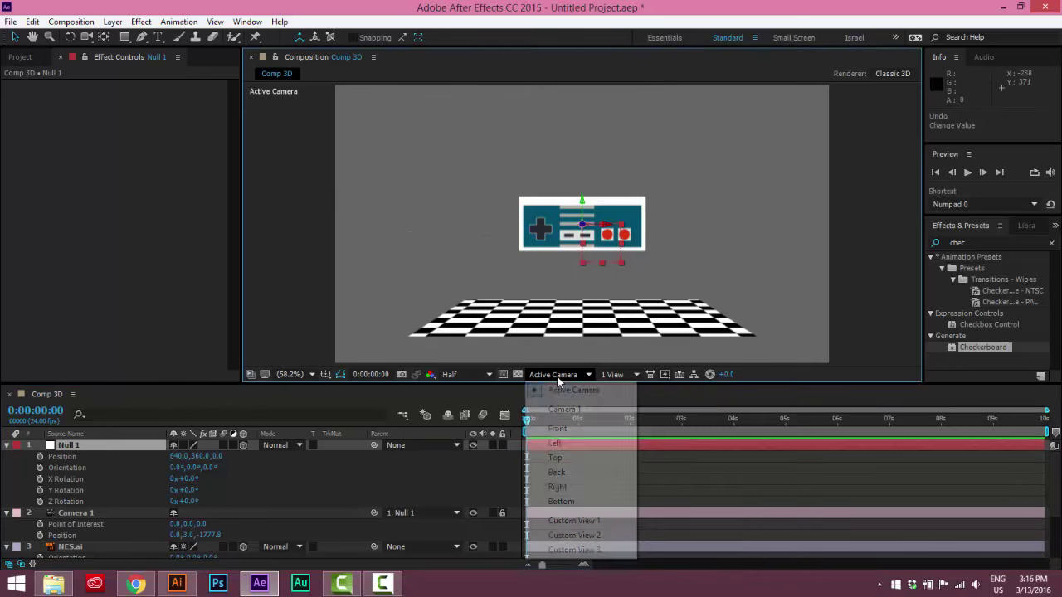
{"action": "left_click", "coordinate": [592, 525]}
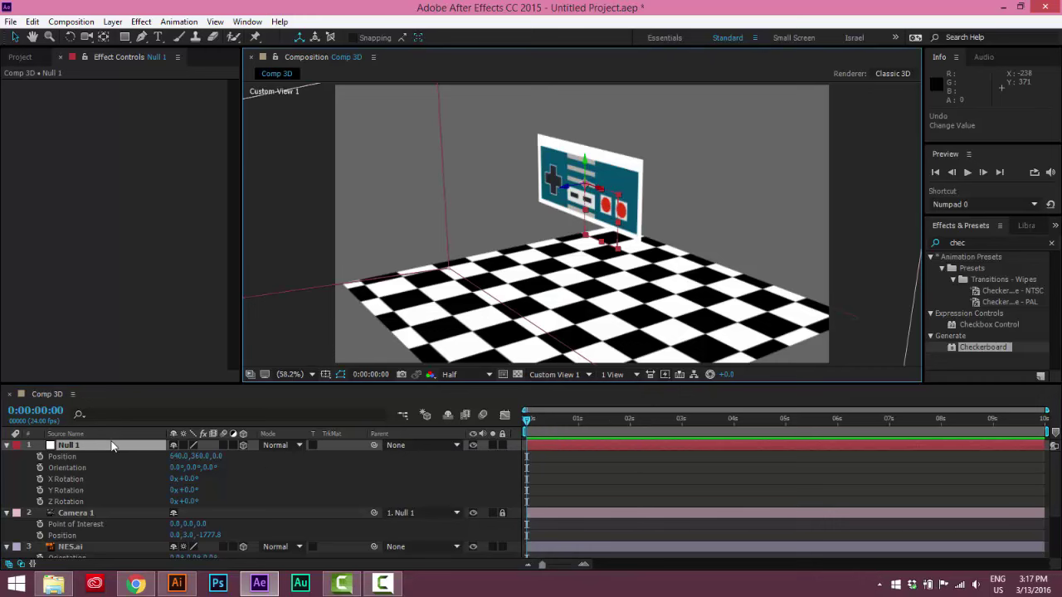
{"action": "scroll", "coordinate": [583, 266], "scroll_direction": "down", "scroll_amount": 3}
{"action": "scroll", "coordinate": [583, 266], "scroll_direction": "down", "scroll_amount": 2}
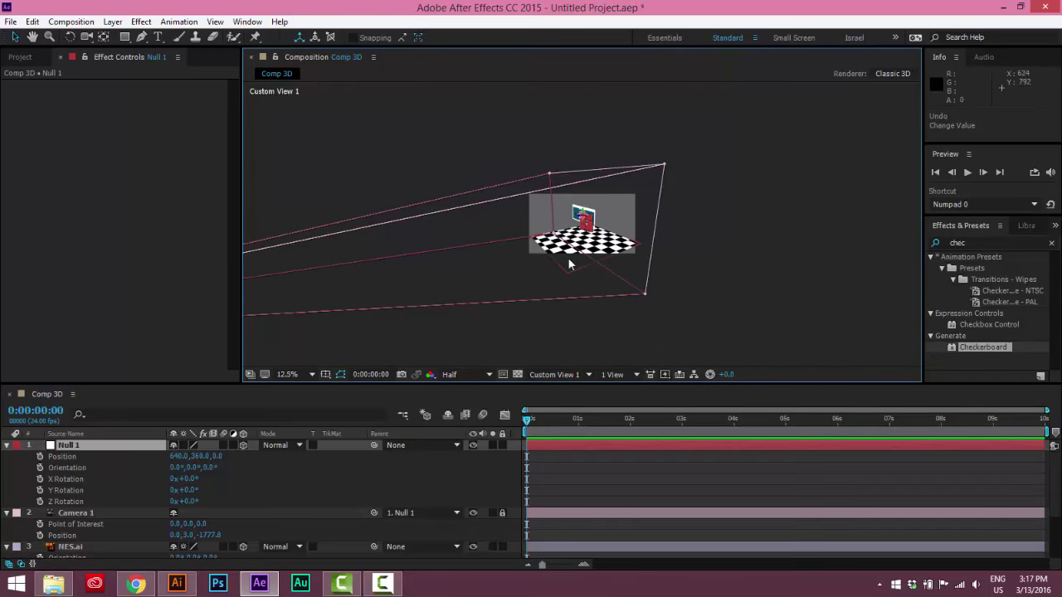
{"action": "scroll", "coordinate": [416, 258], "scroll_direction": "down", "scroll_amount": 1}
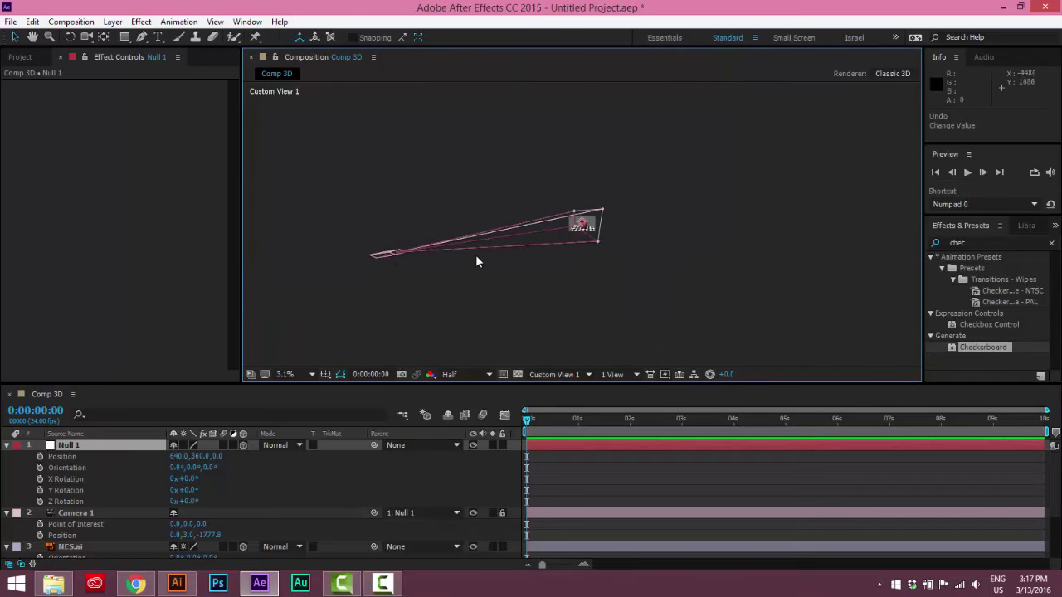
{"action": "scroll", "coordinate": [477, 262], "scroll_direction": "up", "scroll_amount": 1}
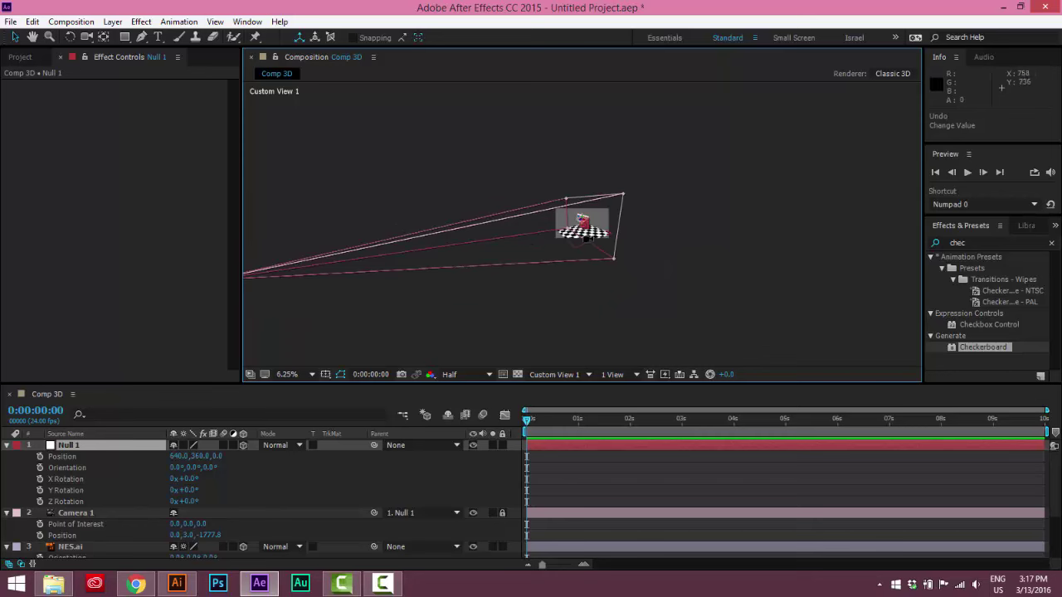
{"action": "key", "text": "c"}
{"action": "left_click_drag", "start_coordinate": [587, 240], "coordinate": [535, 259]}
{"action": "scroll", "coordinate": [590, 223], "scroll_direction": "up", "scroll_amount": 3}
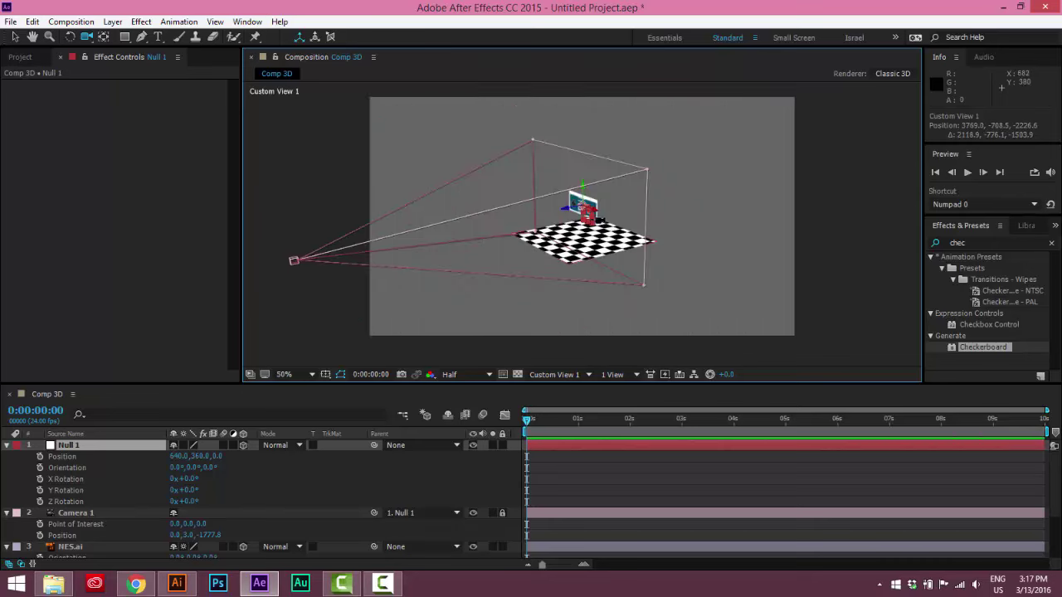
{"action": "mouse_move", "coordinate": [608, 222]}
{"action": "left_mouse_down"}
{"action": "mouse_move", "coordinate": [572, 237]}
{"action": "mouse_move", "coordinate": [640, 207]}
{"action": "mouse_move", "coordinate": [605, 222]}
{"action": "left_mouse_up"}
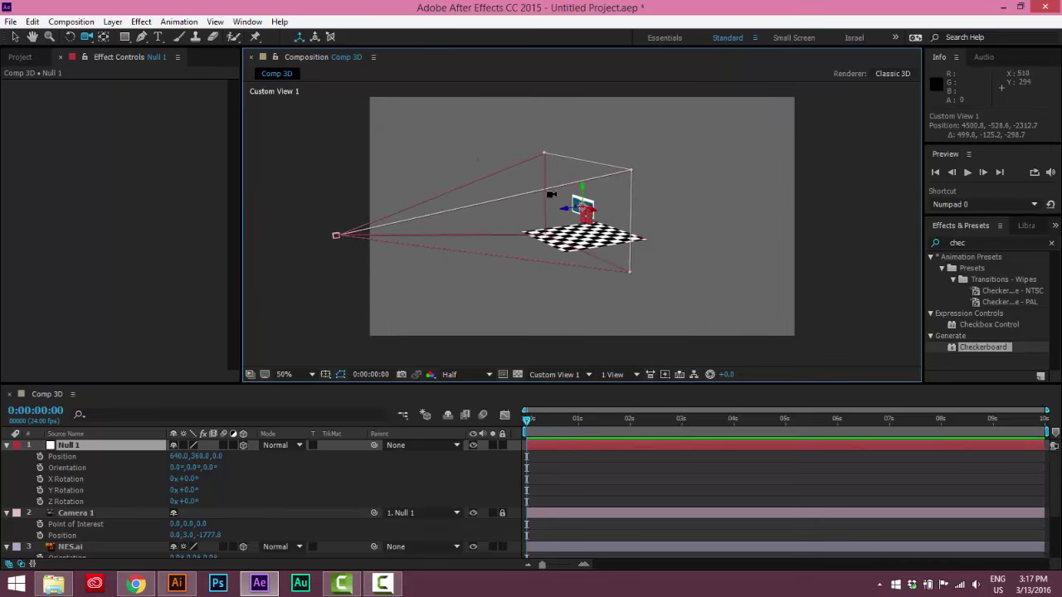
{"action": "left_click_drag", "start_coordinate": [569, 214], "coordinate": [606, 224]}
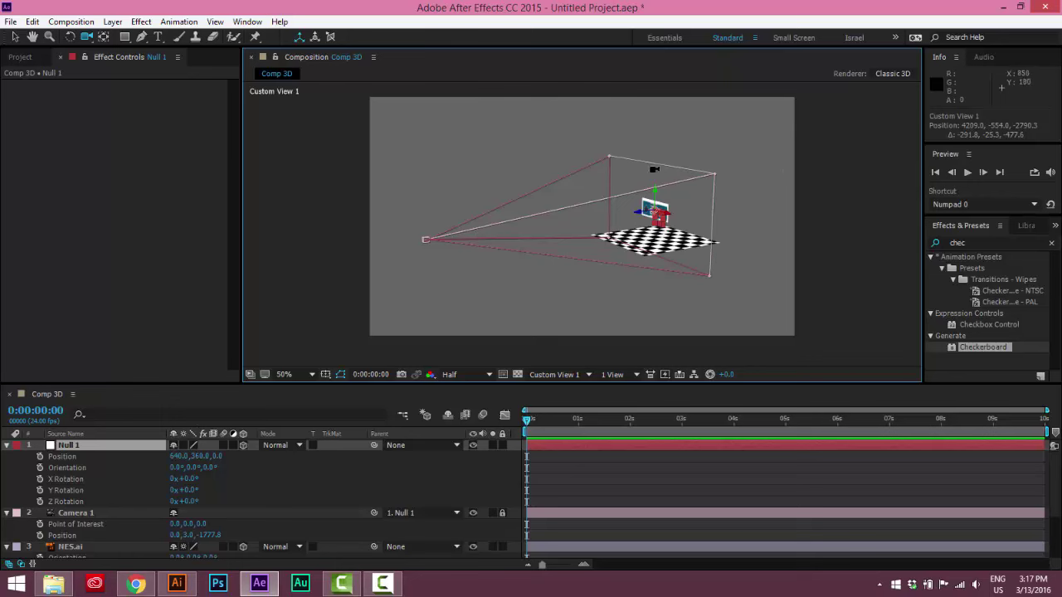
- Compare where the NES.ai layer and Null 1 sit in the scene, leaving Null 1 selected
{"action": "left_click", "coordinate": [85, 513]}
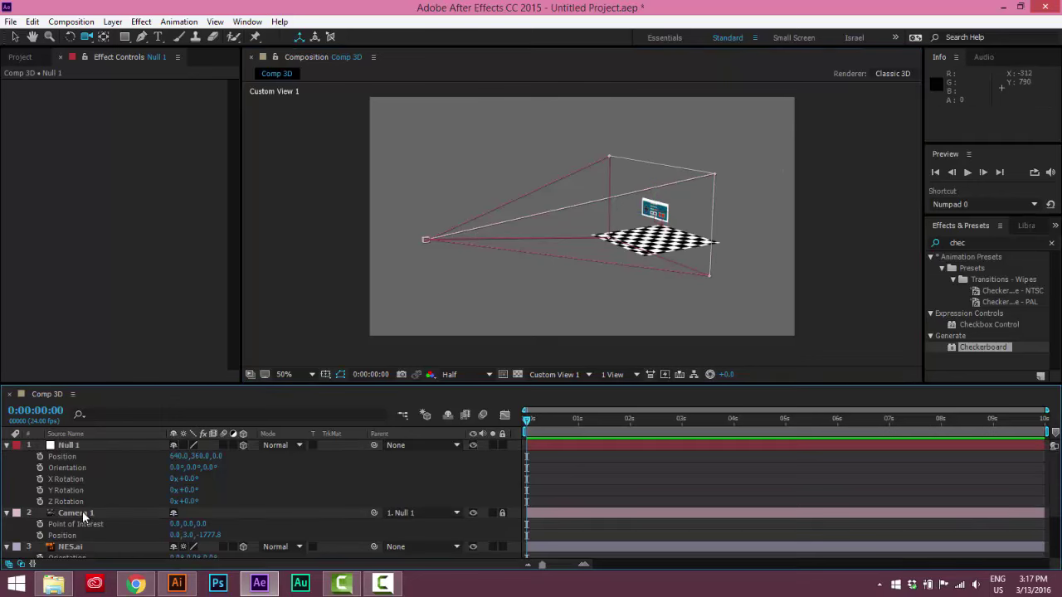
{"action": "left_click", "coordinate": [88, 548]}
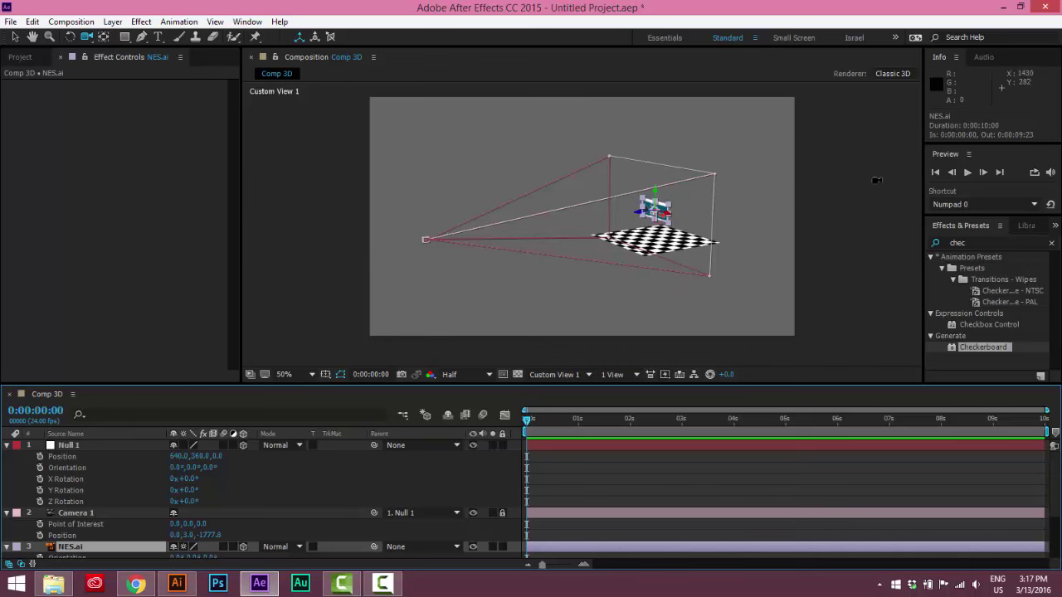
{"action": "left_click", "coordinate": [65, 445]}
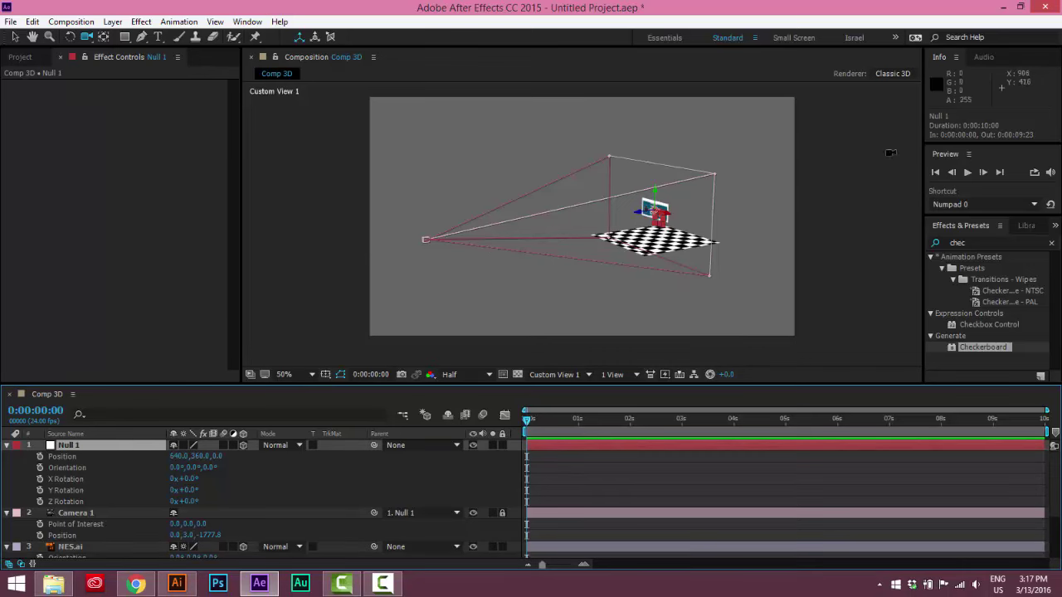
{"action": "left_click", "coordinate": [872, 175]}
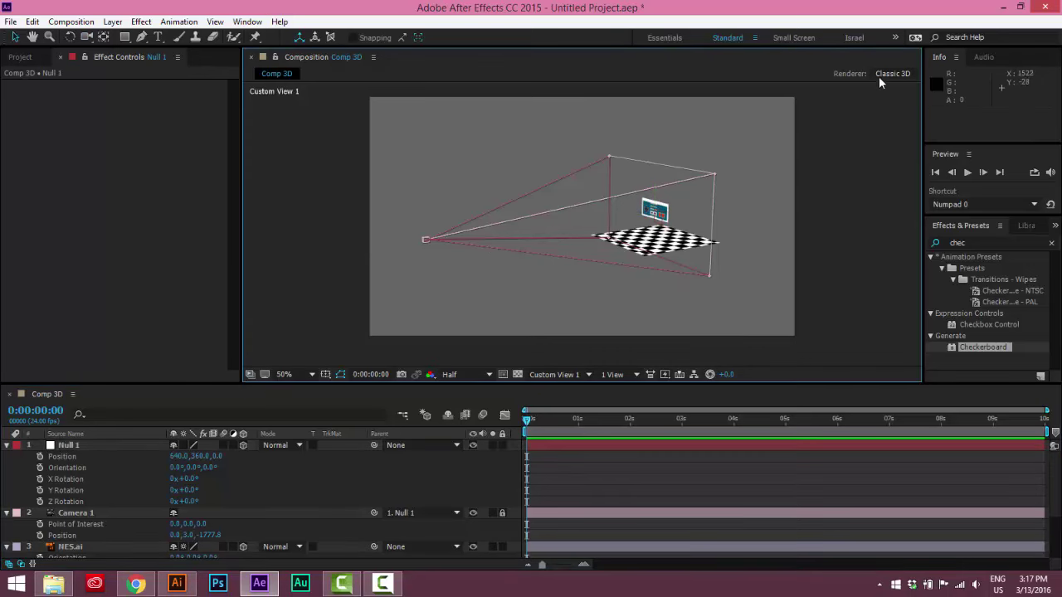
{"action": "left_click", "coordinate": [896, 38]}
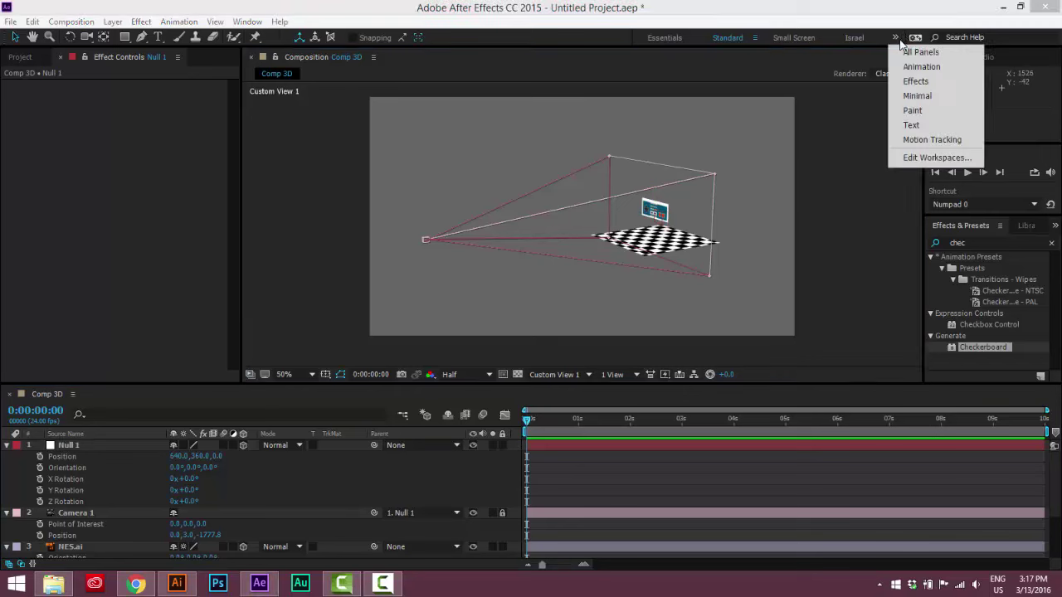
{"action": "left_click", "coordinate": [829, 177]}
- Choose On for Camera Wireframes in the composition's View Options and accept the settings
{"action": "left_click", "coordinate": [373, 57]}
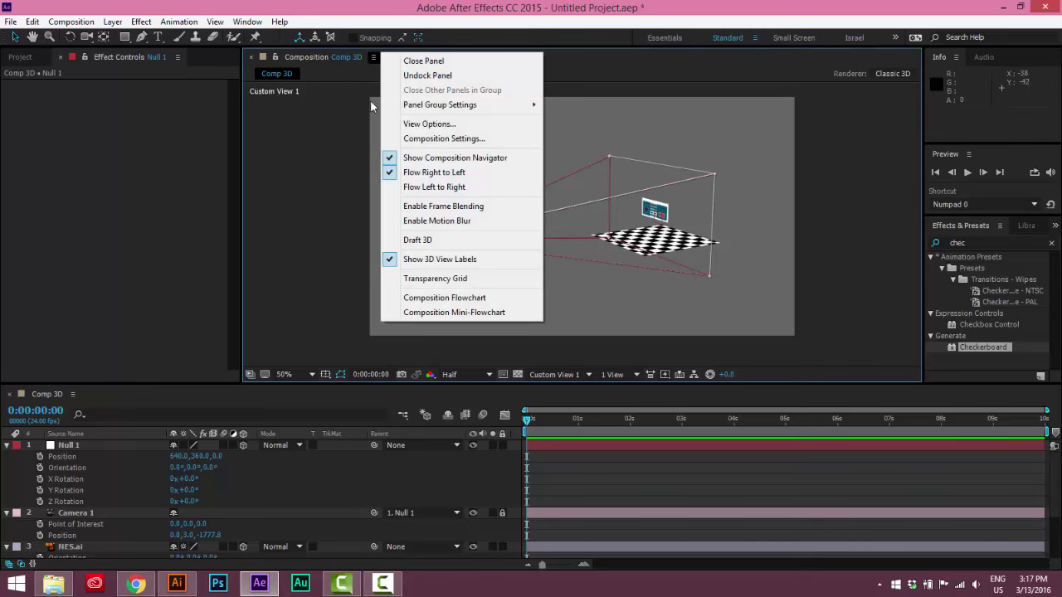
{"action": "left_click", "coordinate": [427, 124]}
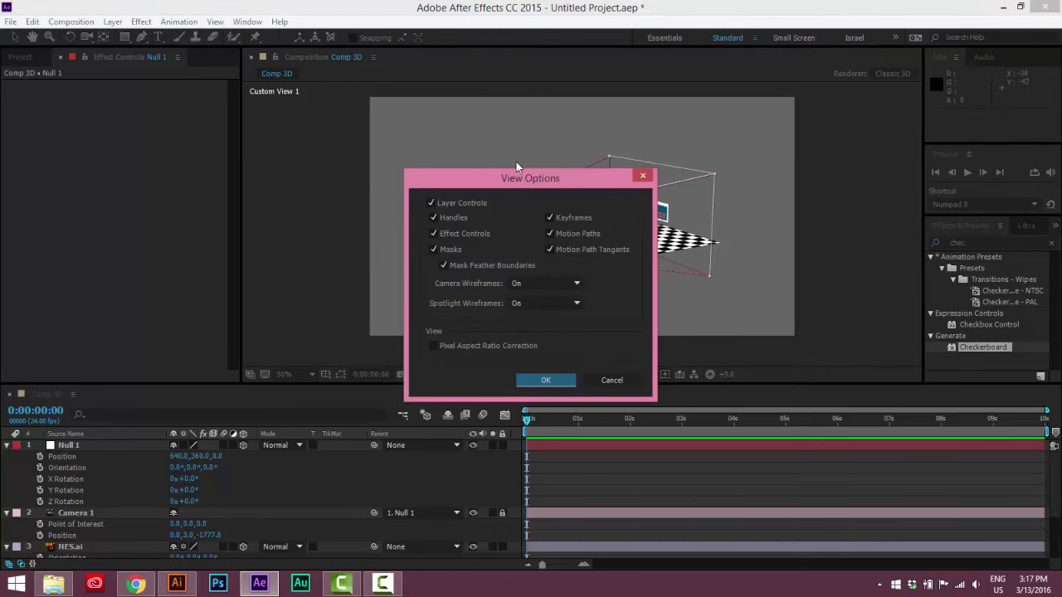
{"action": "left_click_drag", "start_coordinate": [536, 180], "coordinate": [657, 175]}
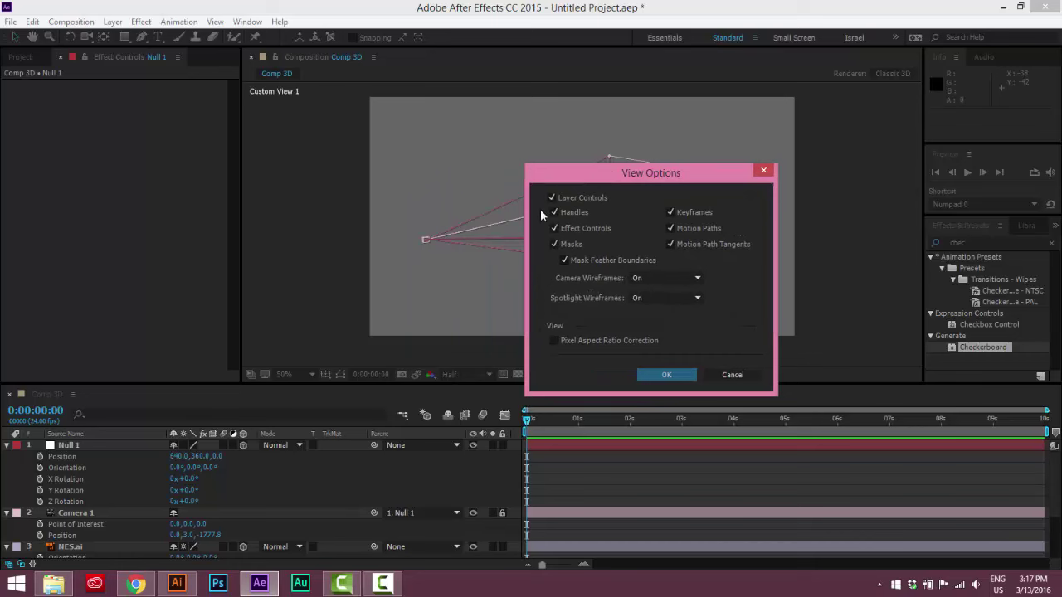
{"action": "left_click", "coordinate": [680, 277]}
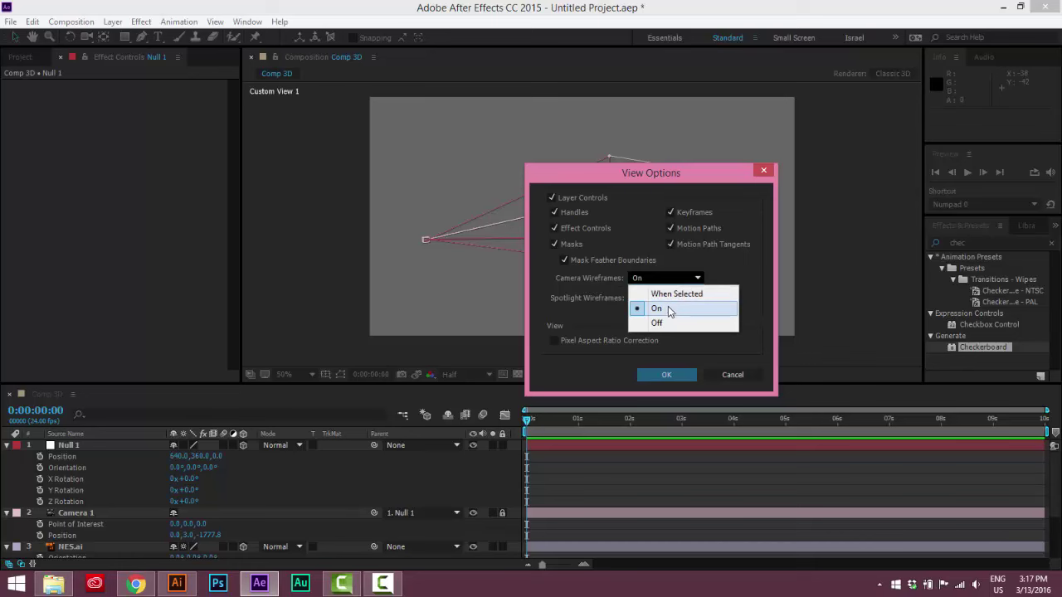
{"action": "left_click", "coordinate": [673, 308]}
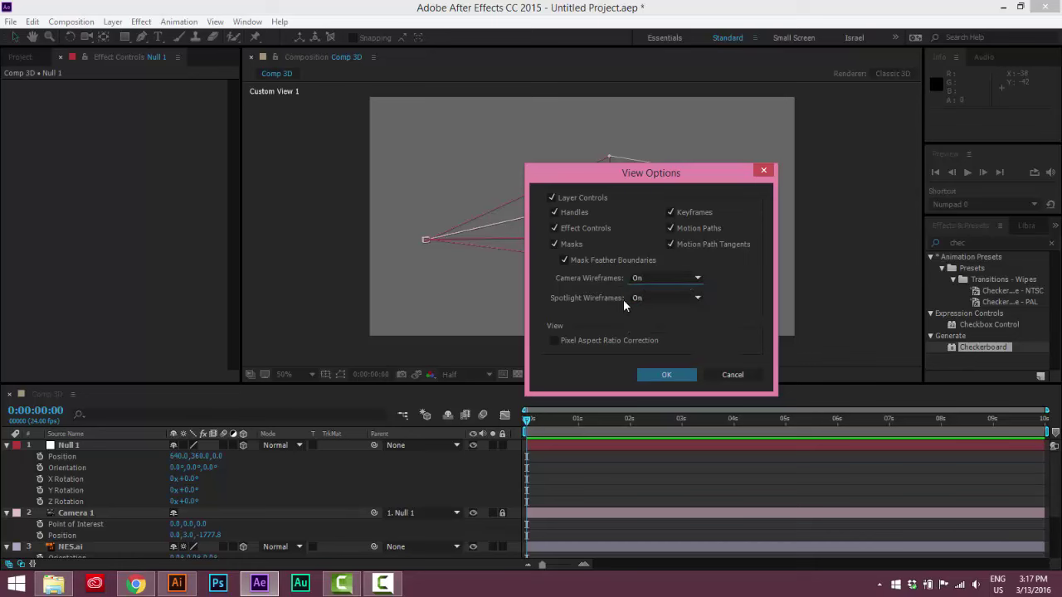
{"action": "left_click", "coordinate": [667, 374]}
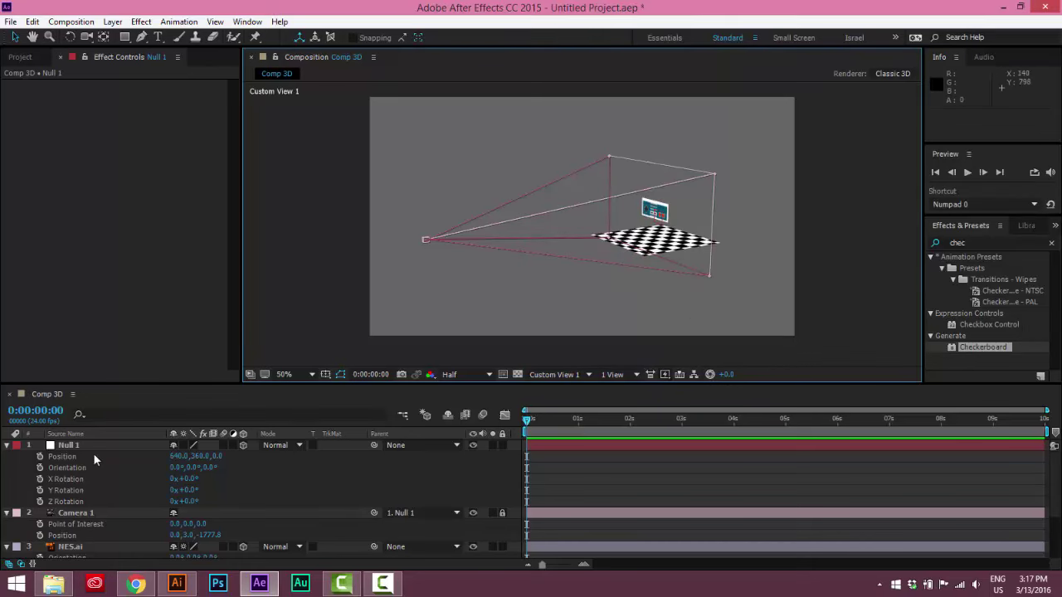
- Try rotating Null 1 about its X axis and its Y axis, undoing each change
{"action": "left_click", "coordinate": [93, 446]}
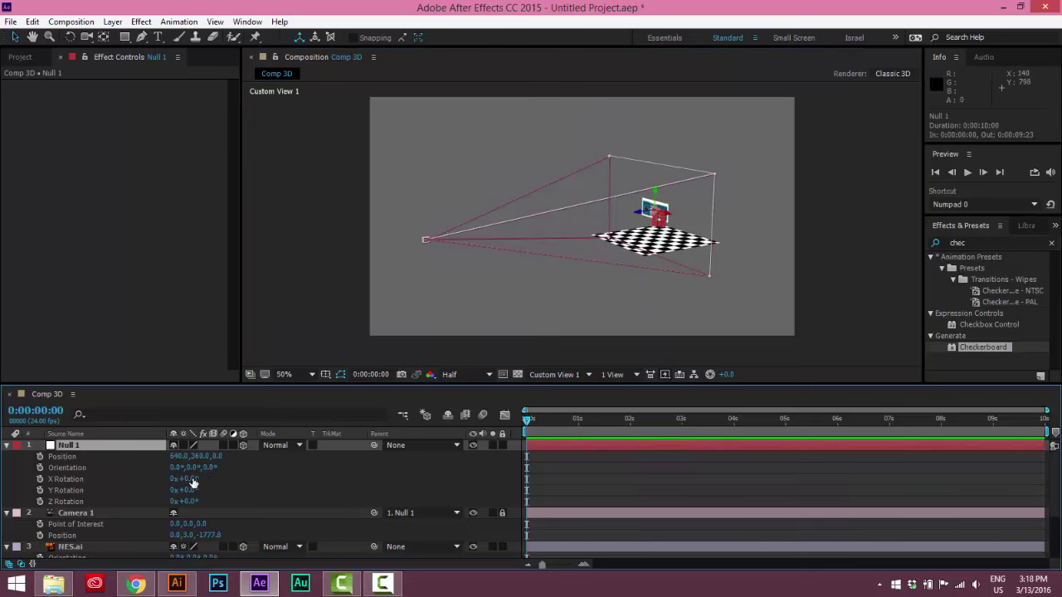
{"action": "left_click_drag", "start_coordinate": [192, 483], "coordinate": [263, 478]}
{"action": "key", "text": "ctrl+z"}
{"action": "left_click_drag", "start_coordinate": [188, 490], "coordinate": [126, 485]}
{"action": "key", "text": "ctrl+z"}
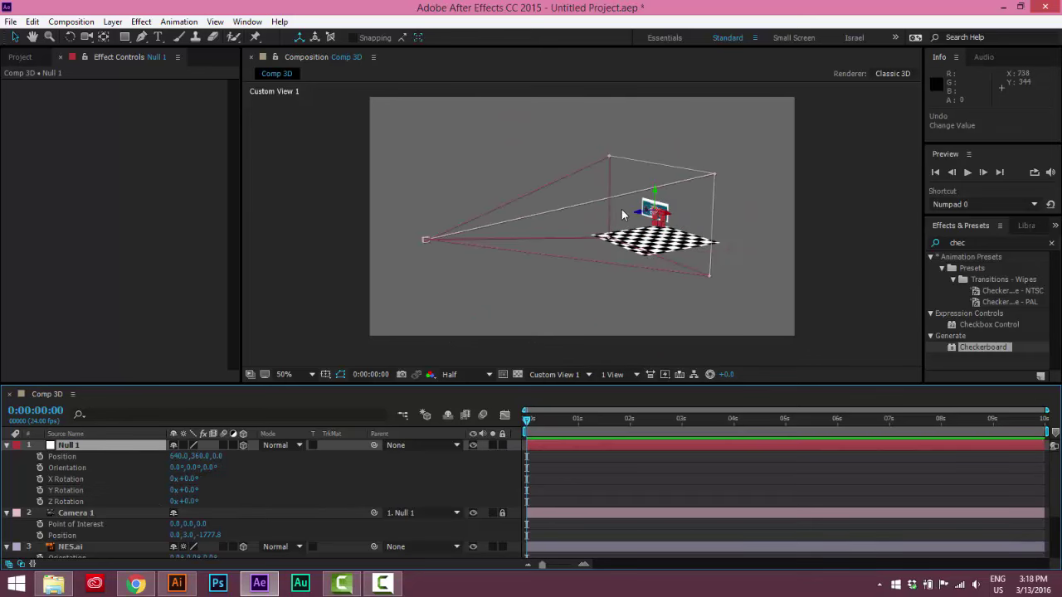
- Collapse the displayed properties of all unlocked layers and leave only Null 1 selected
{"action": "key", "text": "c"}
{"action": "left_click_drag", "start_coordinate": [634, 224], "coordinate": [397, 342]}
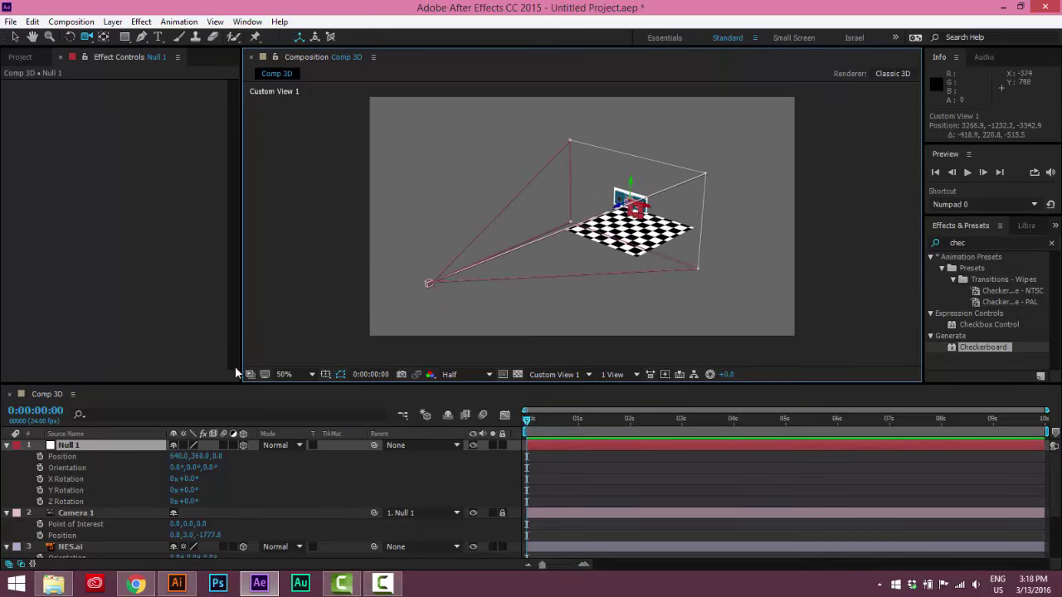
{"action": "left_click", "coordinate": [68, 446]}
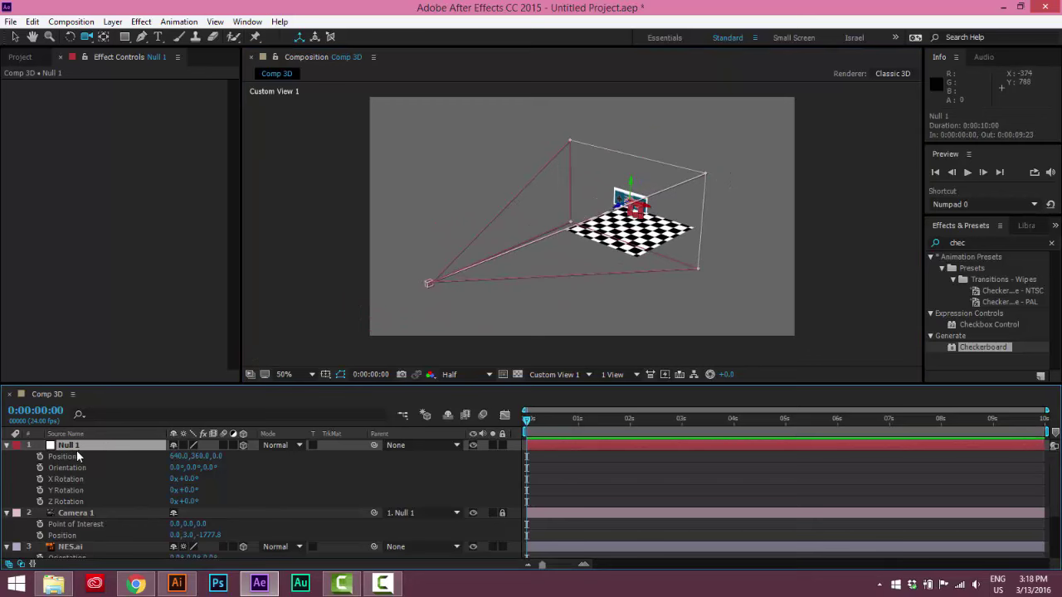
{"action": "key", "text": "ctrl+a"}
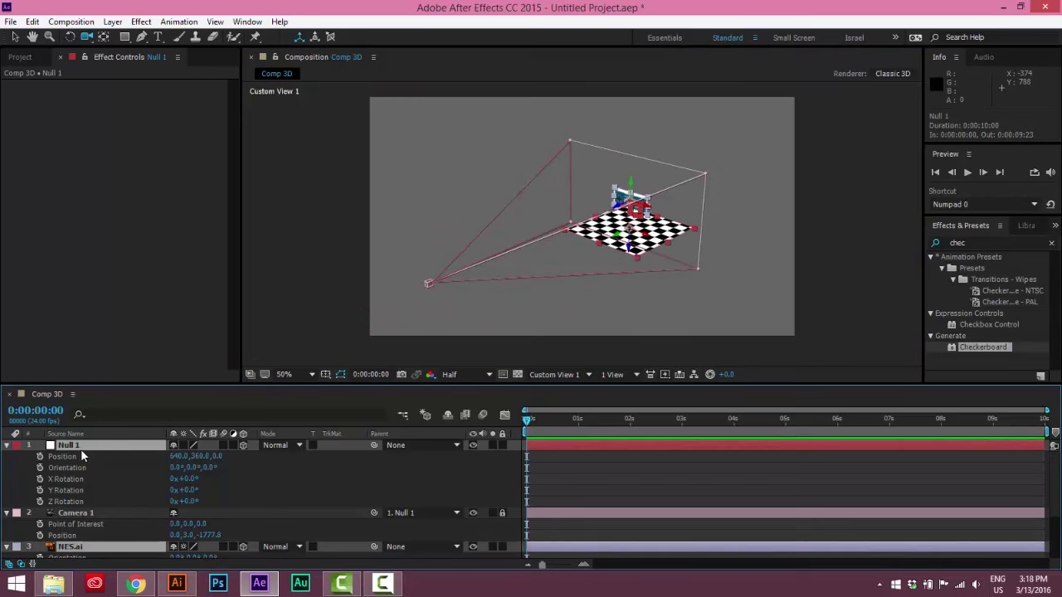
{"action": "key", "text": "u"}
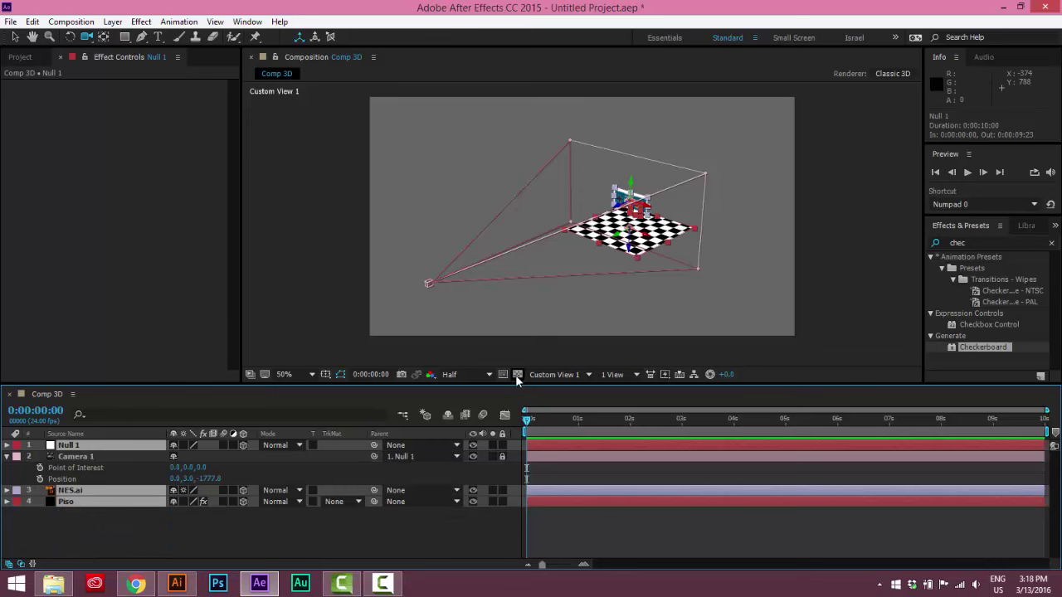
{"action": "left_click", "coordinate": [92, 445]}
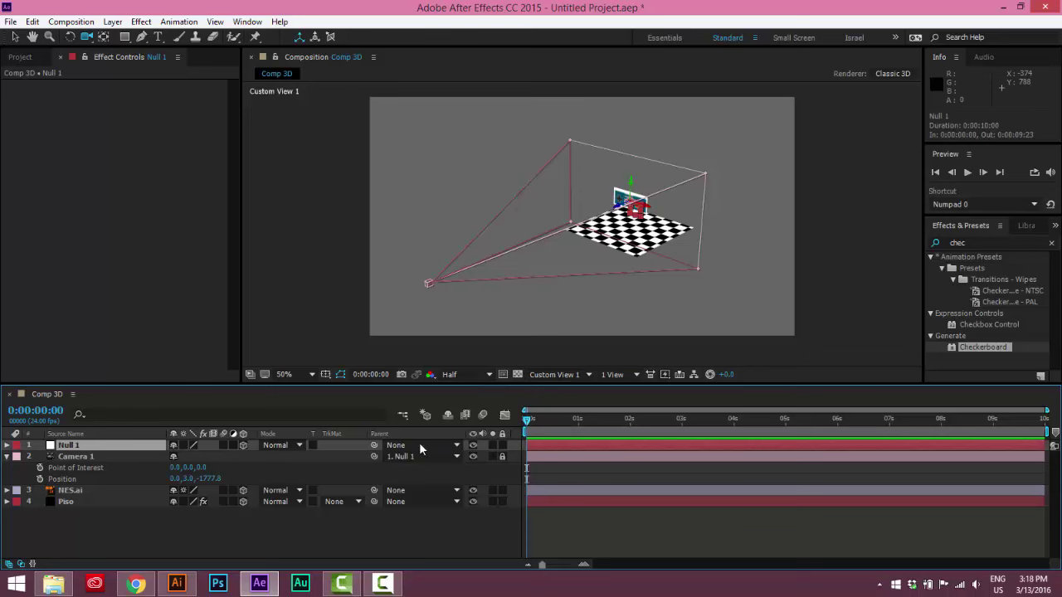
- Examine the scene through the Active Camera, Left, Front and Back views, returning to Active Camera
{"action": "left_click", "coordinate": [570, 381]}
{"action": "left_click", "coordinate": [571, 389]}
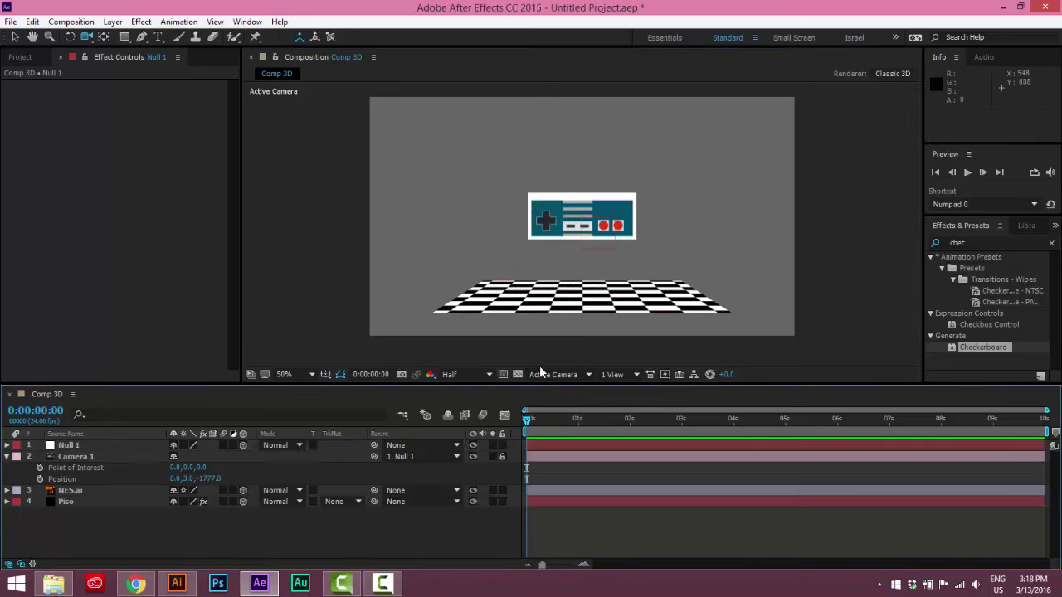
{"action": "key", "text": "F11"}
{"action": "key", "text": "F12"}
{"action": "left_click", "coordinate": [576, 376]}
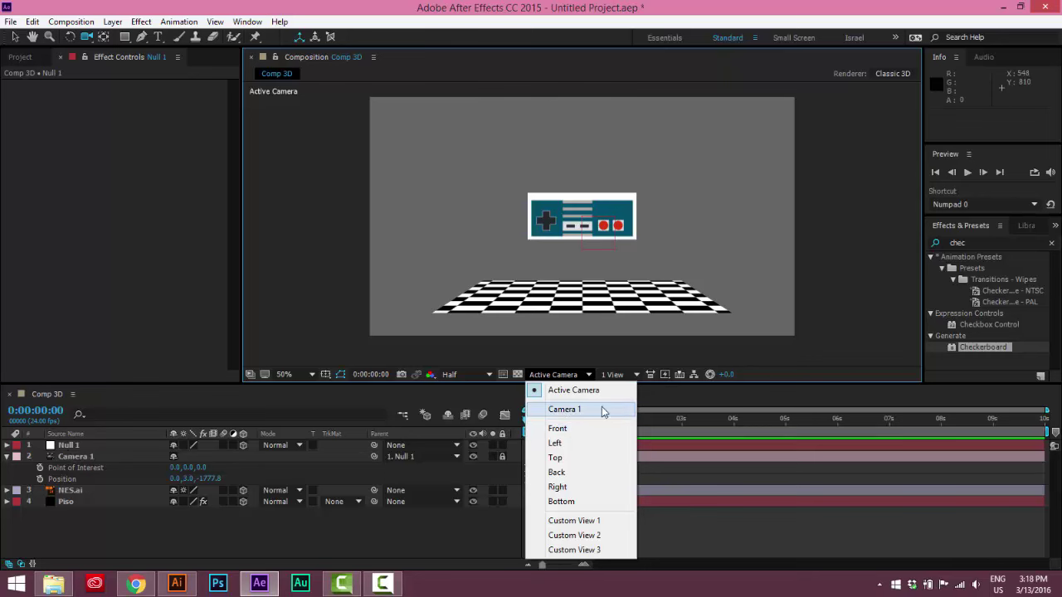
{"action": "left_click", "coordinate": [556, 443]}
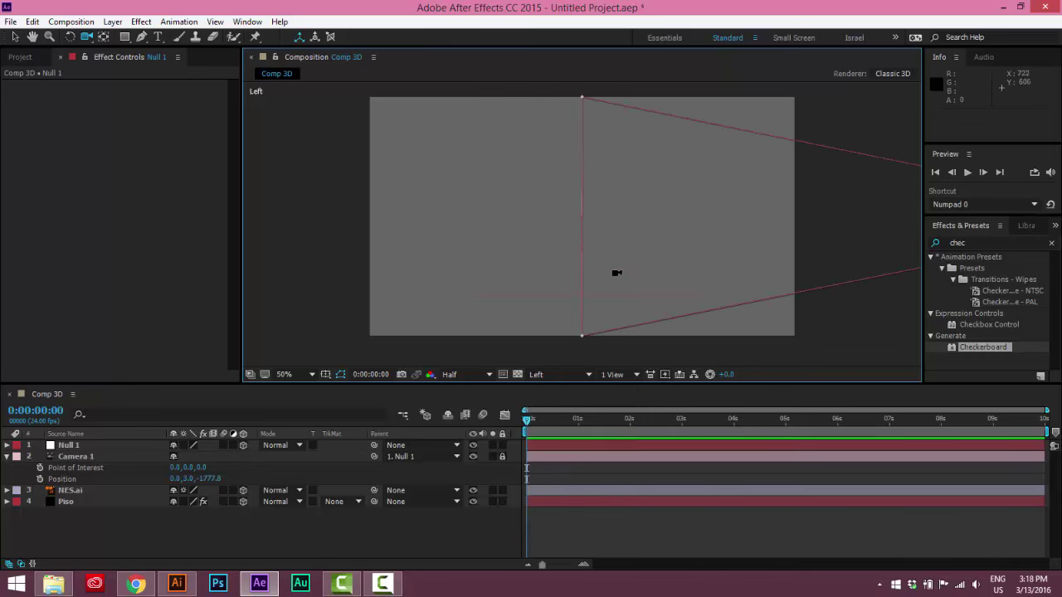
{"action": "left_click", "coordinate": [565, 375]}
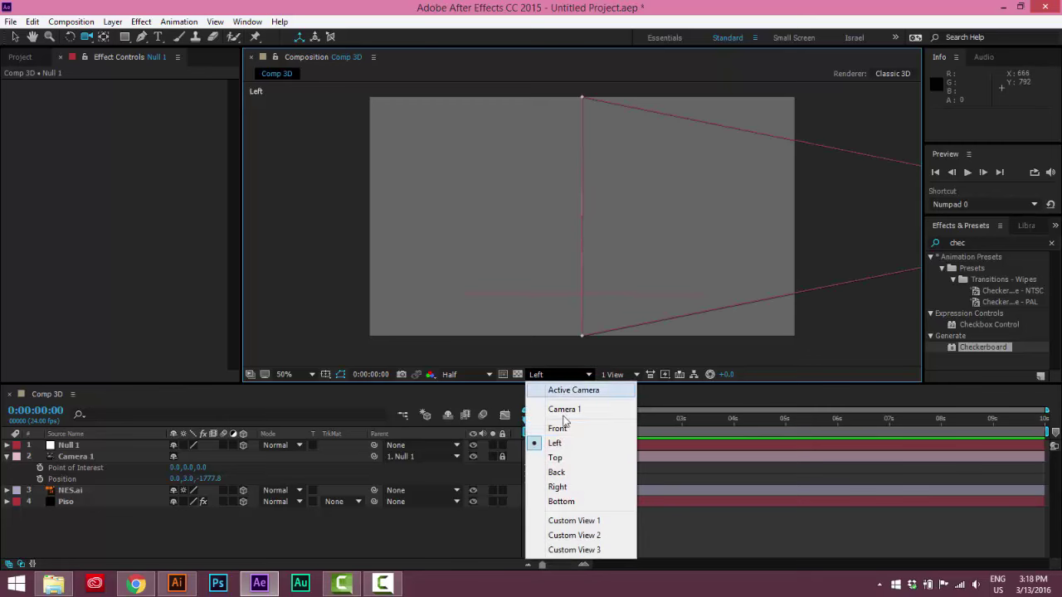
{"action": "left_click", "coordinate": [558, 431]}
{"action": "left_click", "coordinate": [565, 374]}
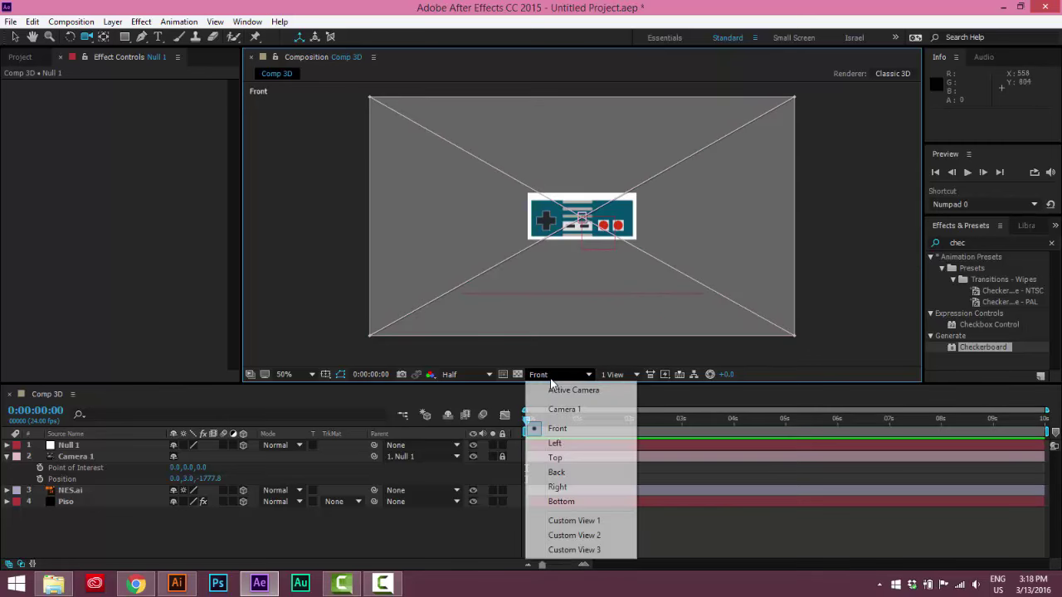
{"action": "left_click", "coordinate": [571, 473]}
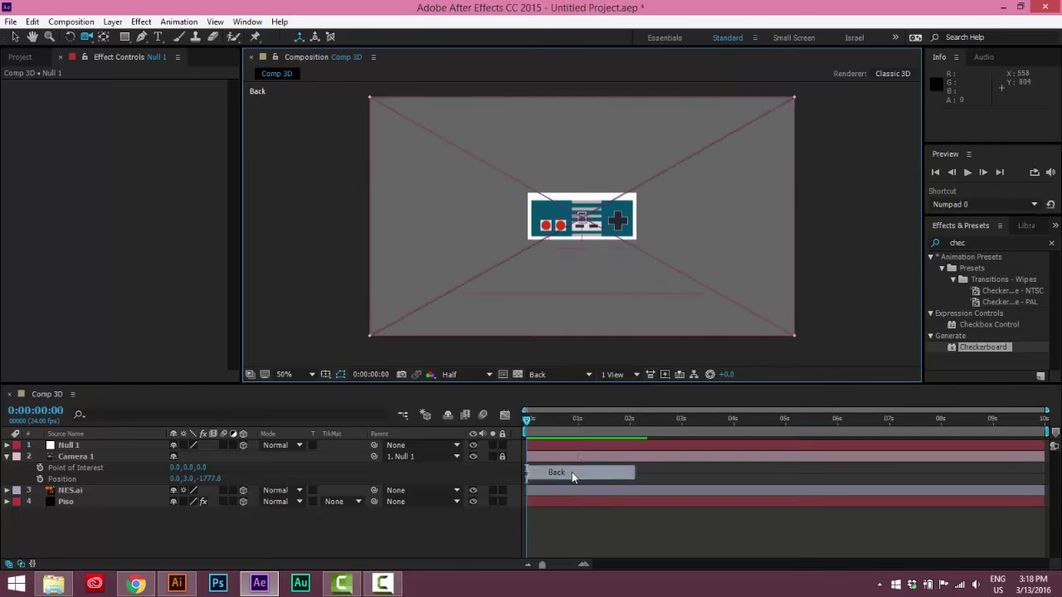
{"action": "left_click", "coordinate": [552, 377]}
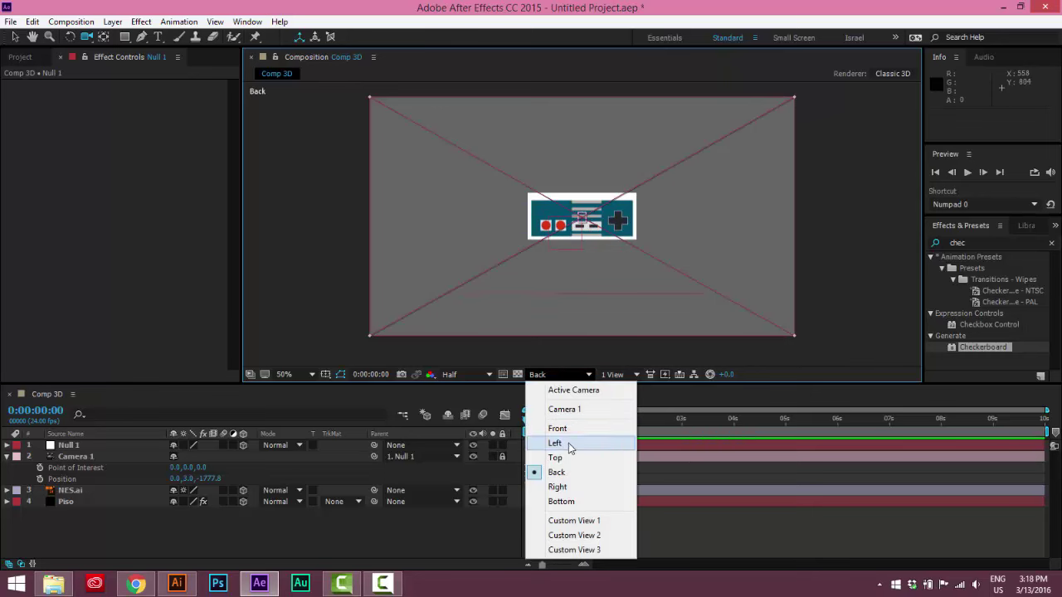
{"action": "left_click", "coordinate": [582, 397]}
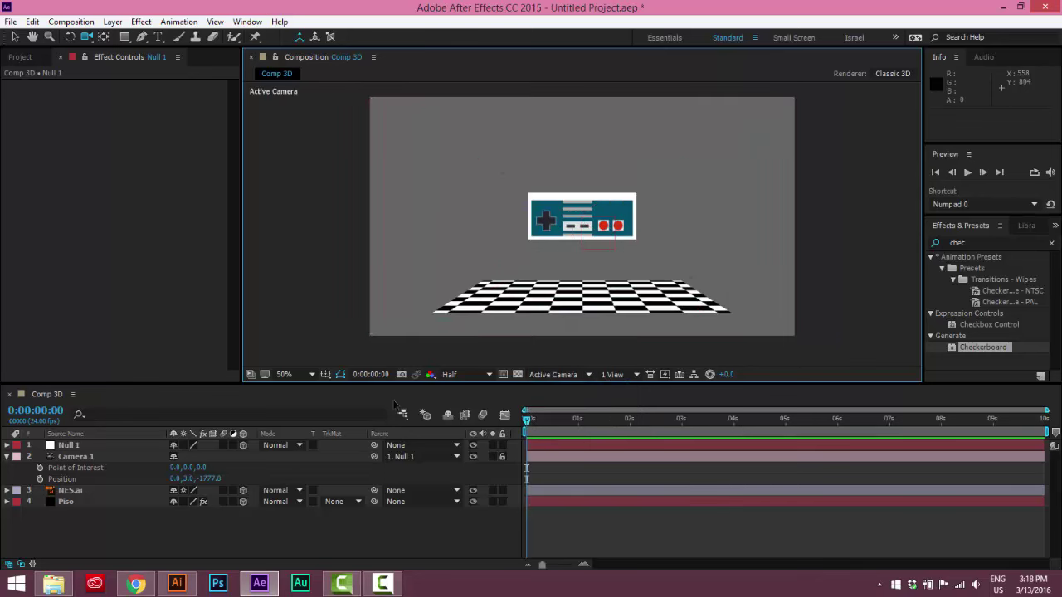
- Keyframe Null 1's Position with a Z value of 1990 at 0:00:00:00 and -20 at 0:00:01:06
{"action": "left_click", "coordinate": [82, 444]}
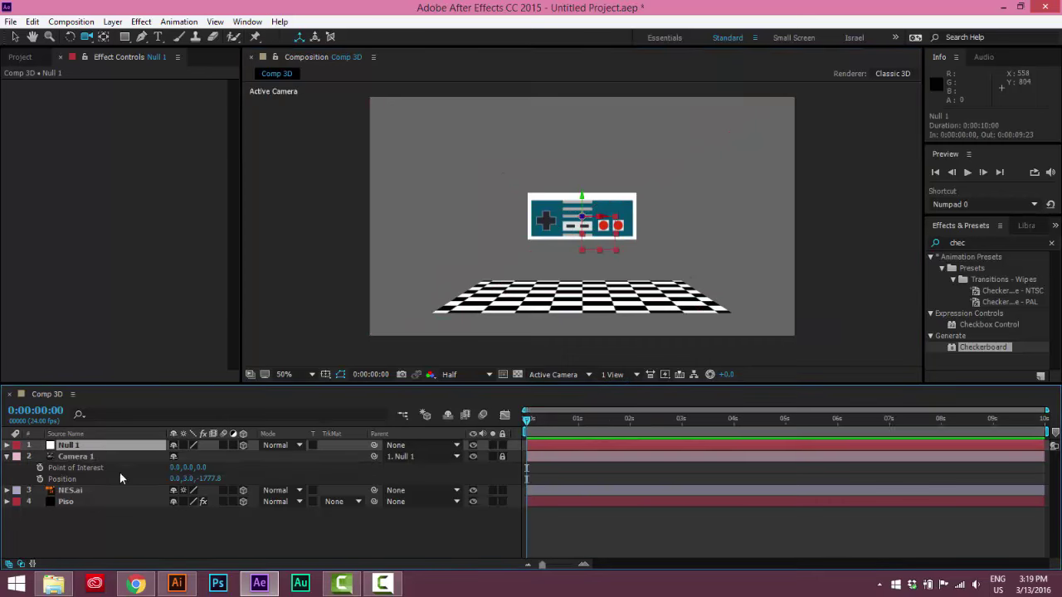
{"action": "key", "text": "r"}
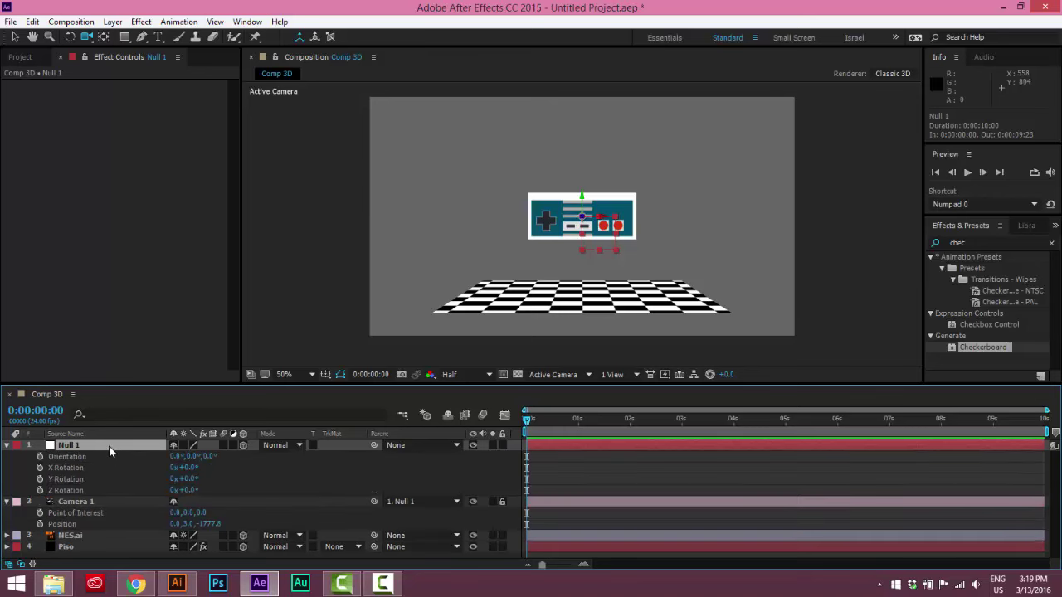
{"action": "key", "text": "shift+p"}
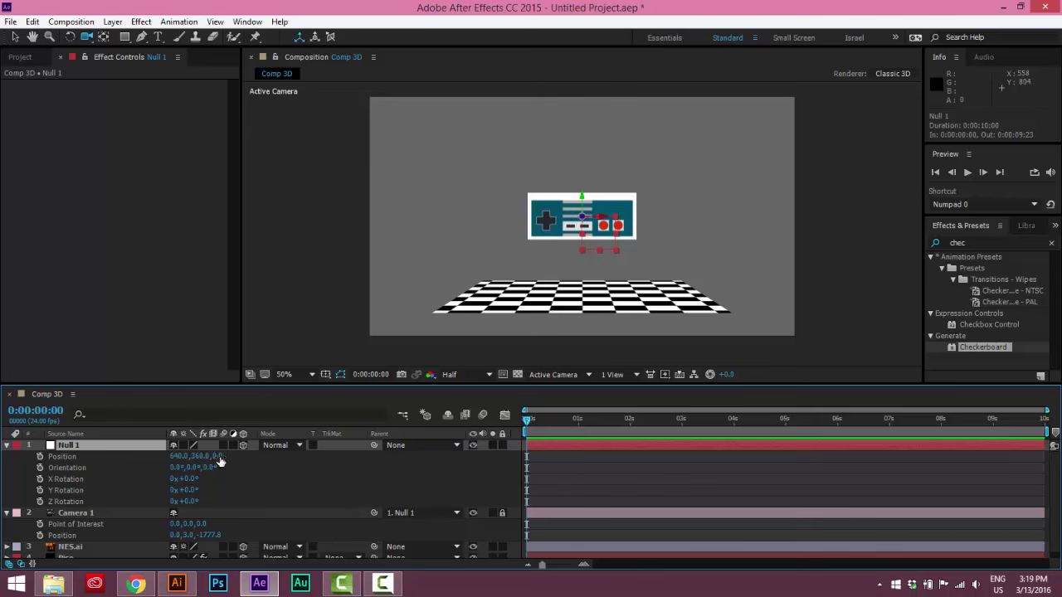
{"action": "left_click_drag", "start_coordinate": [220, 461], "coordinate": [339, 445]}
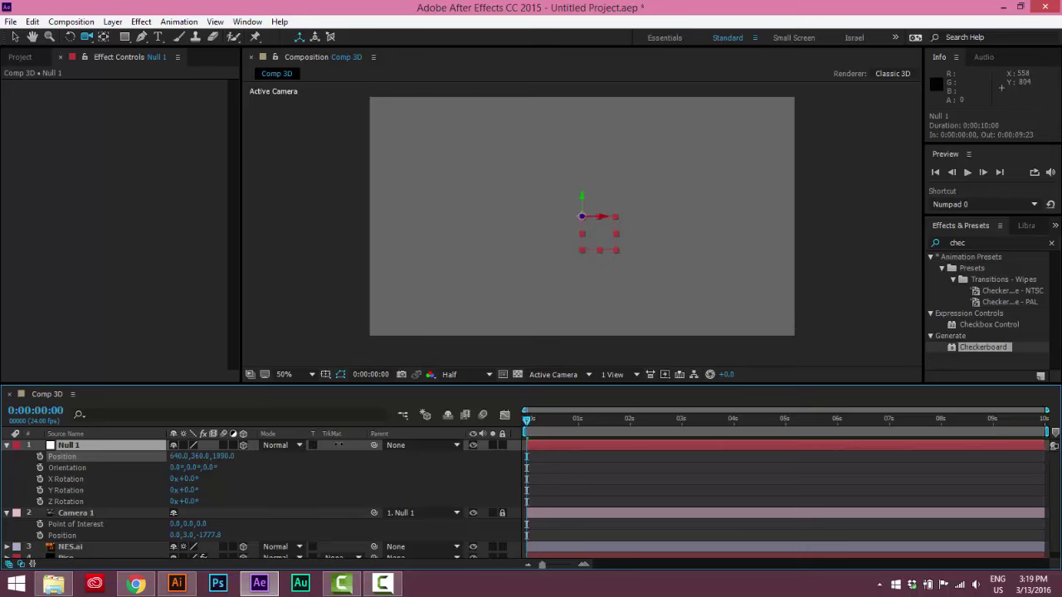
{"action": "left_click", "coordinate": [39, 457]}
{"action": "key", "text": "space"}
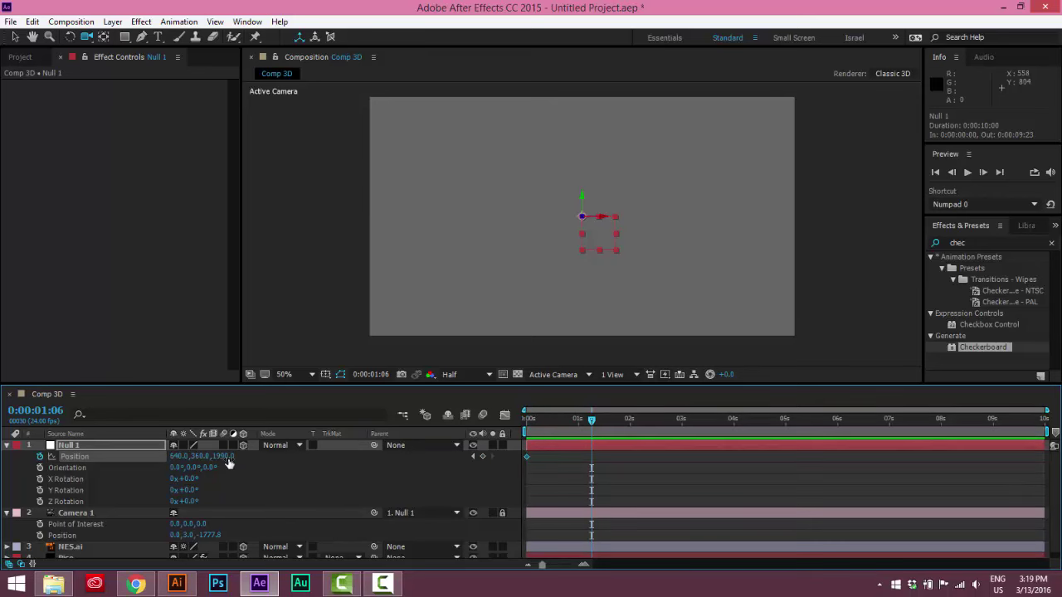
{"action": "left_click_drag", "start_coordinate": [227, 459], "coordinate": [115, 479]}
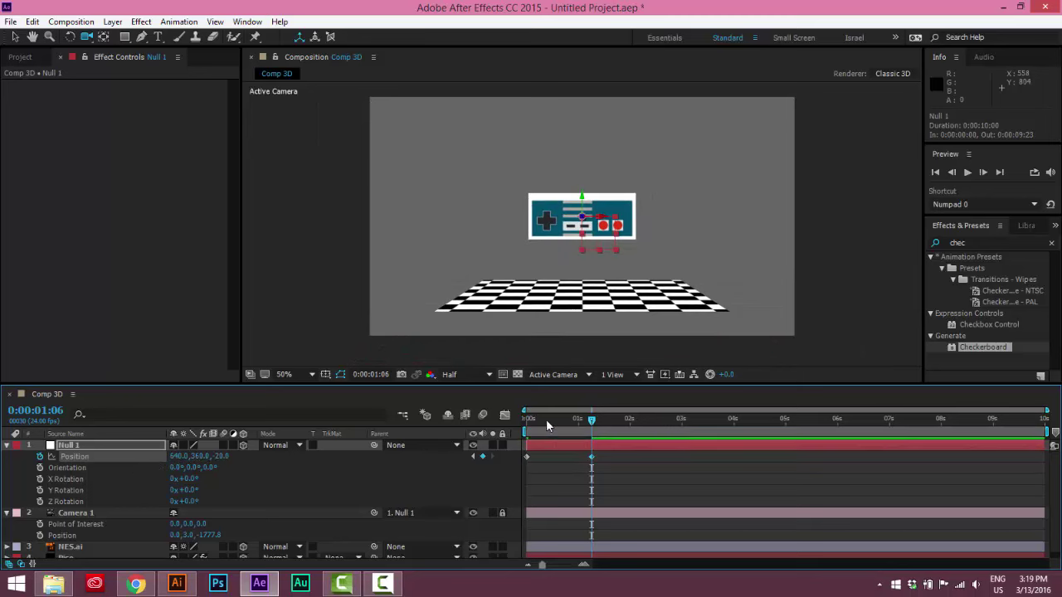
- Keyframe Null 1's Y Rotation at 0° at 0:00:00:11 and 20° at 0:00:01:06
{"action": "left_click_drag", "start_coordinate": [572, 426], "coordinate": [550, 422]}
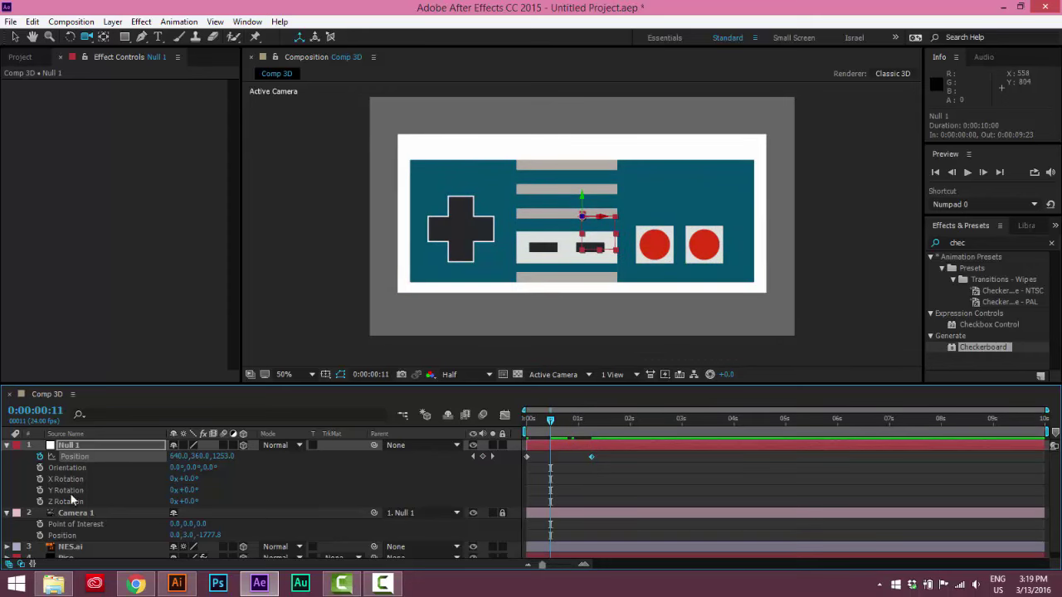
{"action": "left_click", "coordinate": [40, 490]}
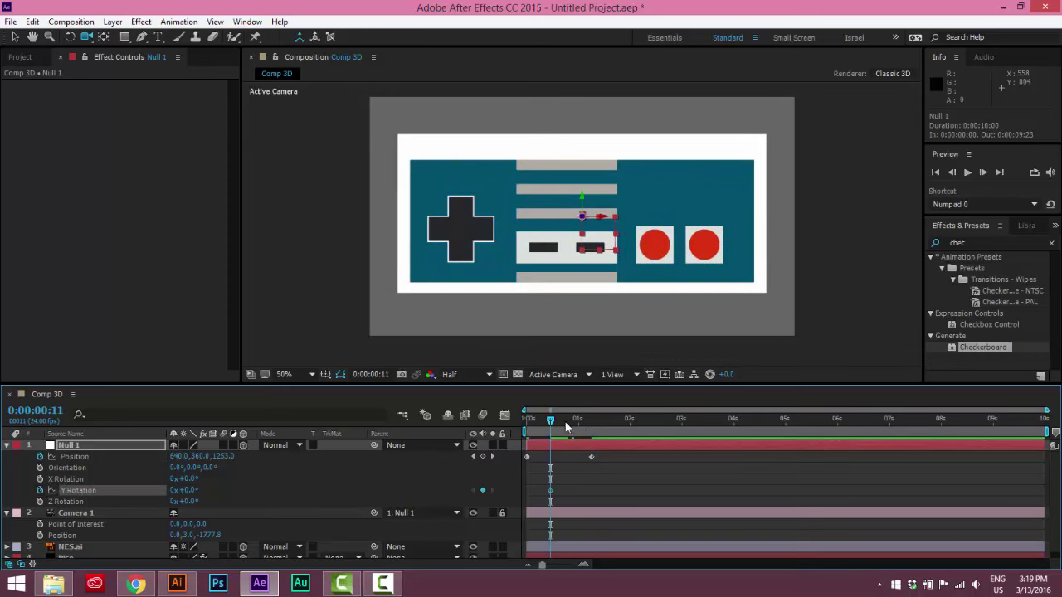
{"action": "left_click_drag", "start_coordinate": [565, 424], "coordinate": [591, 421]}
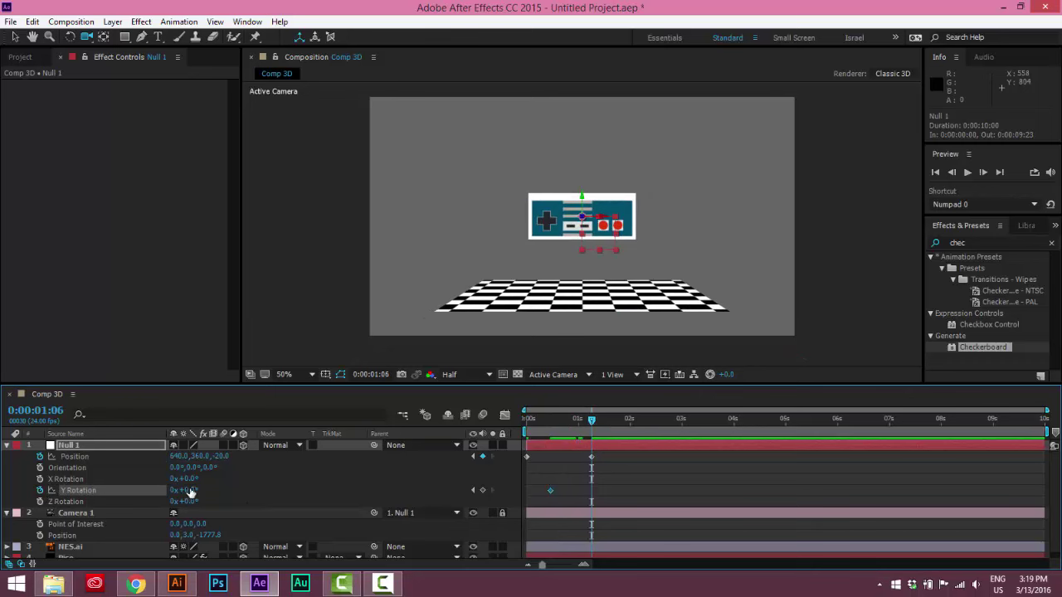
{"action": "left_click_drag", "start_coordinate": [190, 491], "coordinate": [209, 489]}
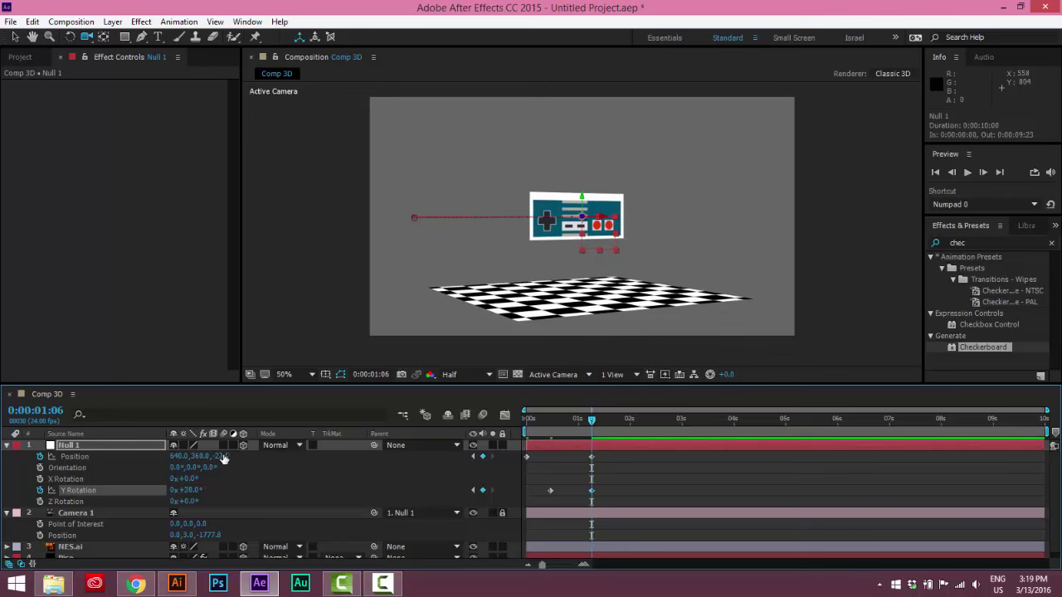
- Set Null 1's Z position to 221 at 0:00:01:06 and scrub through the camera move from the start
{"action": "left_click_drag", "start_coordinate": [225, 455], "coordinate": [356, 431]}
{"action": "key", "text": "Home"}
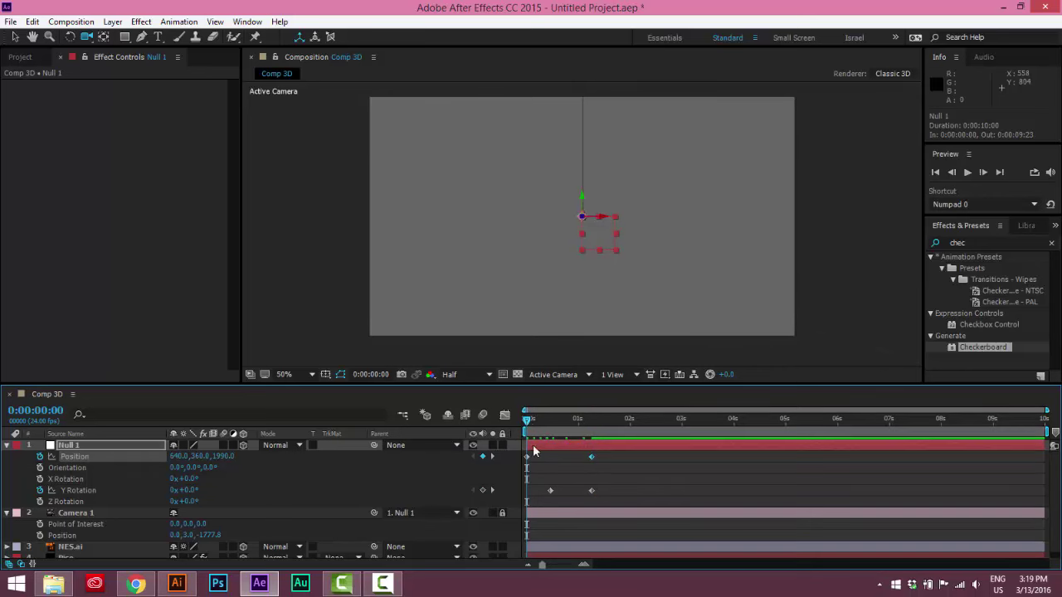
{"action": "left_click_drag", "start_coordinate": [532, 425], "coordinate": [591, 422]}
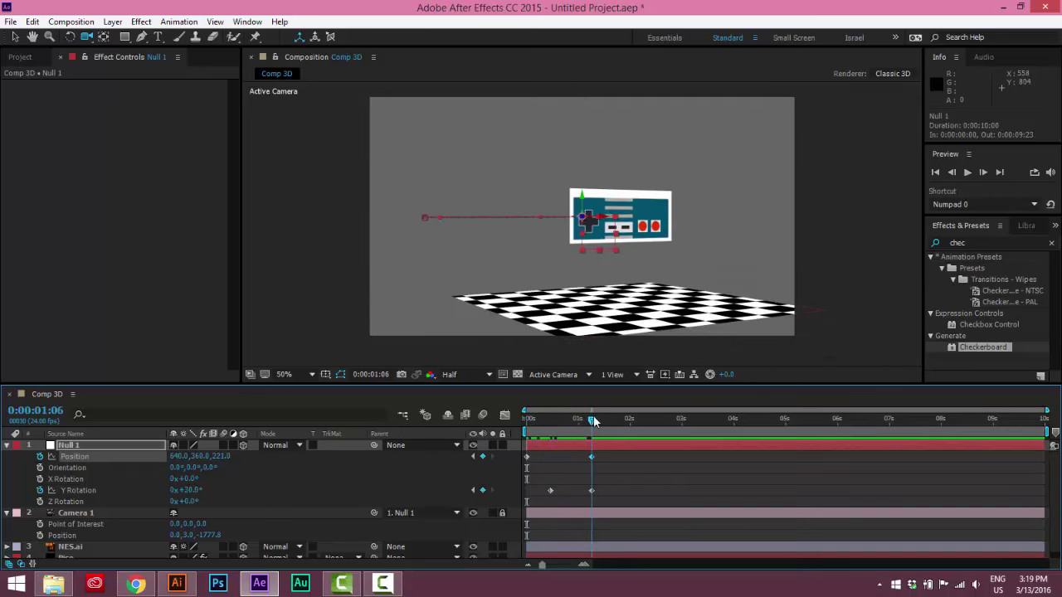
- Set Null 1's X and Y position to 795 and 427 at 0:00:01:06, and apply Easy Ease to all its Position and Y Rotation keyframes
{"action": "left_click_drag", "start_coordinate": [199, 456], "coordinate": [266, 446]}
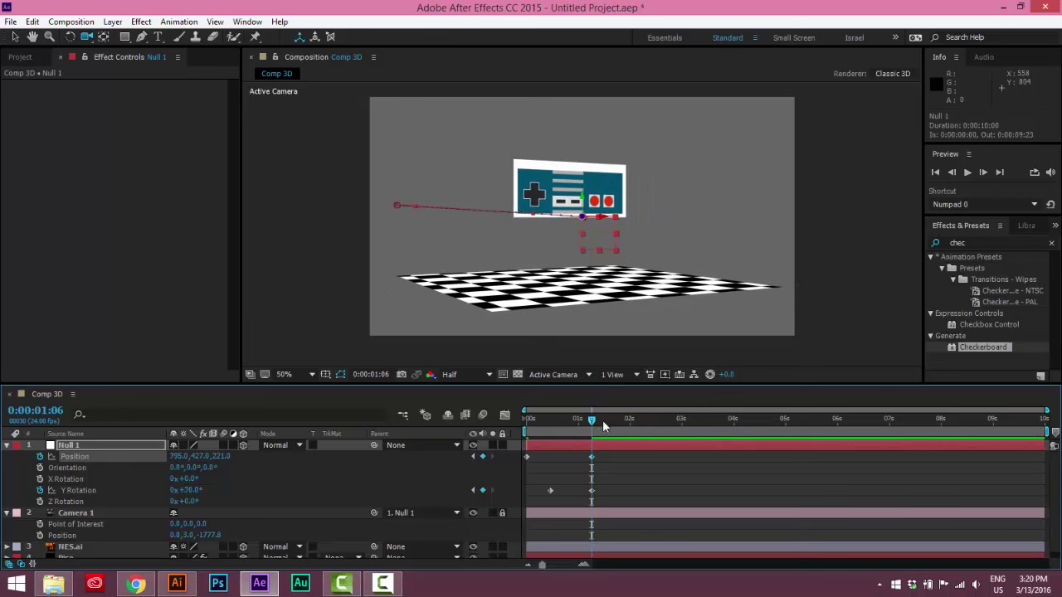
{"action": "left_click_drag", "start_coordinate": [604, 426], "coordinate": [504, 506]}
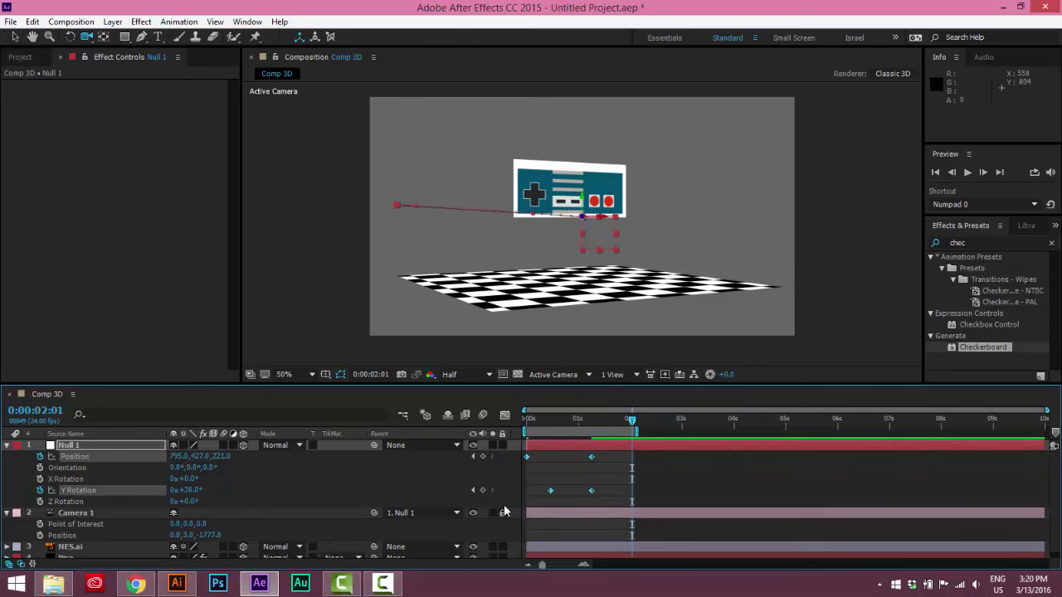
{"action": "key", "text": "F9"}
{"action": "key", "text": "space"}
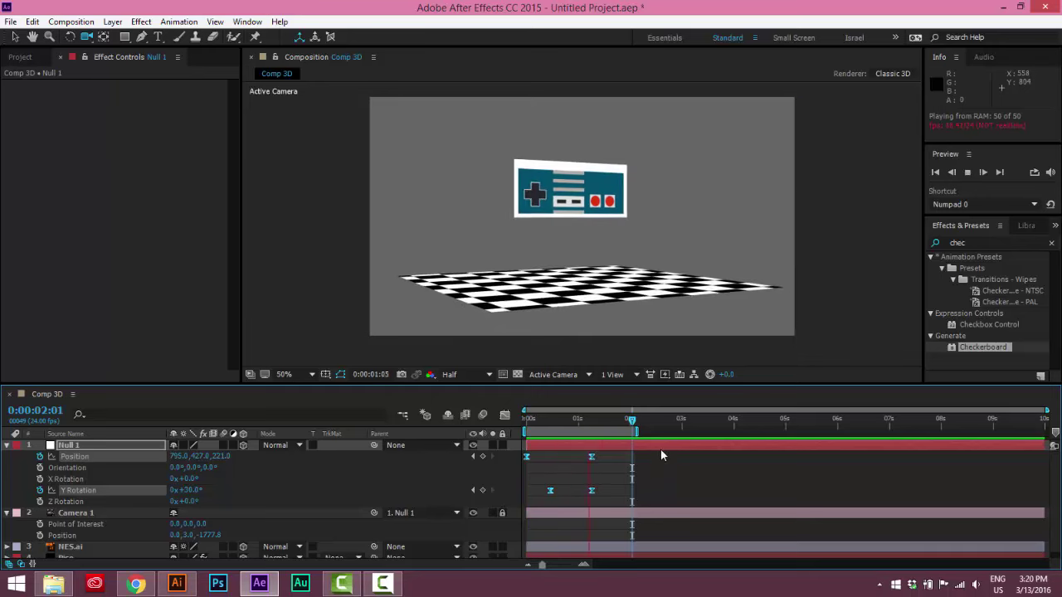
{"action": "left_click", "coordinate": [626, 424]}
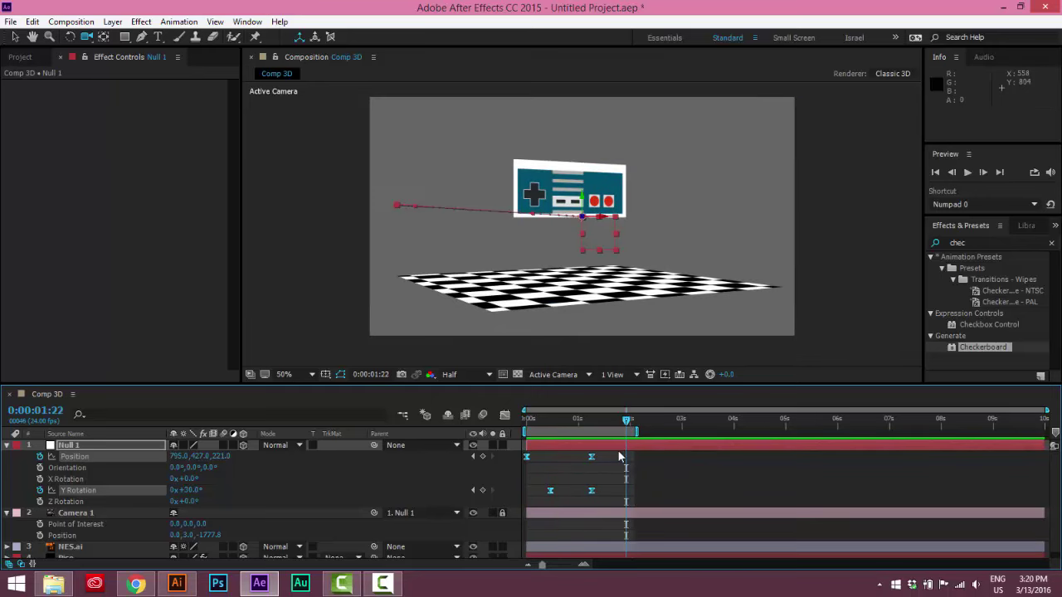
- Set the incoming velocity influence of Null 1's Position keyframe at 0:00:01:06 to 77%
{"action": "left_click_drag", "start_coordinate": [617, 450], "coordinate": [579, 464]}
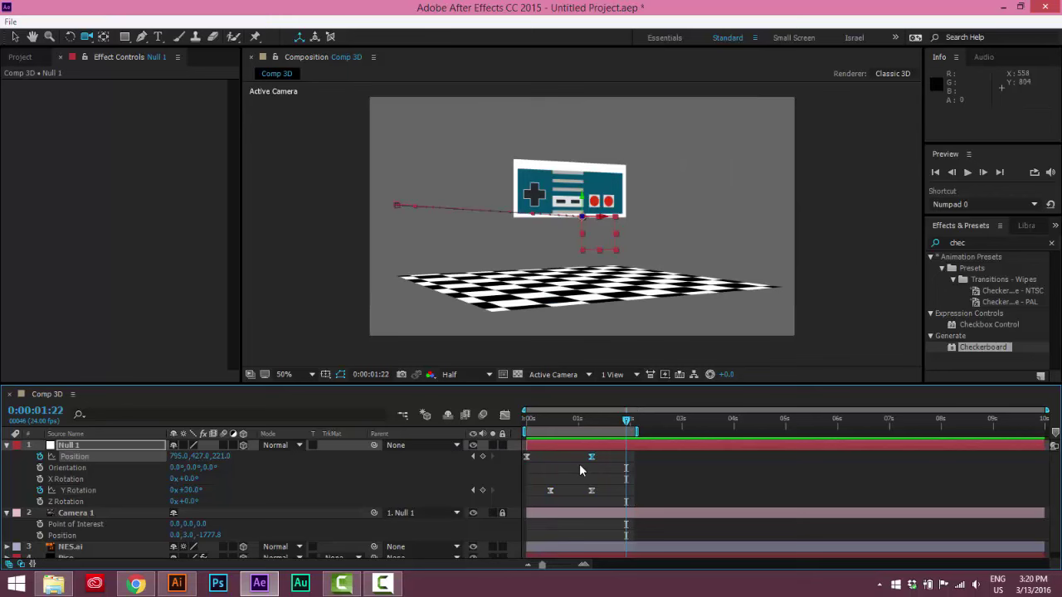
{"action": "key", "text": "ctrl+shift+k"}
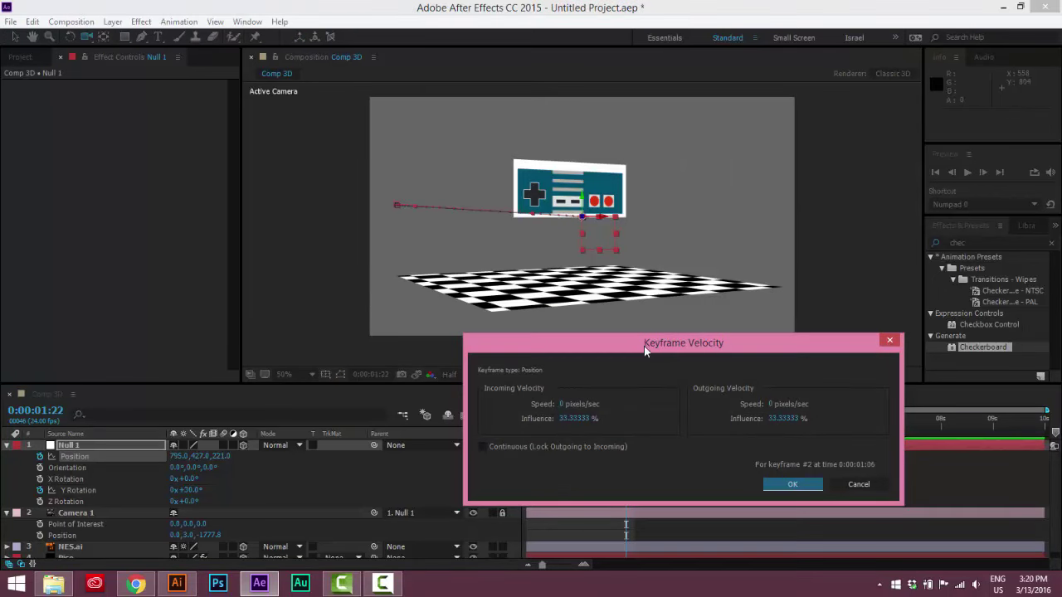
{"action": "left_click_drag", "start_coordinate": [644, 346], "coordinate": [737, 259]}
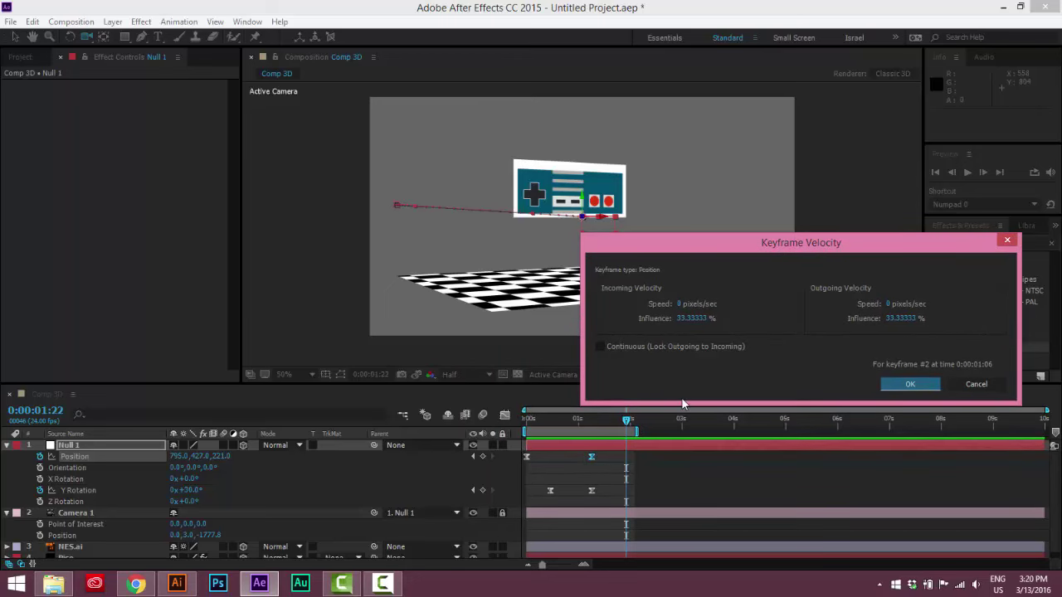
{"action": "left_click", "coordinate": [696, 320]}
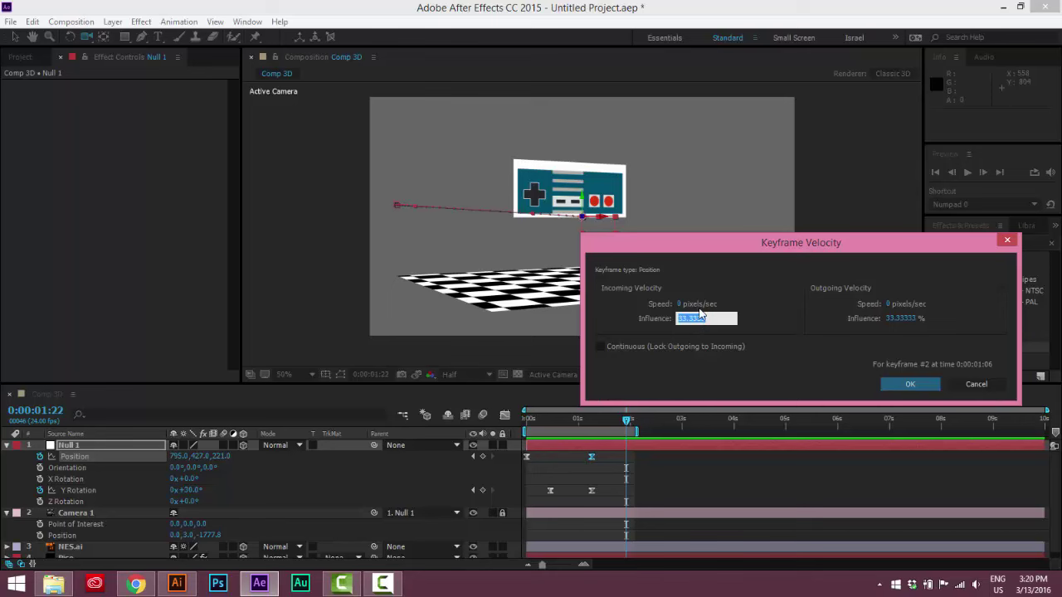
{"action": "type", "text": "77"}
{"action": "key", "text": "Return"}
- Set the incoming velocity influence of Null 1's Y Rotation keyframe at 0:00:01:06 to 77% and preview the camera move
{"action": "left_click_drag", "start_coordinate": [637, 476], "coordinate": [578, 498]}
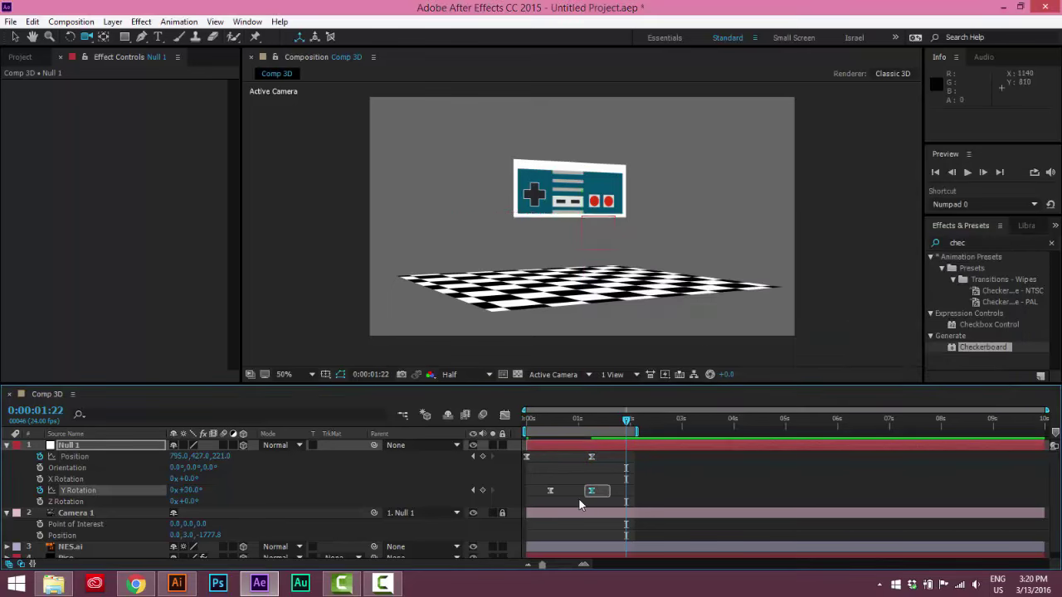
{"action": "key", "text": "ctrl+shift+k"}
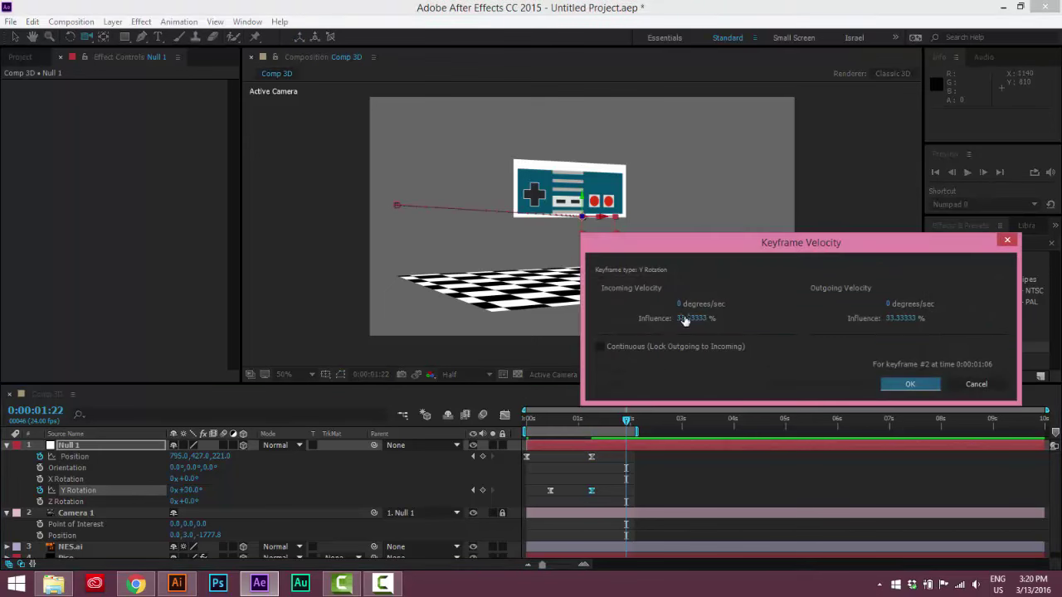
{"action": "left_click", "coordinate": [684, 319]}
{"action": "type", "text": "77"}
{"action": "key", "text": "Return"}
{"action": "key", "text": "Return"}
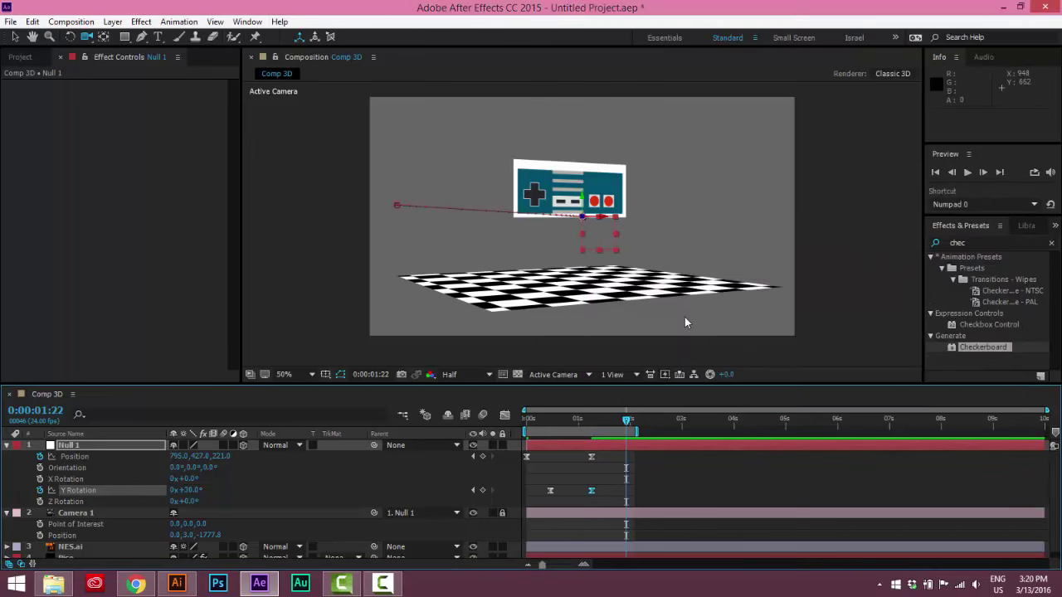
{"action": "key", "text": "space"}
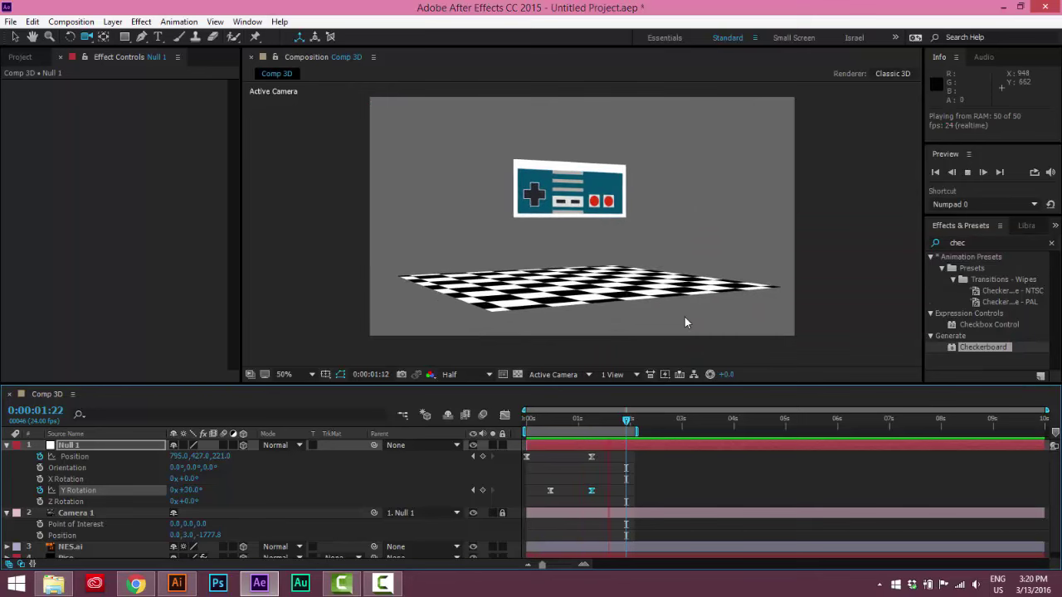
{"action": "key", "text": "space"}
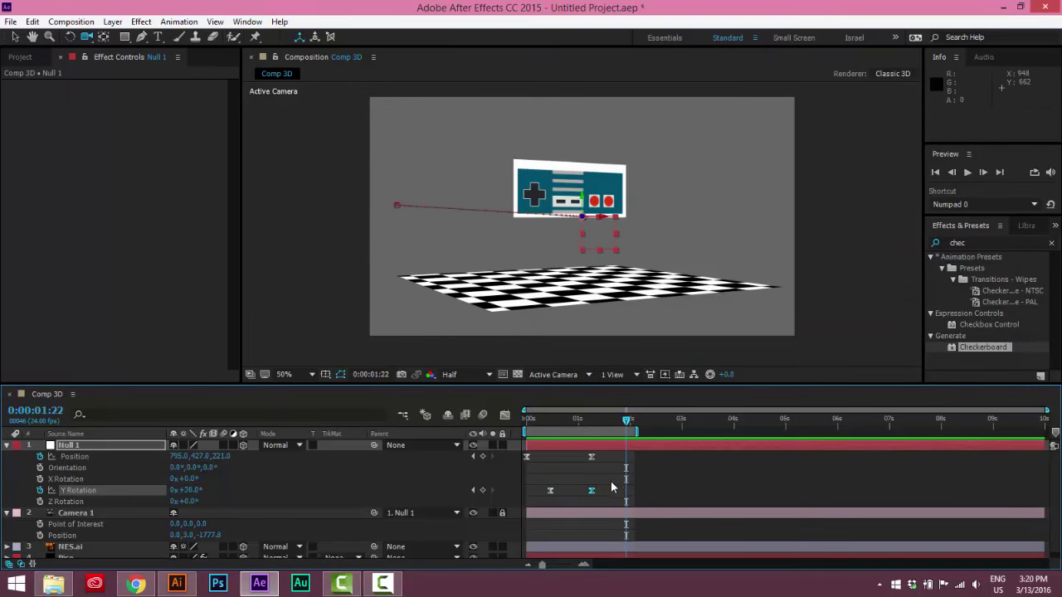
- Move Null 1's last Y Rotation keyframe to 0:00:01:17 and preview the animation
{"action": "left_click_drag", "start_coordinate": [591, 490], "coordinate": [615, 490]}
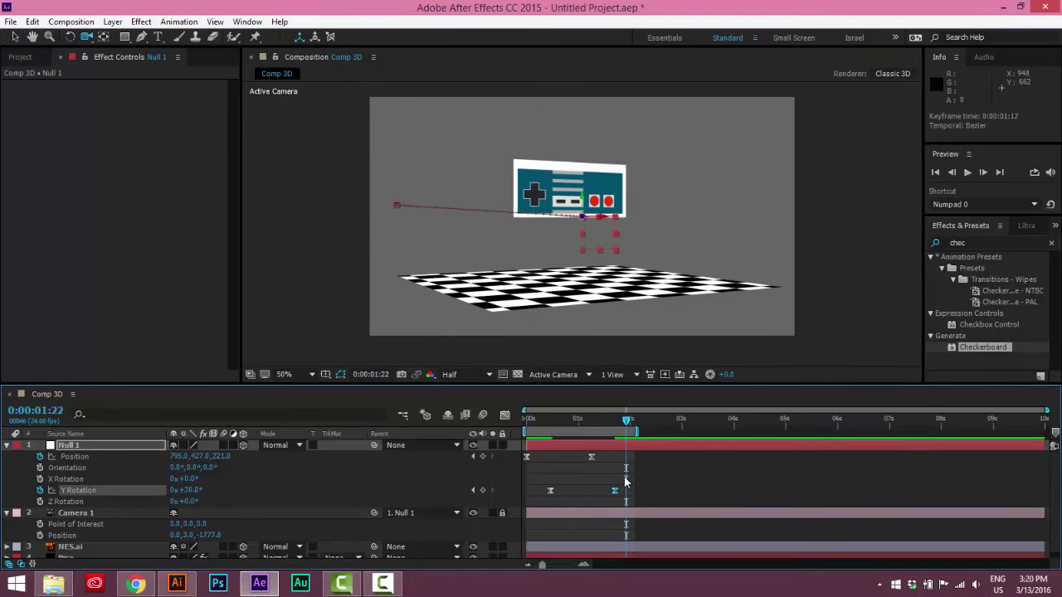
{"action": "key", "text": "space"}
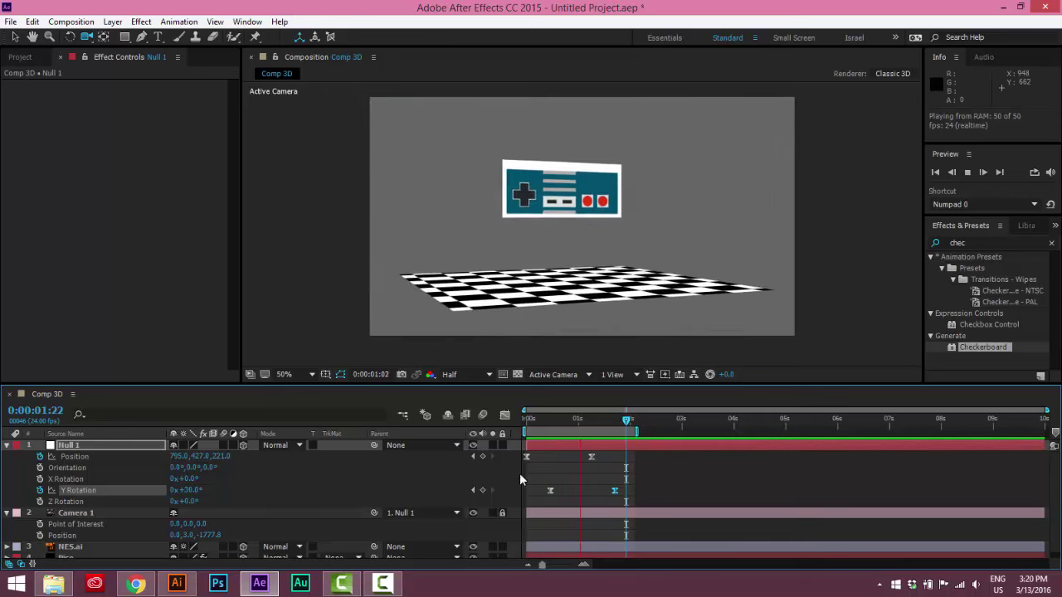
{"action": "left_click_drag", "start_coordinate": [616, 421], "coordinate": [589, 422]}
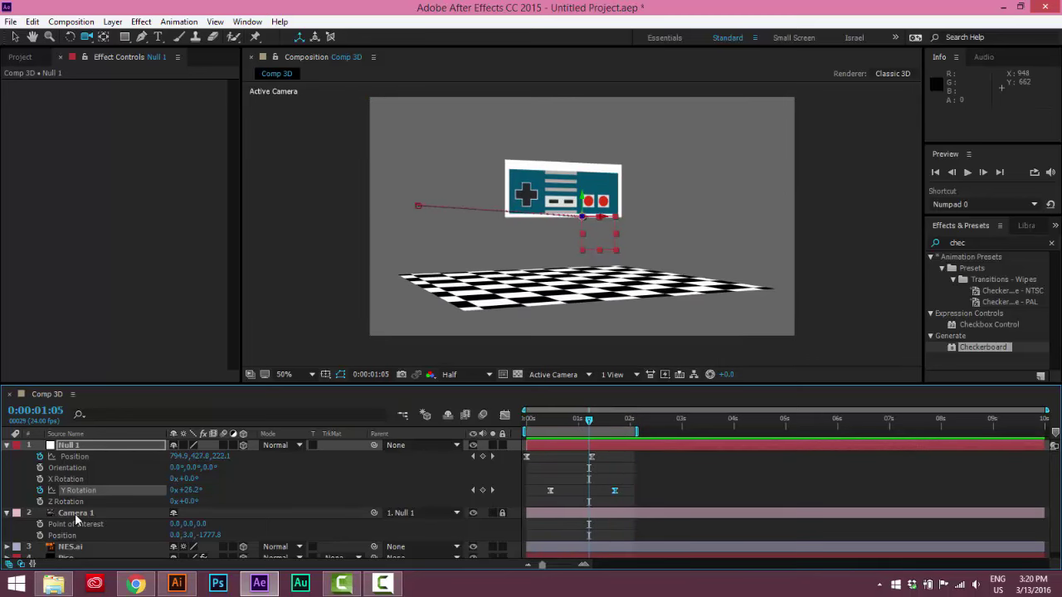
- Rename the Null 1 layer as Camera 1 Orbit Null
{"action": "left_click", "coordinate": [80, 515]}
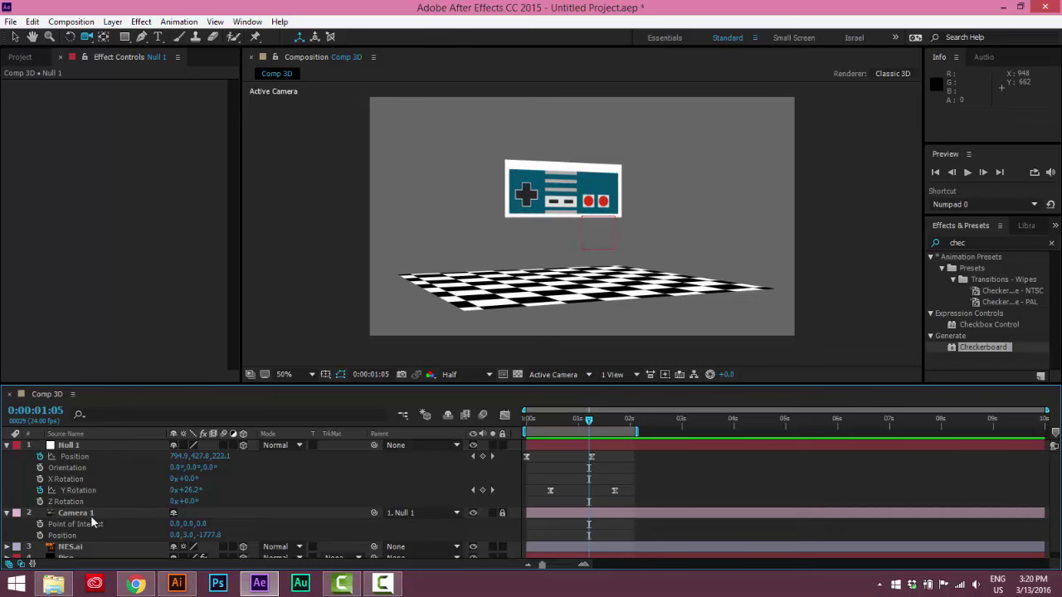
{"action": "left_click", "coordinate": [69, 446]}
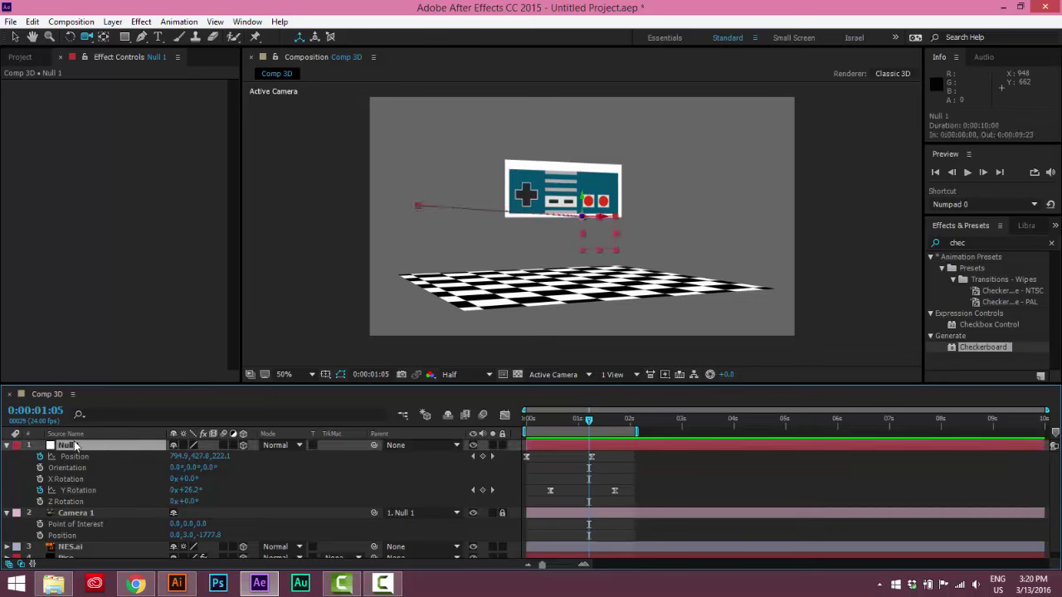
{"action": "left_click", "coordinate": [91, 434]}
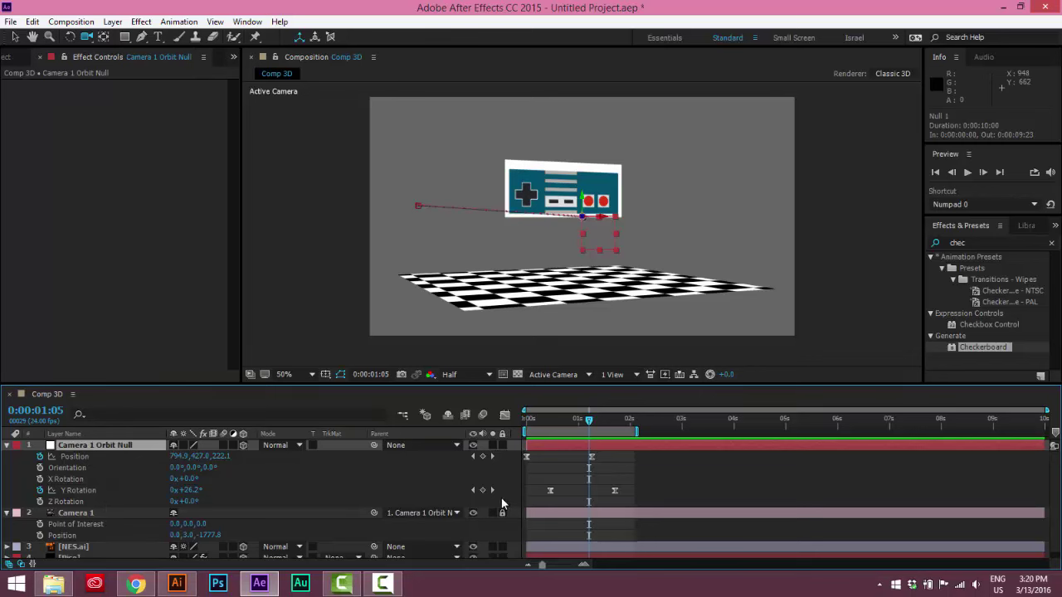
{"action": "scroll", "coordinate": [501, 498], "scroll_direction": "down", "scroll_amount": 1}
{"action": "scroll", "coordinate": [189, 483], "scroll_direction": "up", "scroll_amount": 1}
{"action": "mouse_move", "coordinate": [588, 424]}
{"action": "left_mouse_down"}
{"action": "mouse_move", "coordinate": [542, 434]}
{"action": "mouse_move", "coordinate": [589, 422]}
{"action": "left_mouse_up"}
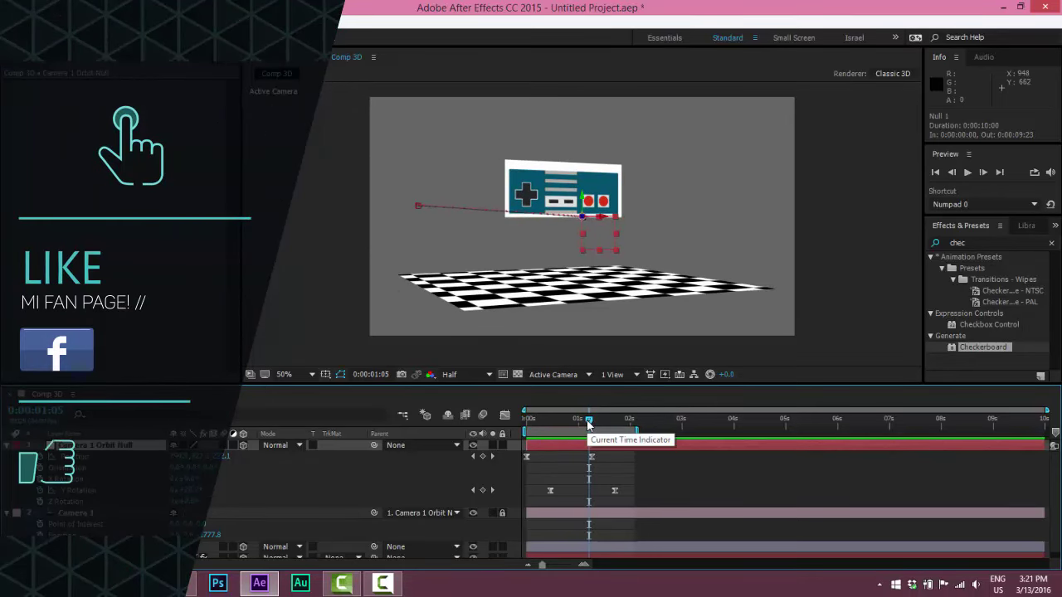